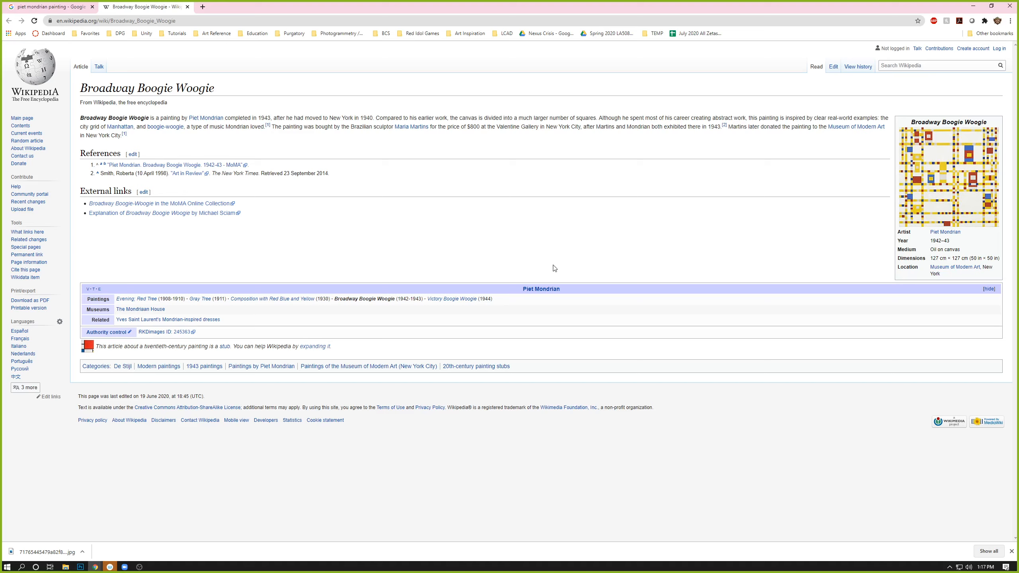
View the Piet Mondrian image results and the Broadway Boogie Woogie article as references, and switch to Photoshop.
{"action": "left_click", "coordinate": [47, 7]}
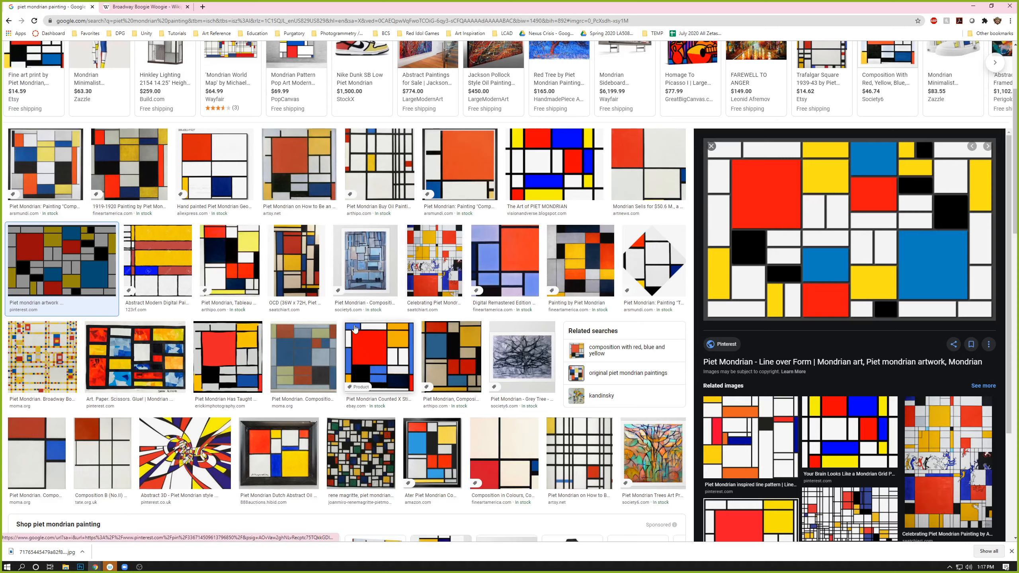
{"action": "left_click", "coordinate": [149, 8]}
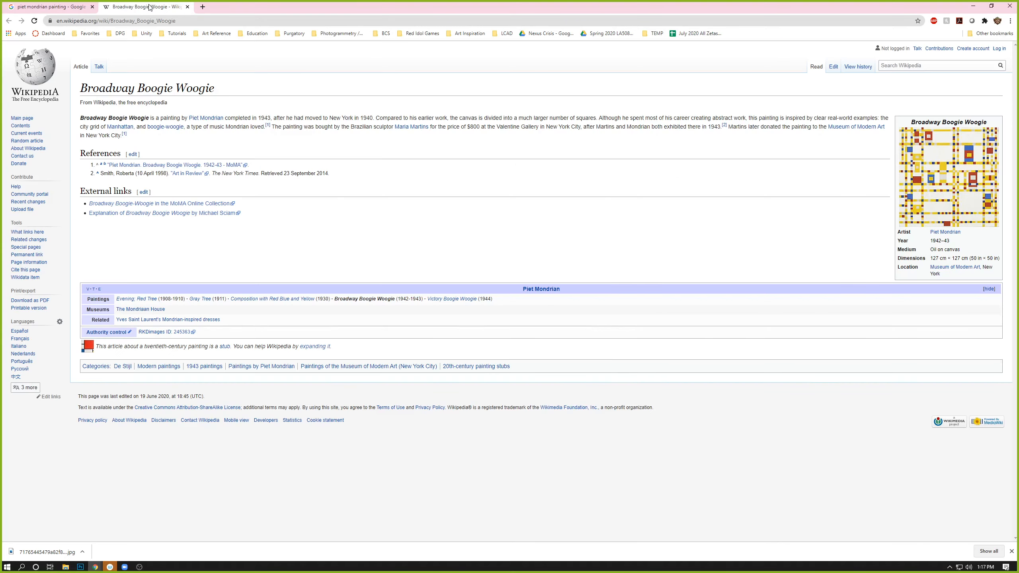
{"action": "key", "text": "alt+Tab"}
{"action": "key", "text": "Tab"}
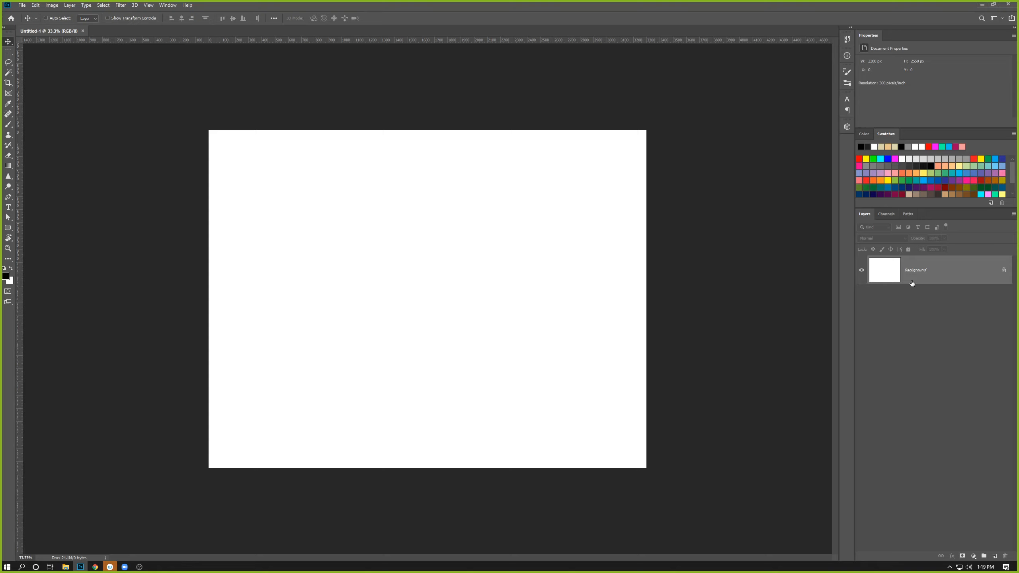
Convert the locked Background into a regular layer with the default name and settings.
{"action": "double_click", "coordinate": [943, 274]}
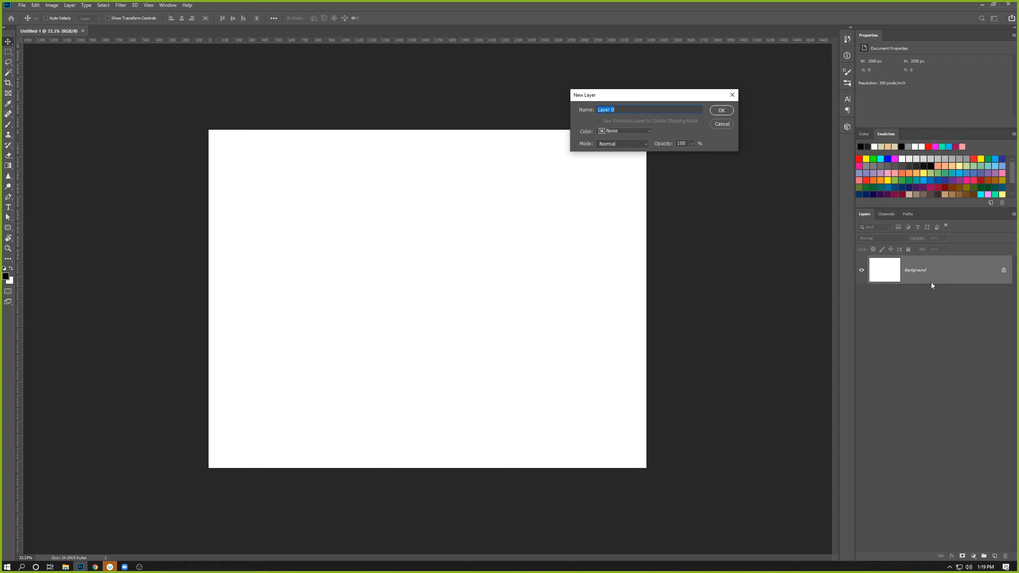
{"action": "left_click", "coordinate": [721, 110]}
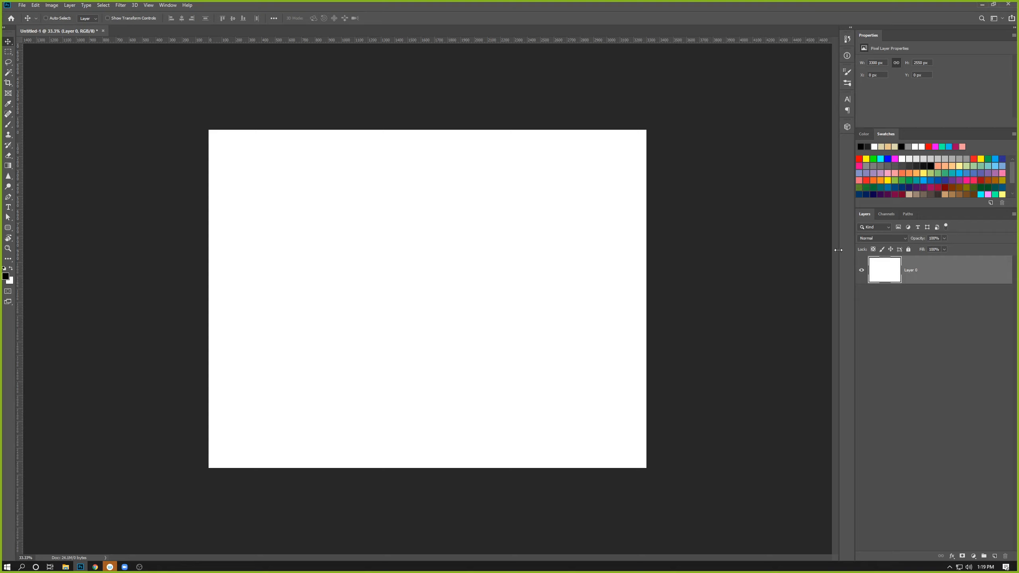
Erase a large soft-edged area across the middle and lower part of Layer 0 and make white the foreground colour.
{"action": "key", "text": "e"}
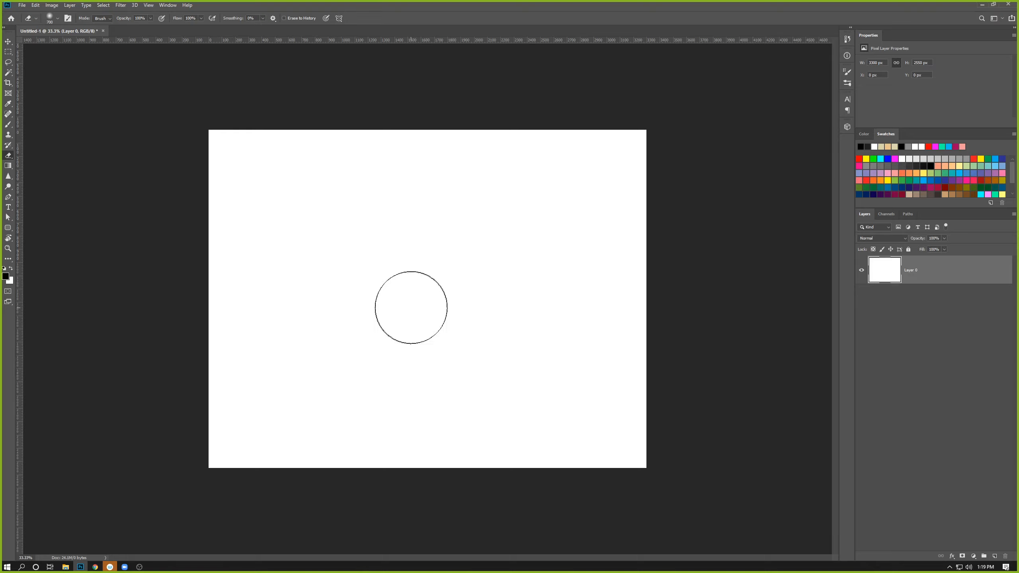
{"action": "mouse_move", "coordinate": [325, 314]}
{"action": "left_mouse_down"}
{"action": "mouse_move", "coordinate": [353, 287]}
{"action": "mouse_move", "coordinate": [397, 307]}
{"action": "mouse_move", "coordinate": [453, 255]}
{"action": "mouse_move", "coordinate": [513, 303]}
{"action": "mouse_move", "coordinate": [514, 248]}
{"action": "mouse_move", "coordinate": [427, 277]}
{"action": "mouse_move", "coordinate": [395, 323]}
{"action": "mouse_move", "coordinate": [333, 267]}
{"action": "mouse_move", "coordinate": [332, 294]}
{"action": "mouse_move", "coordinate": [445, 304]}
{"action": "mouse_move", "coordinate": [374, 280]}
{"action": "mouse_move", "coordinate": [429, 280]}
{"action": "mouse_move", "coordinate": [452, 305]}
{"action": "mouse_move", "coordinate": [400, 287]}
{"action": "mouse_move", "coordinate": [438, 236]}
{"action": "mouse_move", "coordinate": [396, 312]}
{"action": "mouse_move", "coordinate": [501, 254]}
{"action": "mouse_move", "coordinate": [401, 257]}
{"action": "mouse_move", "coordinate": [471, 301]}
{"action": "left_mouse_up"}
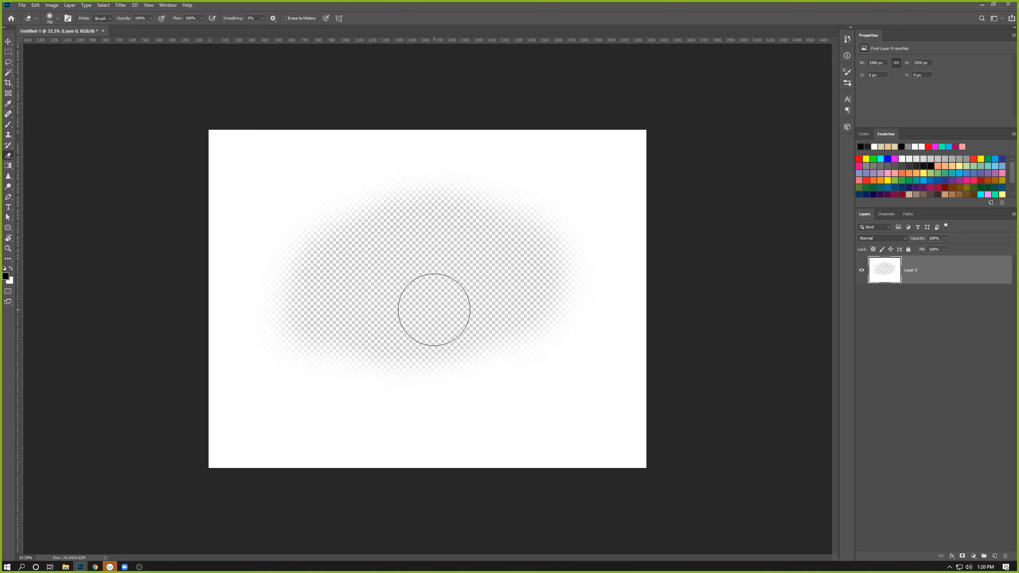
{"action": "key", "text": "x"}
{"action": "key", "text": "x"}
{"action": "key", "text": "x"}
{"action": "mouse_move", "coordinate": [512, 344]}
{"action": "left_mouse_down"}
{"action": "mouse_move", "coordinate": [250, 349]}
{"action": "mouse_move", "coordinate": [356, 355]}
{"action": "left_mouse_up"}
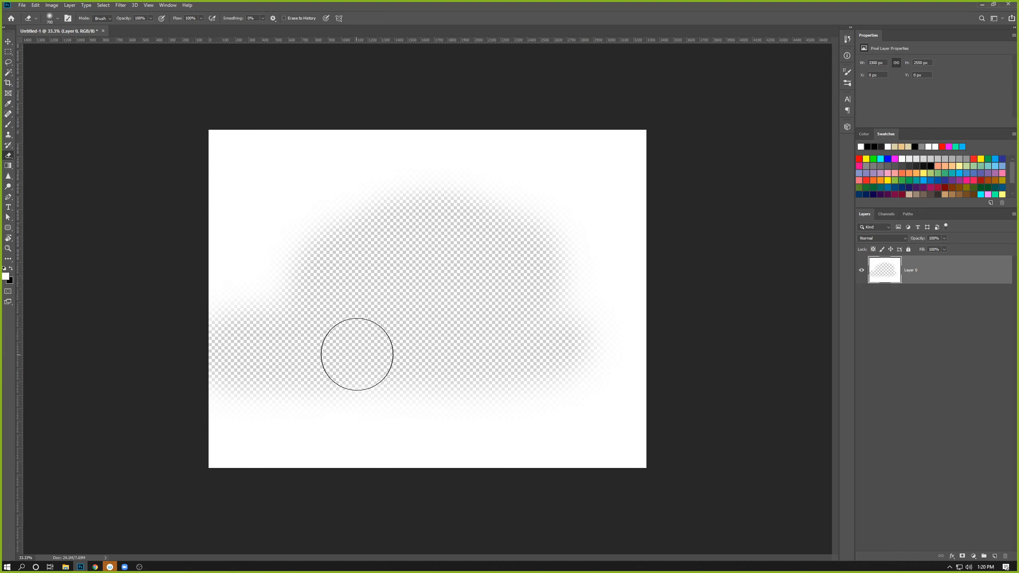
Paint the erased area of Layer 0 back in with white using an enlarged soft brush.
{"action": "key", "text": "b"}
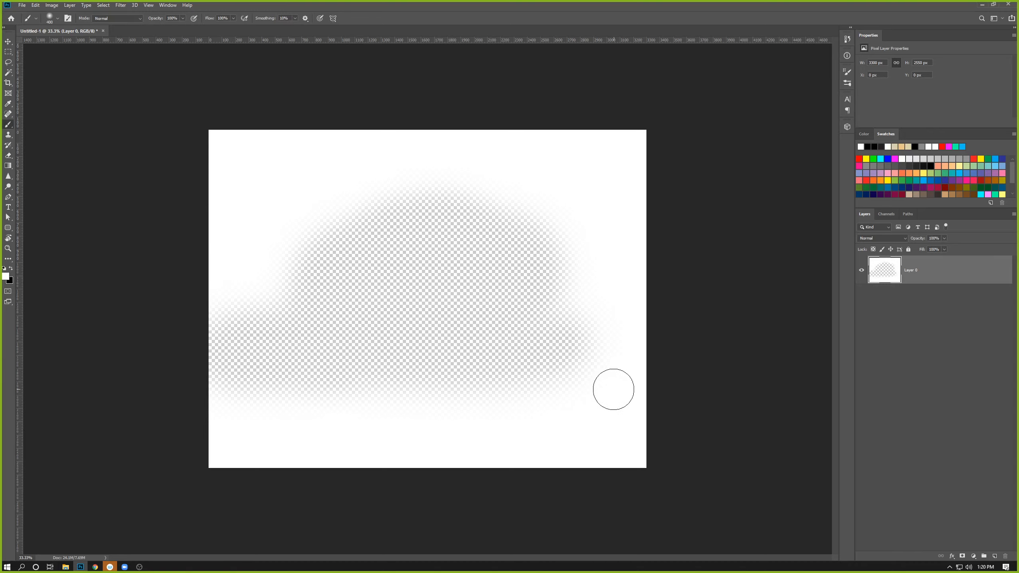
{"action": "key", "text": "bracketright"}
{"action": "key", "text": "bracketright"}
{"action": "key", "text": "bracketright"}
{"action": "key", "text": "bracketright"}
{"action": "key", "text": "bracketright"}
{"action": "mouse_move", "coordinate": [561, 376]}
{"action": "left_mouse_down"}
{"action": "mouse_move", "coordinate": [119, 414]}
{"action": "mouse_move", "coordinate": [662, 341]}
{"action": "mouse_move", "coordinate": [118, 378]}
{"action": "mouse_move", "coordinate": [626, 269]}
{"action": "mouse_move", "coordinate": [197, 274]}
{"action": "mouse_move", "coordinate": [409, 255]}
{"action": "mouse_move", "coordinate": [333, 234]}
{"action": "mouse_move", "coordinate": [663, 201]}
{"action": "left_mouse_up"}
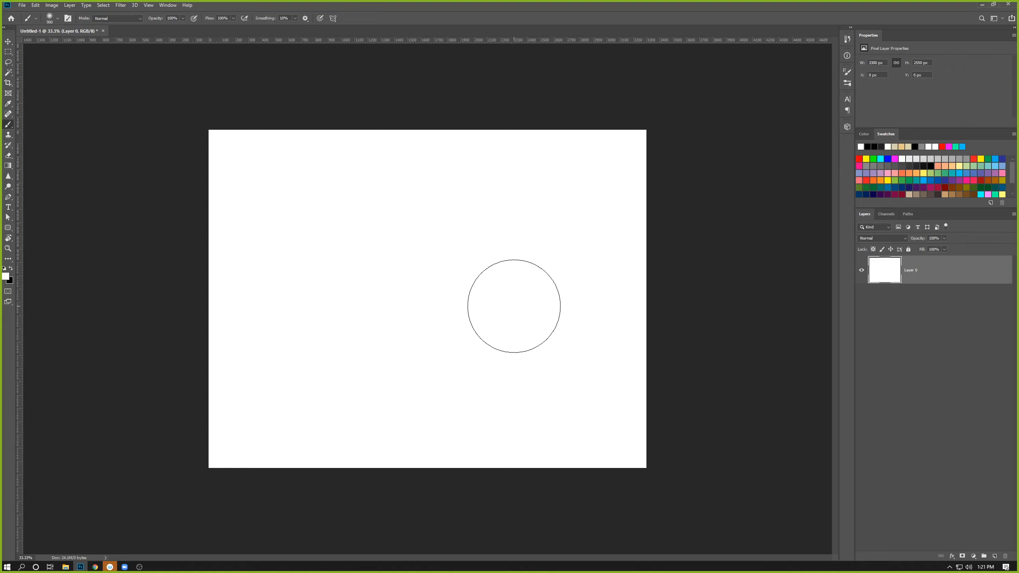
{"action": "left_click", "coordinate": [73, 5]}
{"action": "mouse_move", "coordinate": [74, 15]}
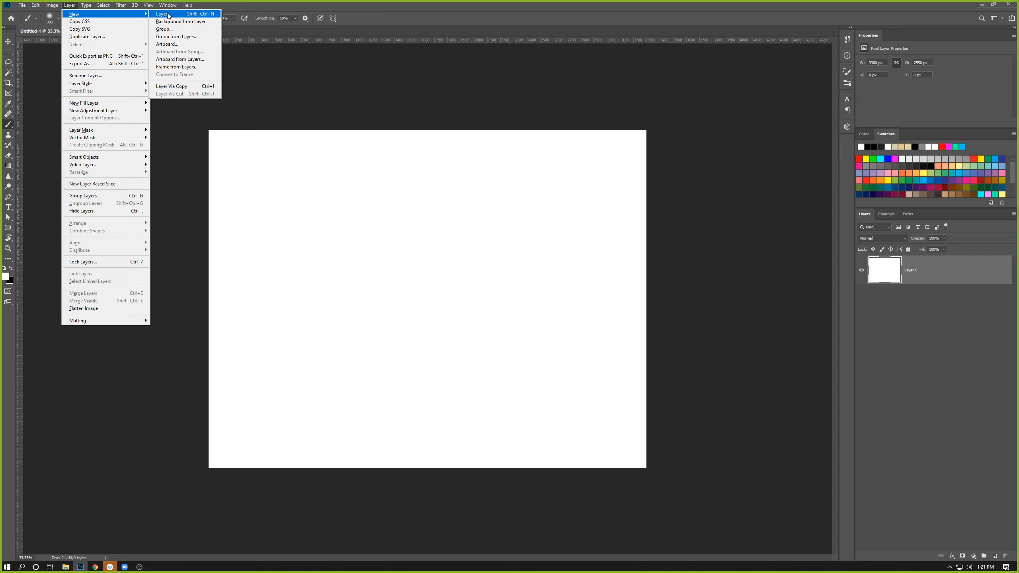
{"action": "left_click", "coordinate": [686, 15]}
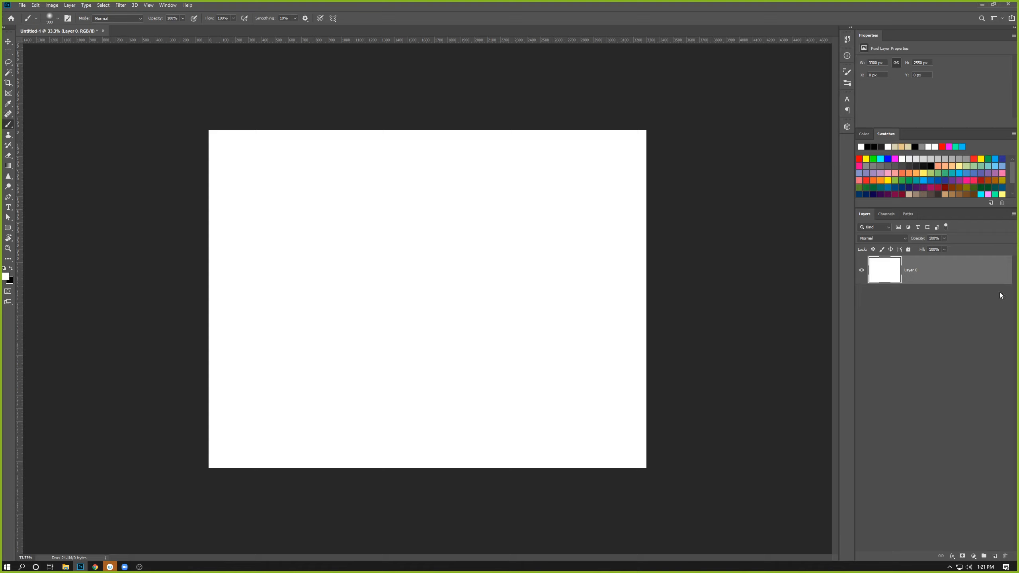
Create a new empty layer above Layer 0 with the default name and settings.
{"action": "left_click", "coordinate": [1015, 218]}
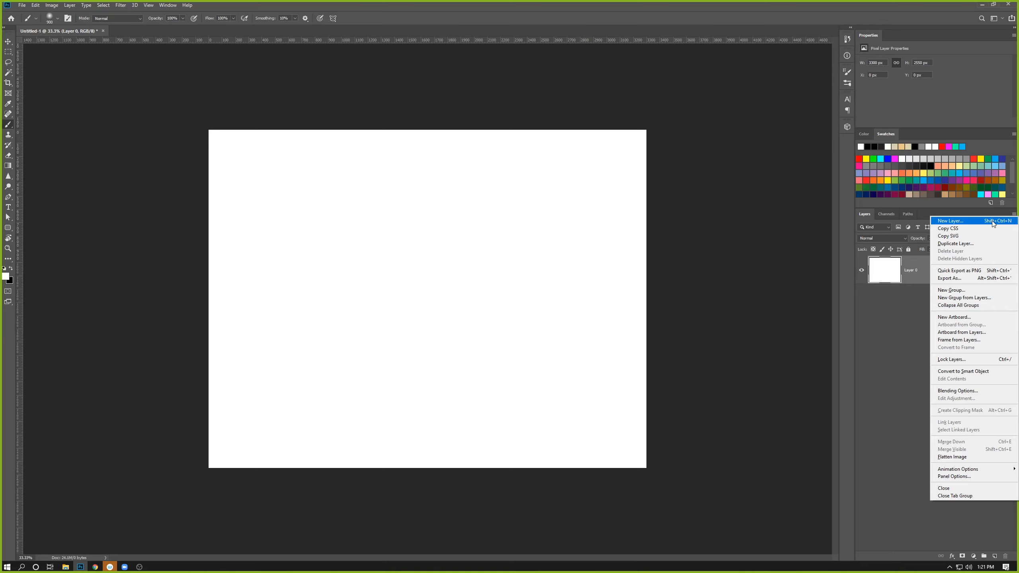
{"action": "left_click", "coordinate": [991, 221]}
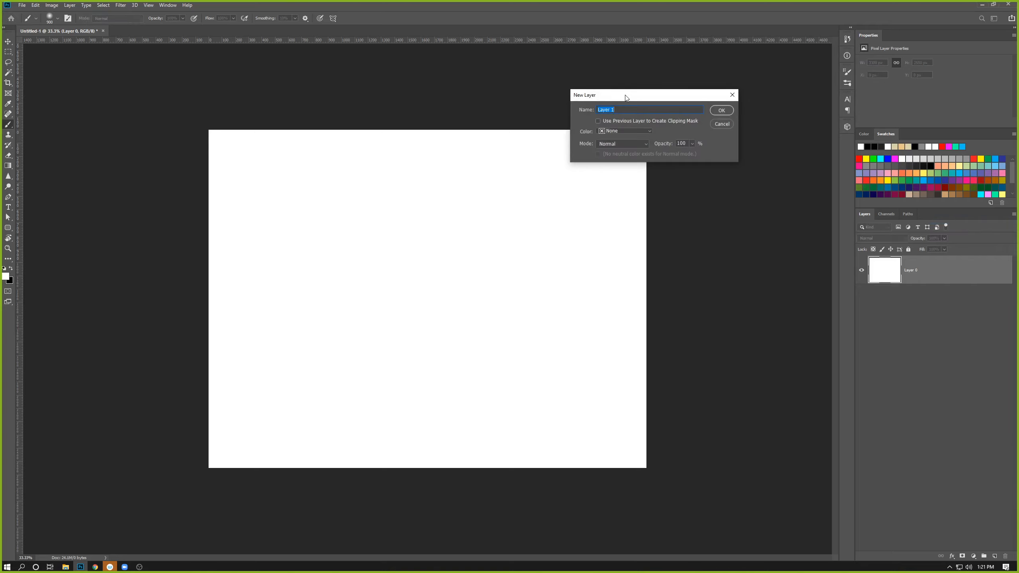
{"action": "left_click_drag", "start_coordinate": [626, 98], "coordinate": [555, 191]}
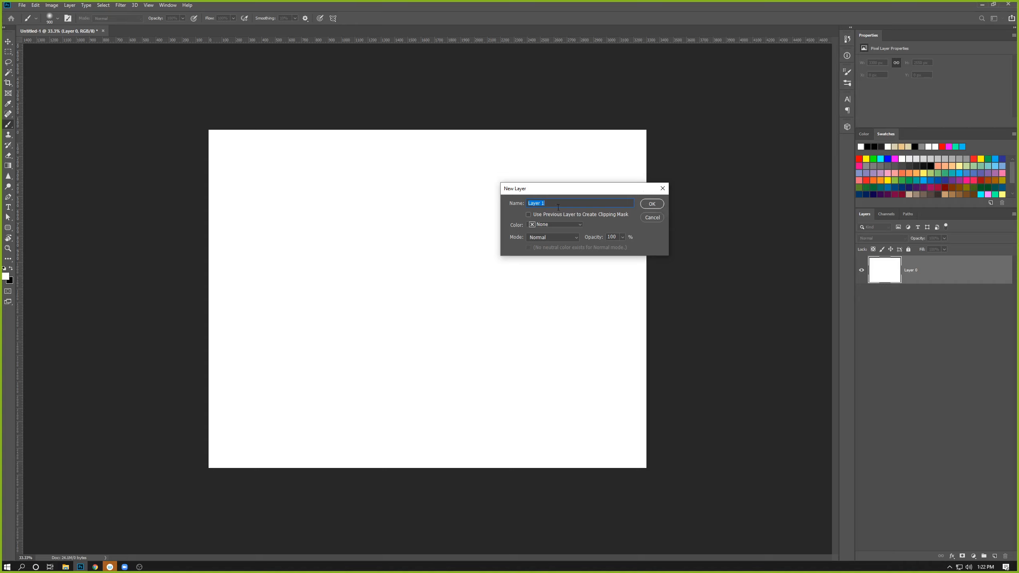
{"action": "left_click", "coordinate": [652, 204]}
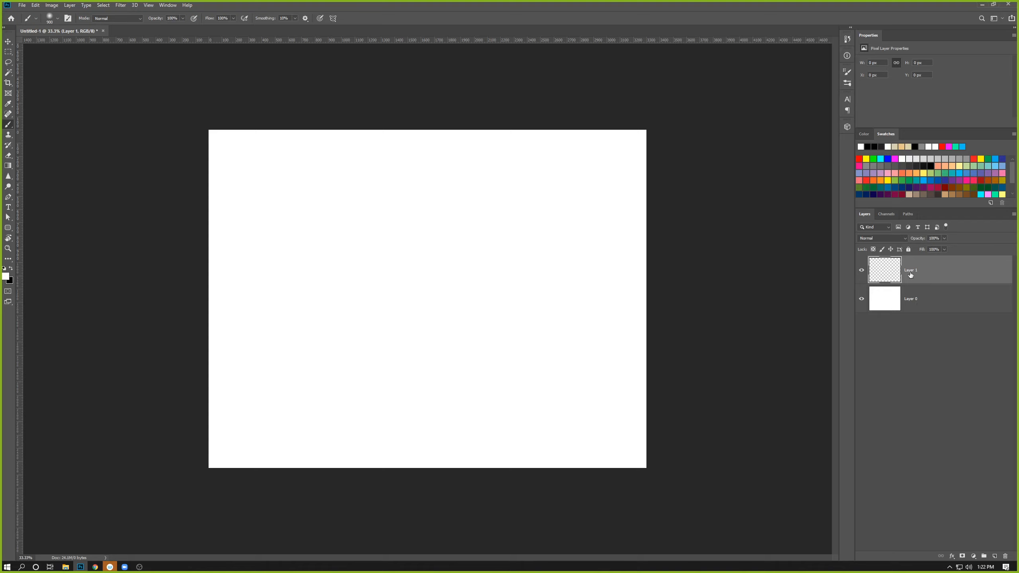
{"action": "left_click", "coordinate": [924, 298]}
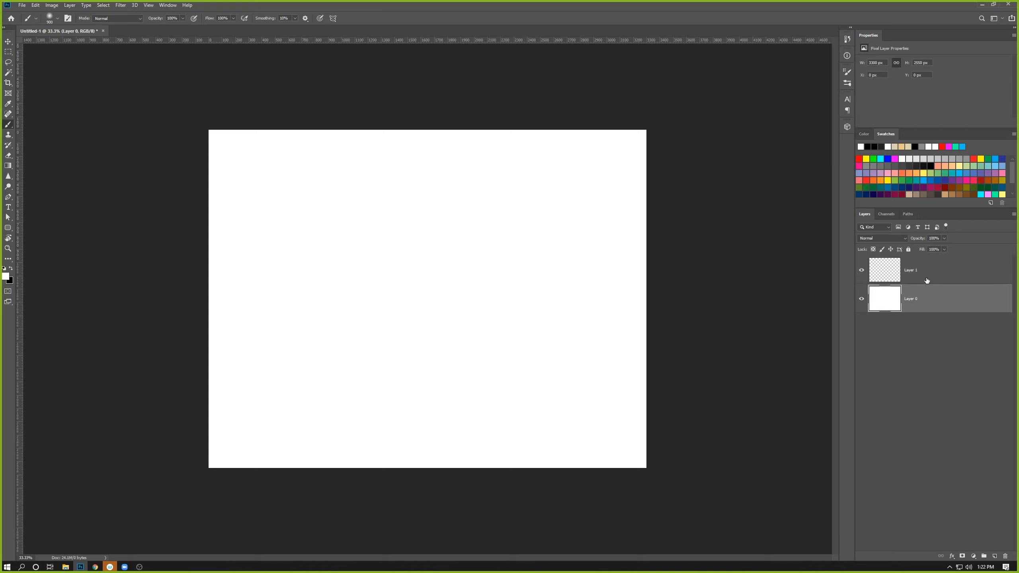
{"action": "left_click", "coordinate": [926, 281]}
{"action": "left_click", "coordinate": [923, 289]}
{"action": "left_click", "coordinate": [923, 269]}
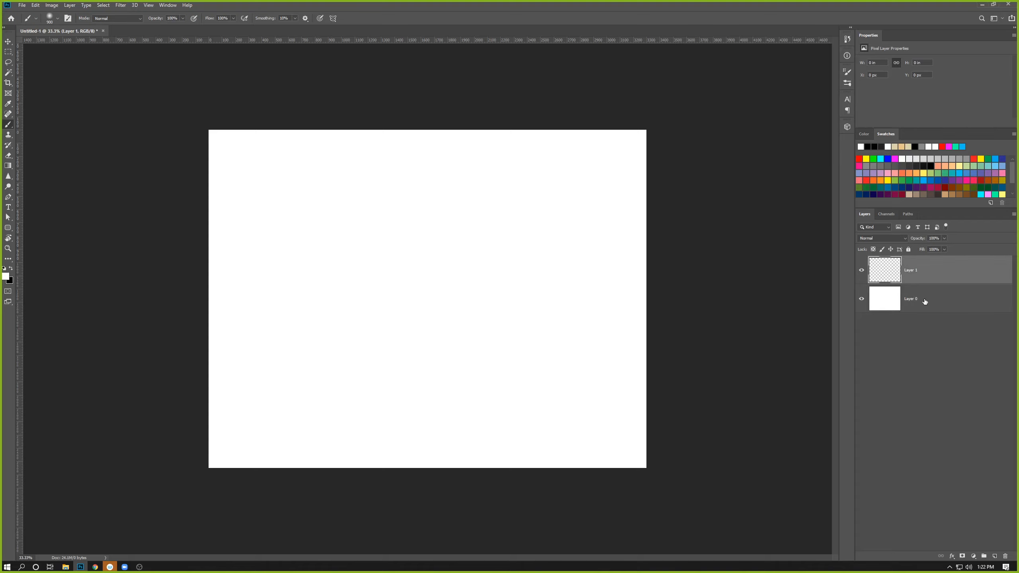
{"action": "left_click", "coordinate": [924, 296]}
{"action": "left_click", "coordinate": [923, 276]}
{"action": "left_click", "coordinate": [929, 303]}
Make Layer 1 active and marquee-select a nearly square area near the canvas's upper-left corner.
{"action": "left_click", "coordinate": [930, 281]}
{"action": "key", "text": "m"}
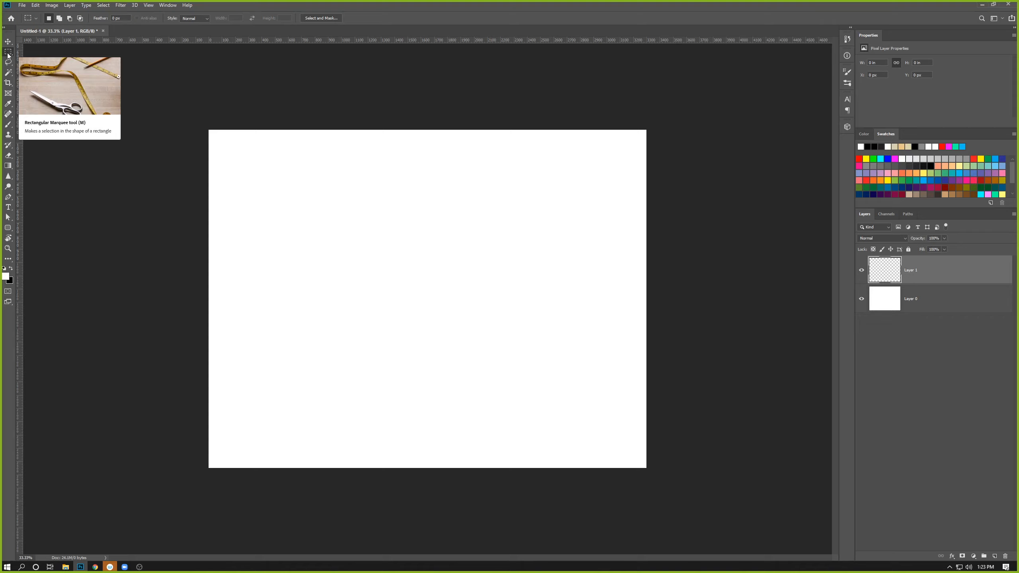
{"action": "left_click_drag", "start_coordinate": [220, 138], "coordinate": [296, 223]}
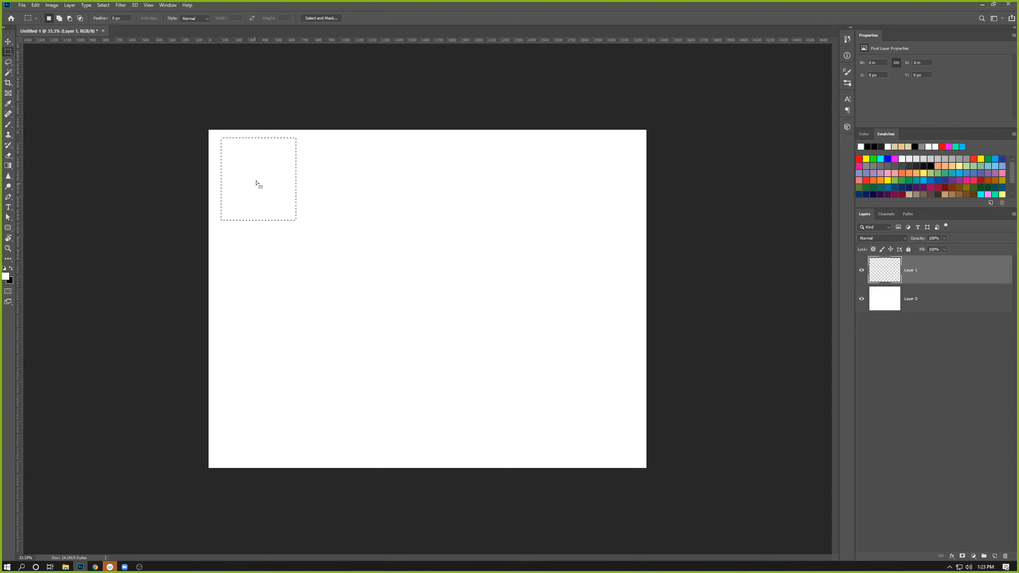
Swap the foreground and background colours repeatedly, ending with black as foreground and white as background.
{"action": "left_click", "coordinate": [11, 272]}
{"action": "left_click", "coordinate": [13, 272]}
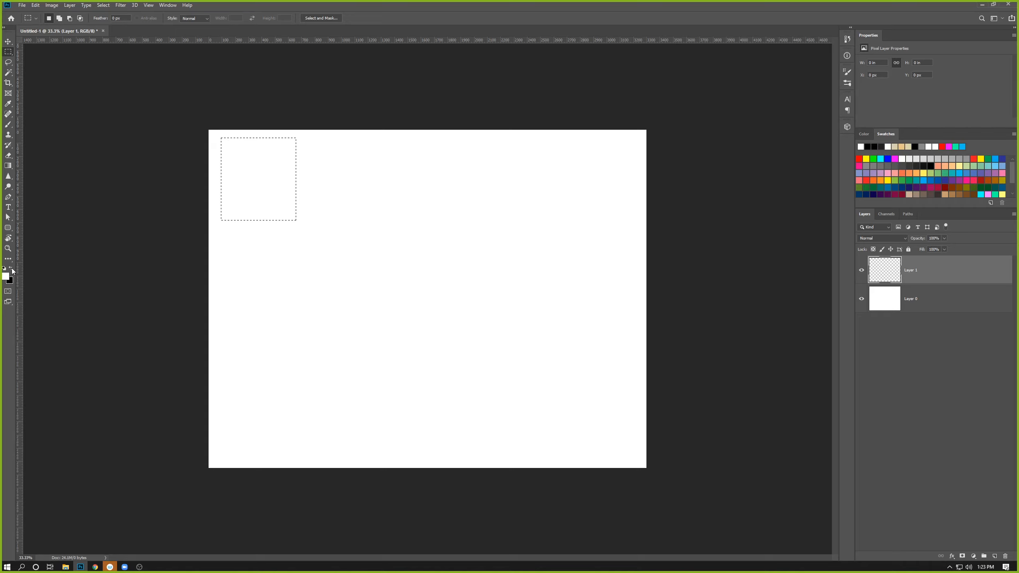
{"action": "left_click", "coordinate": [13, 271]}
{"action": "left_click", "coordinate": [13, 271]}
{"action": "left_click", "coordinate": [12, 272]}
{"action": "left_click", "coordinate": [13, 272]}
{"action": "left_click", "coordinate": [13, 271]}
{"action": "left_click", "coordinate": [13, 271]}
{"action": "left_click", "coordinate": [13, 271]}
{"action": "left_click", "coordinate": [13, 272]}
{"action": "left_click", "coordinate": [13, 271]}
{"action": "left_click", "coordinate": [12, 271]}
{"action": "left_click", "coordinate": [12, 272]}
Set the foreground colour to a bright sky blue with the Color Picker.
{"action": "left_click", "coordinate": [6, 278]}
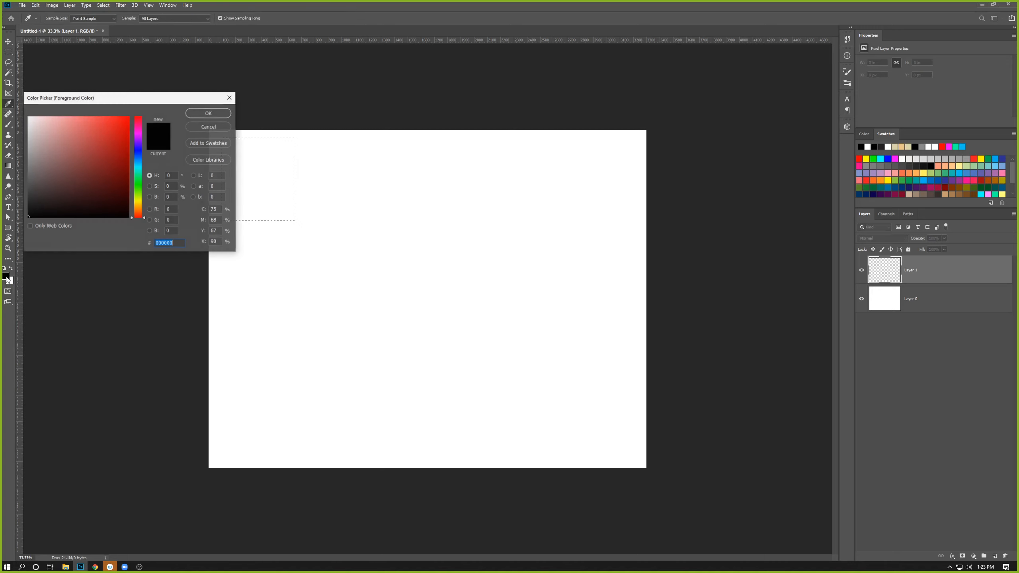
{"action": "left_click_drag", "start_coordinate": [112, 100], "coordinate": [613, 158]}
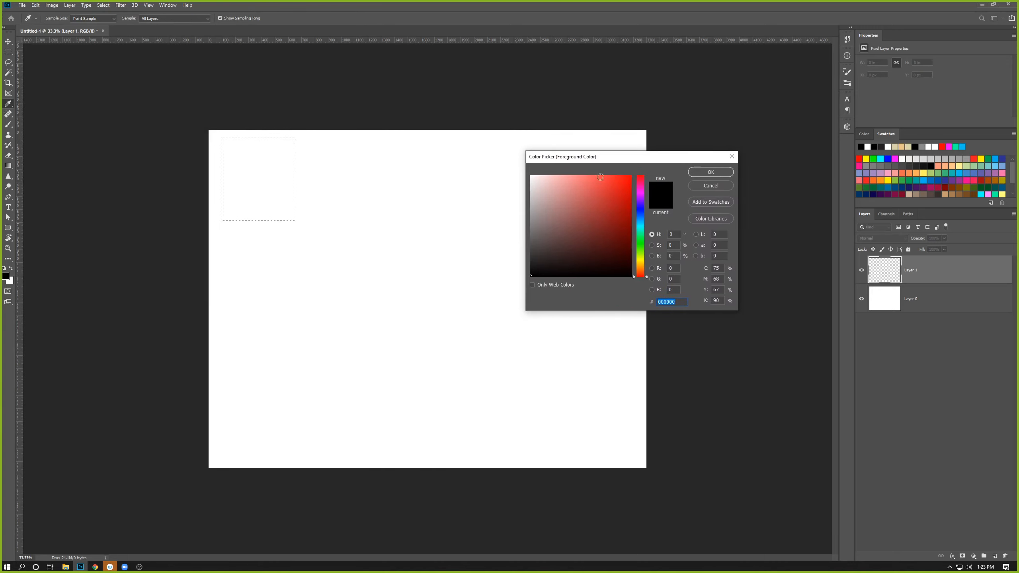
{"action": "mouse_move", "coordinate": [576, 248]}
{"action": "left_mouse_down"}
{"action": "mouse_move", "coordinate": [626, 195]}
{"action": "mouse_move", "coordinate": [640, 228]}
{"action": "mouse_move", "coordinate": [627, 211]}
{"action": "mouse_move", "coordinate": [644, 162]}
{"action": "left_mouse_up"}
{"action": "left_click_drag", "start_coordinate": [613, 245], "coordinate": [617, 203]}
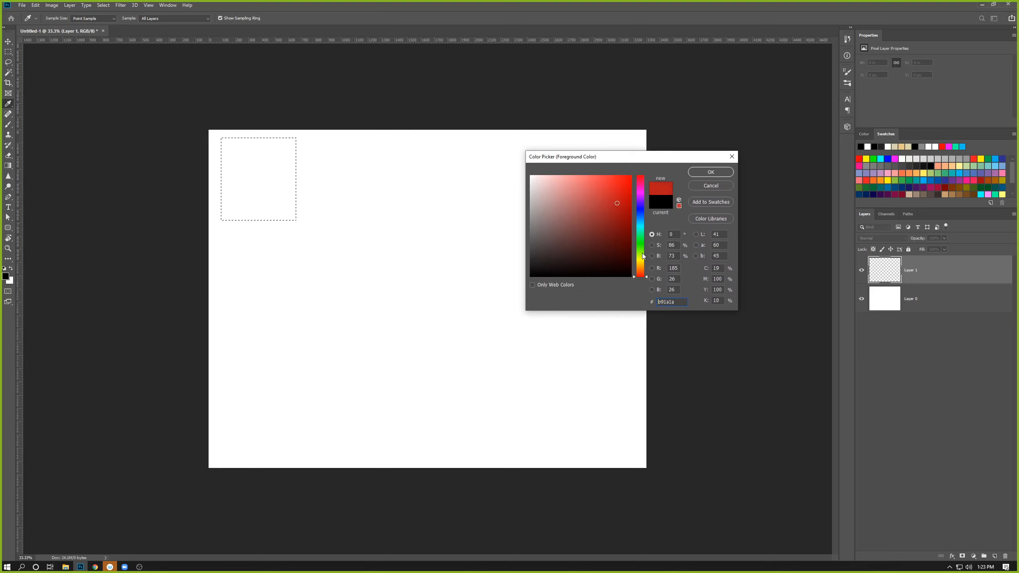
{"action": "left_click", "coordinate": [641, 224]}
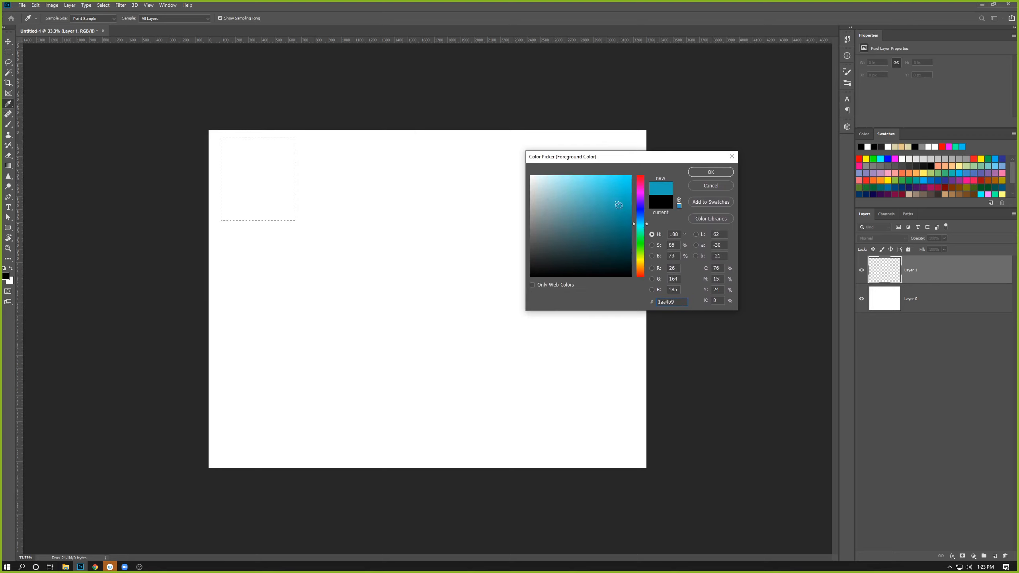
{"action": "left_click_drag", "start_coordinate": [618, 205], "coordinate": [627, 184]}
{"action": "left_click_drag", "start_coordinate": [621, 188], "coordinate": [622, 183]}
{"action": "left_click", "coordinate": [710, 173]}
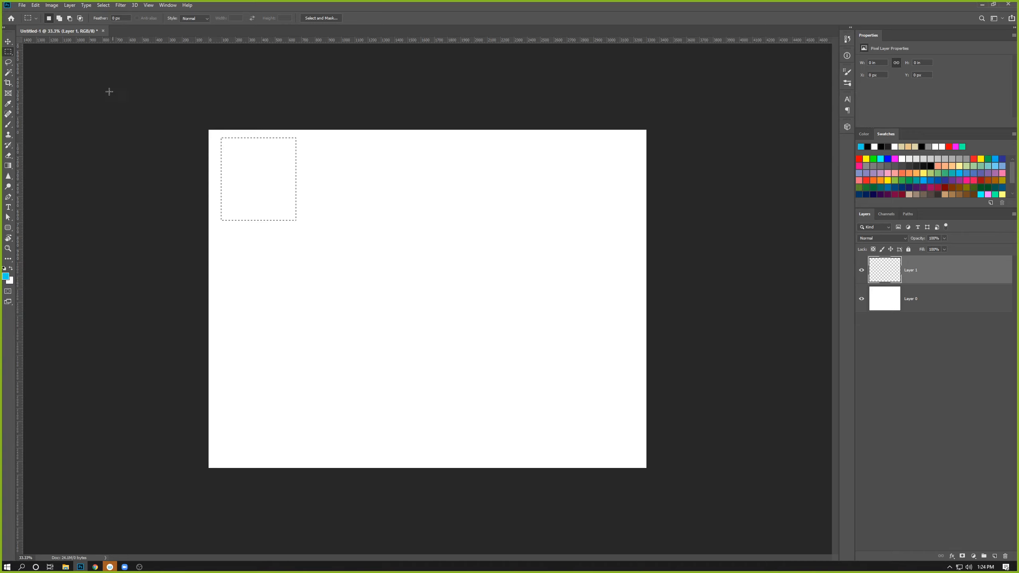
Fill the marquee selection on Layer 1 with the foreground colour in Normal mode at 100% opacity.
{"action": "left_click", "coordinate": [36, 5]}
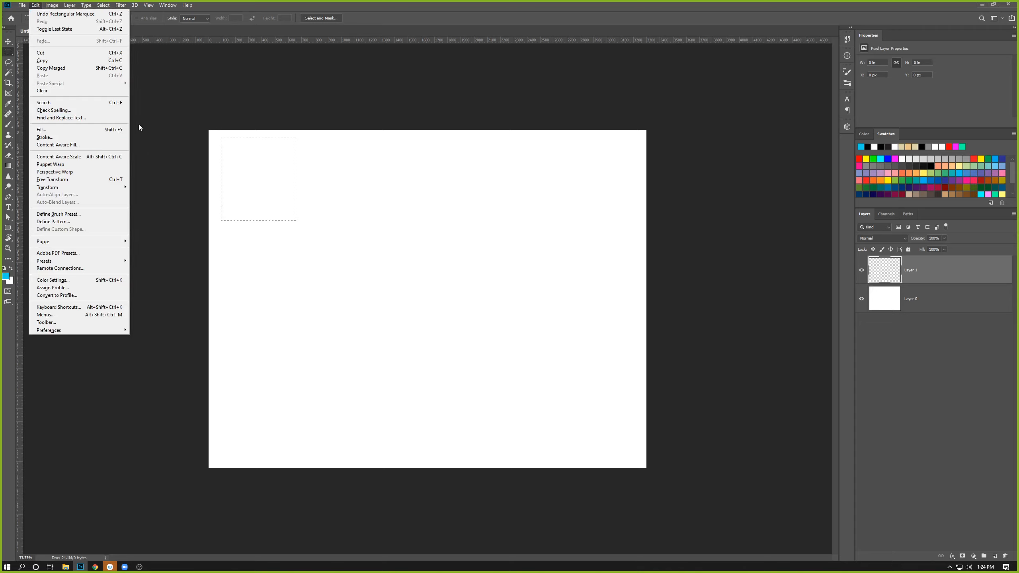
{"action": "left_click", "coordinate": [208, 78]}
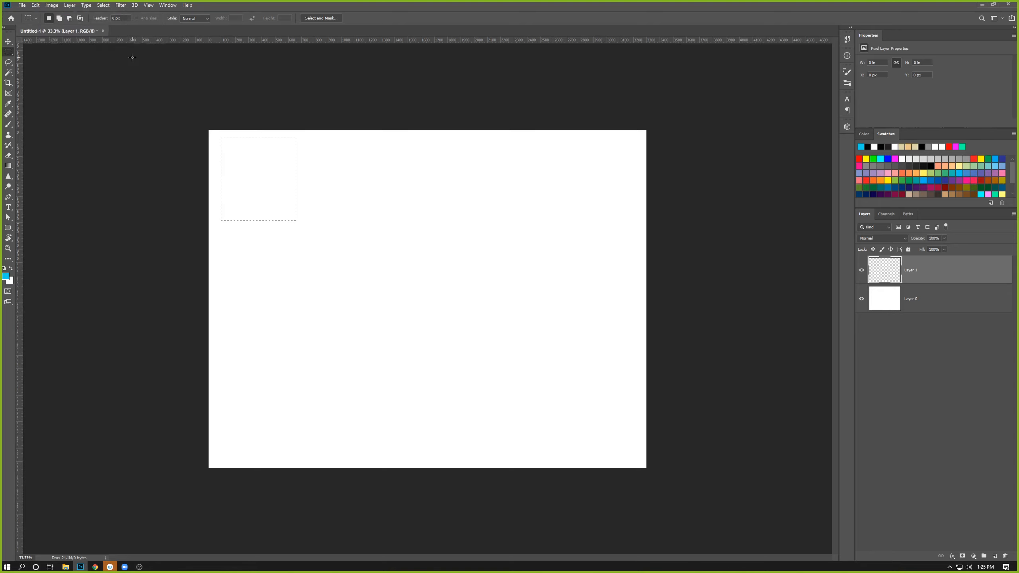
{"action": "key", "text": "i"}
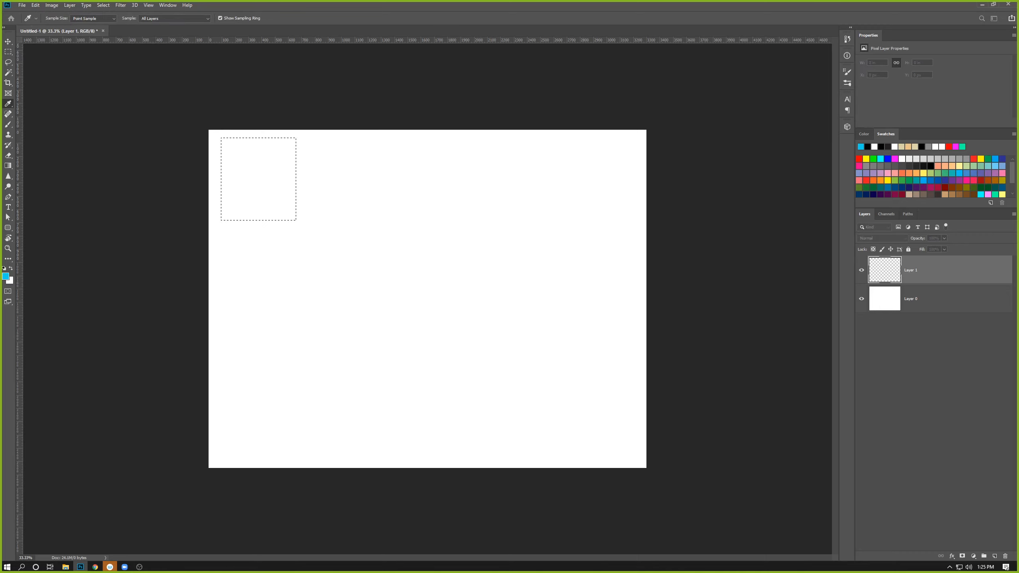
{"action": "key", "text": "shift+F5"}
{"action": "left_click_drag", "start_coordinate": [549, 165], "coordinate": [738, 60]}
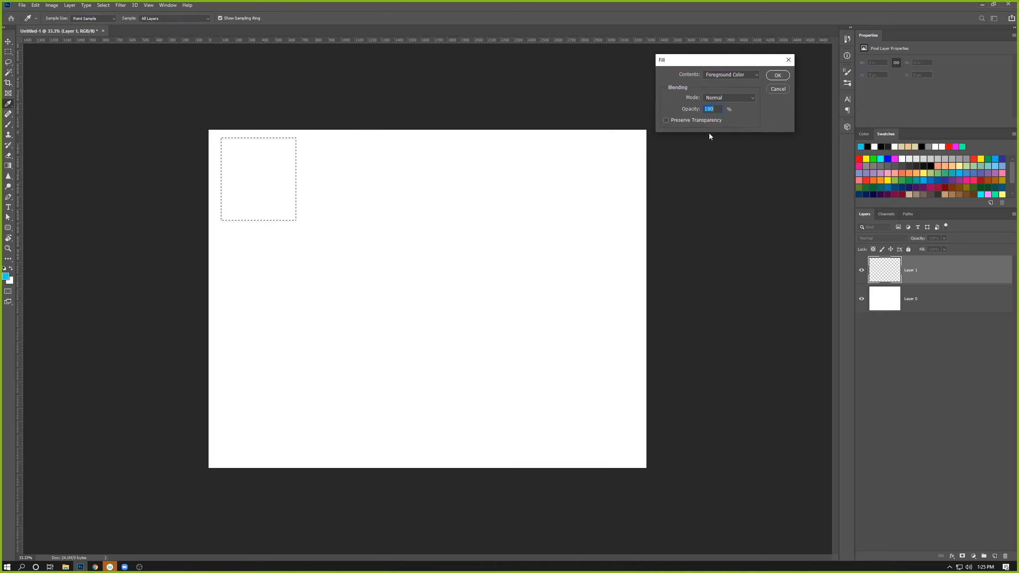
{"action": "left_click", "coordinate": [723, 75]}
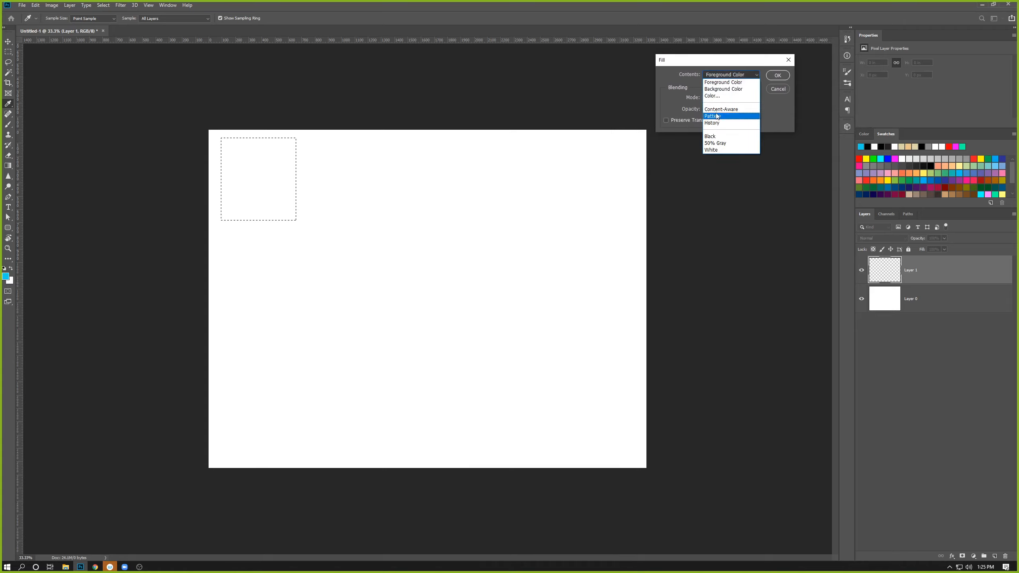
{"action": "left_click", "coordinate": [713, 77]}
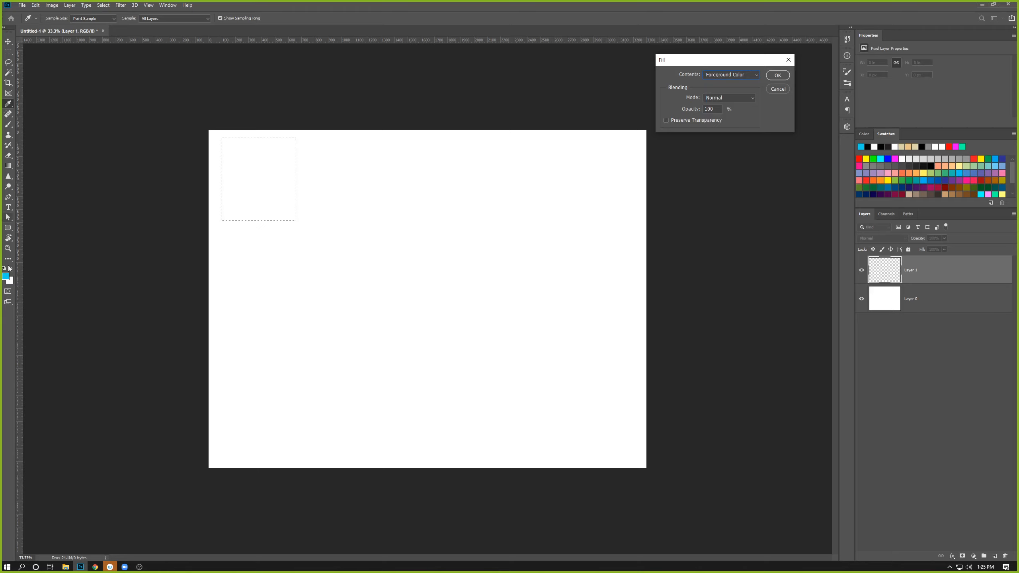
{"action": "left_click", "coordinate": [731, 75]}
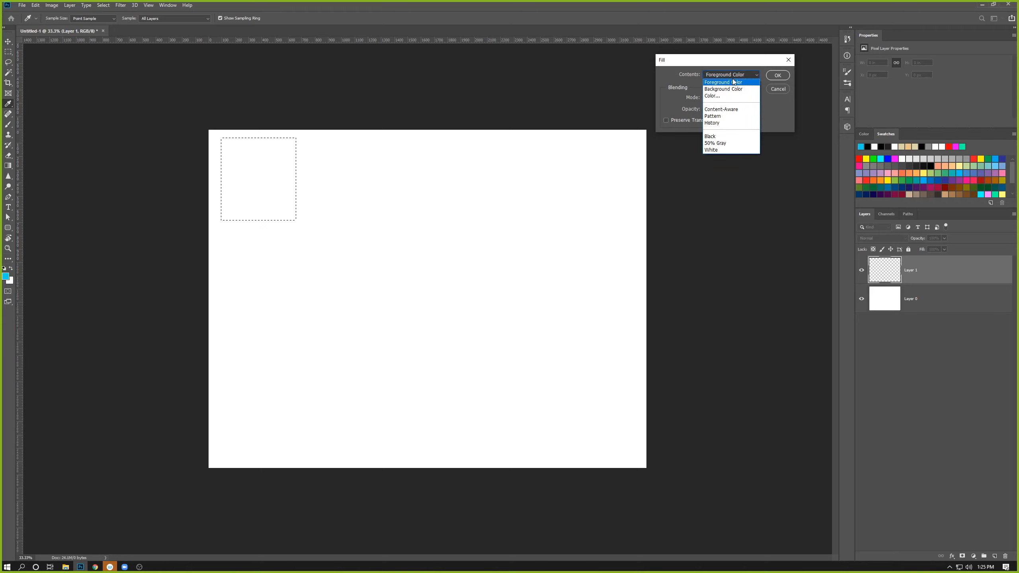
{"action": "left_click", "coordinate": [732, 83]}
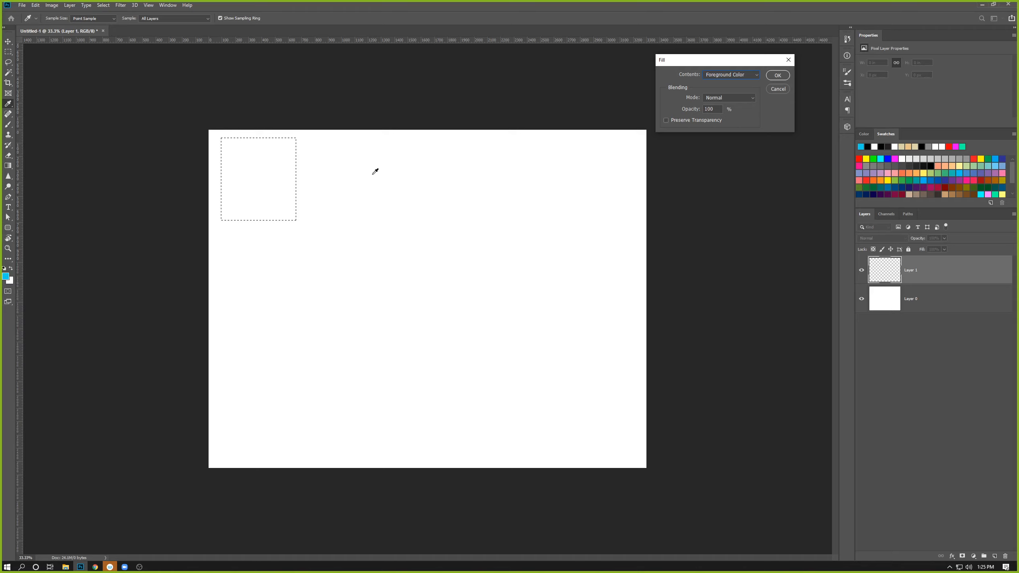
{"action": "left_click", "coordinate": [722, 75]}
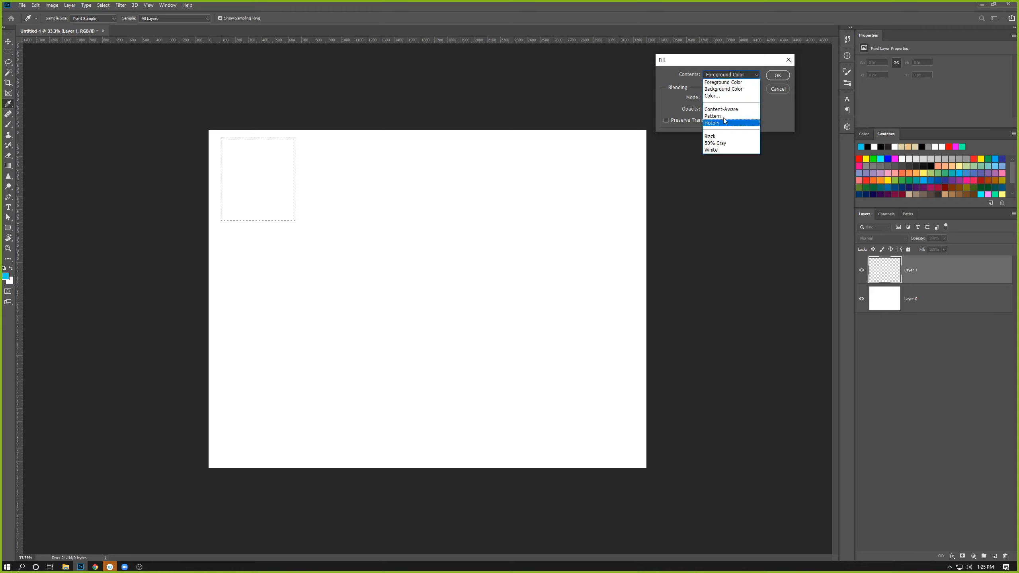
{"action": "left_click", "coordinate": [732, 83]}
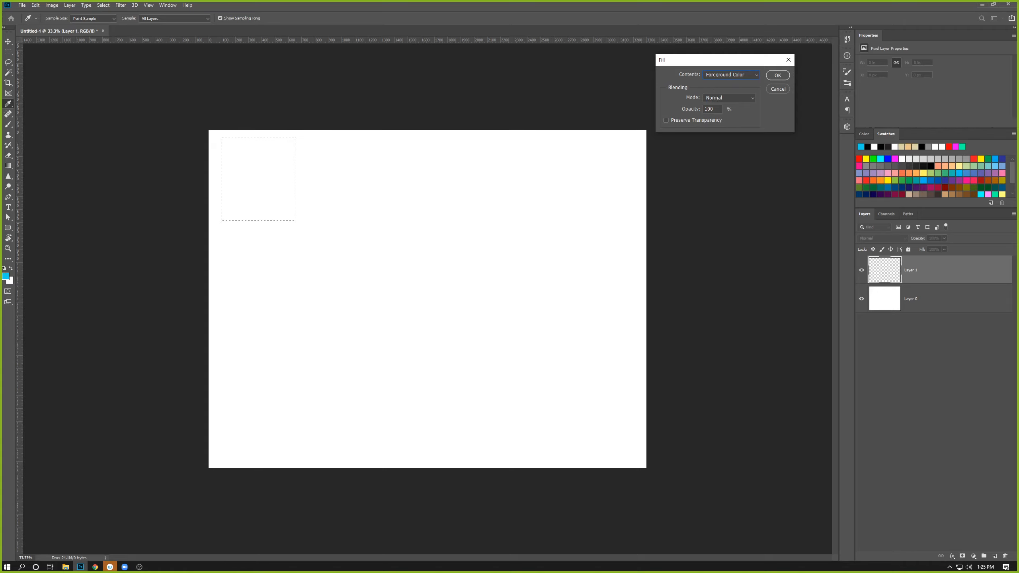
{"action": "left_click", "coordinate": [778, 76]}
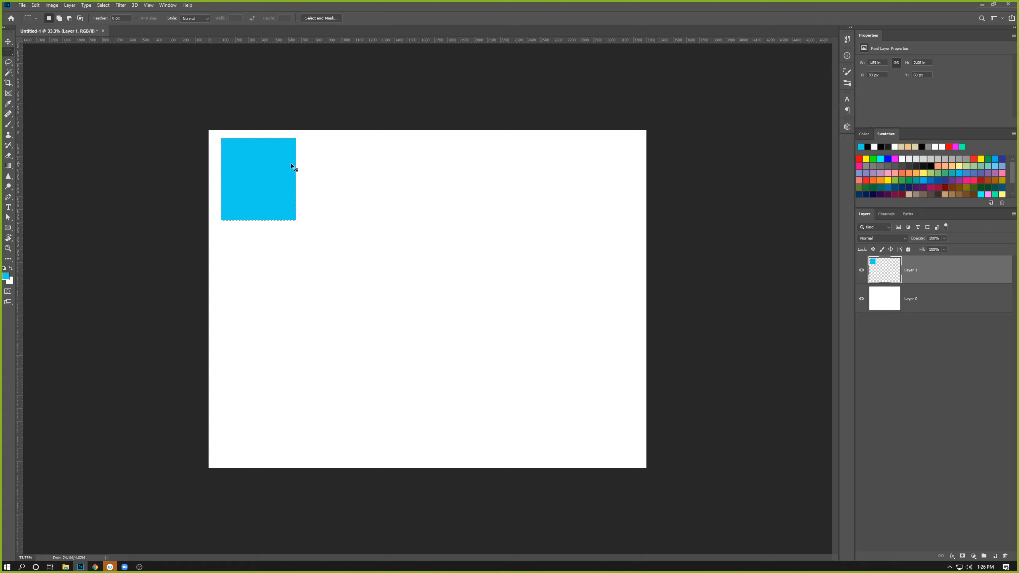
Deselect the area and move the blue square closer to the canvas's upper-left corner, to about X 30 px, Y 42 px.
{"action": "key", "text": "ctrl+d"}
{"action": "key", "text": "v"}
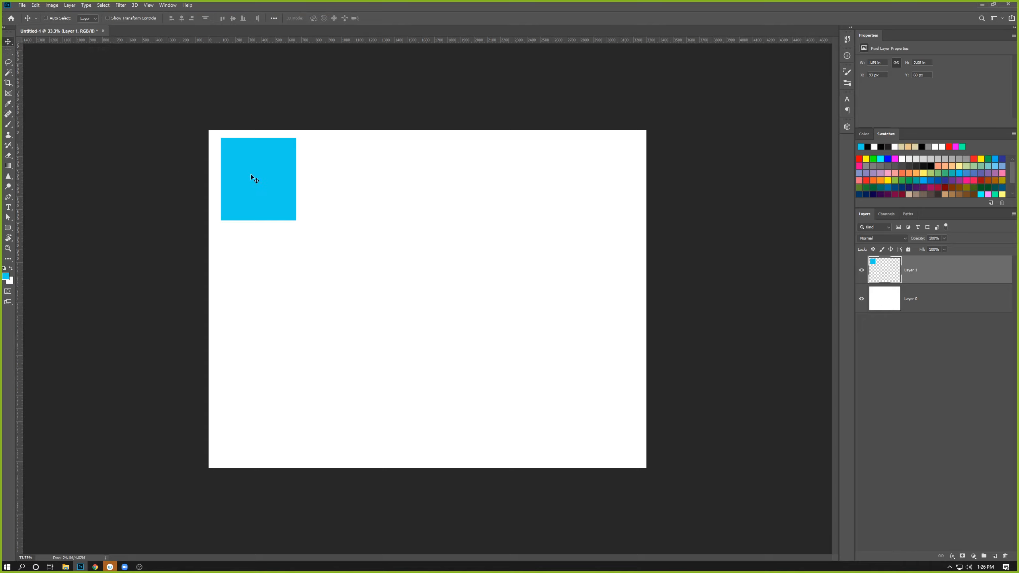
{"action": "mouse_move", "coordinate": [251, 177]}
{"action": "left_mouse_down"}
{"action": "mouse_move", "coordinate": [285, 226]}
{"action": "mouse_move", "coordinate": [458, 327]}
{"action": "mouse_move", "coordinate": [481, 233]}
{"action": "mouse_move", "coordinate": [273, 196]}
{"action": "mouse_move", "coordinate": [435, 278]}
{"action": "mouse_move", "coordinate": [501, 207]}
{"action": "mouse_move", "coordinate": [412, 269]}
{"action": "mouse_move", "coordinate": [263, 192]}
{"action": "mouse_move", "coordinate": [410, 275]}
{"action": "mouse_move", "coordinate": [257, 181]}
{"action": "mouse_move", "coordinate": [246, 194]}
{"action": "left_mouse_up"}
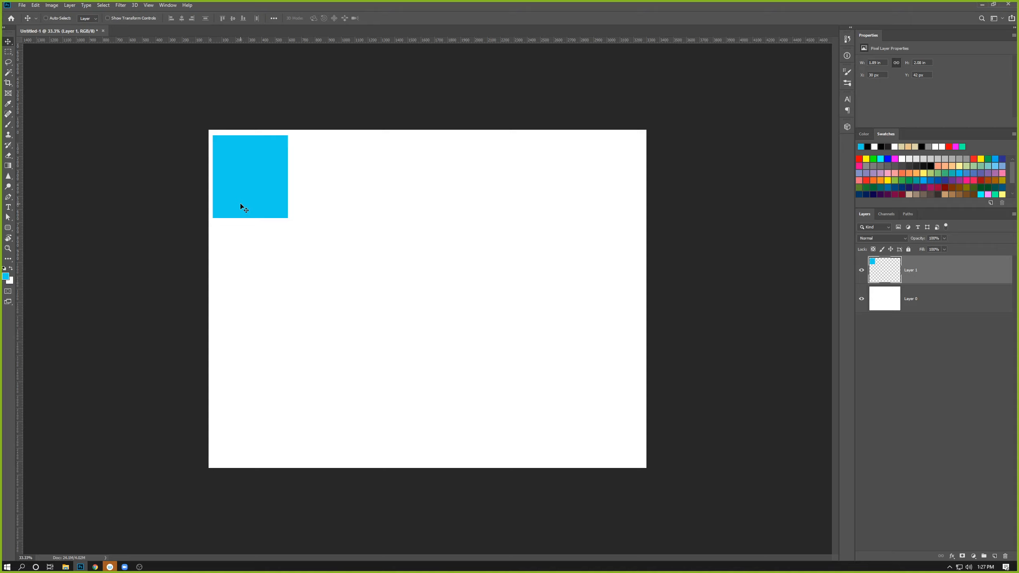
Marquee-select around the blue square and move the selected pixels toward the middle of the canvas.
{"action": "key", "text": "m"}
{"action": "left_click_drag", "start_coordinate": [327, 257], "coordinate": [124, 72]}
{"action": "key", "text": "v"}
{"action": "left_click_drag", "start_coordinate": [228, 155], "coordinate": [355, 278]}
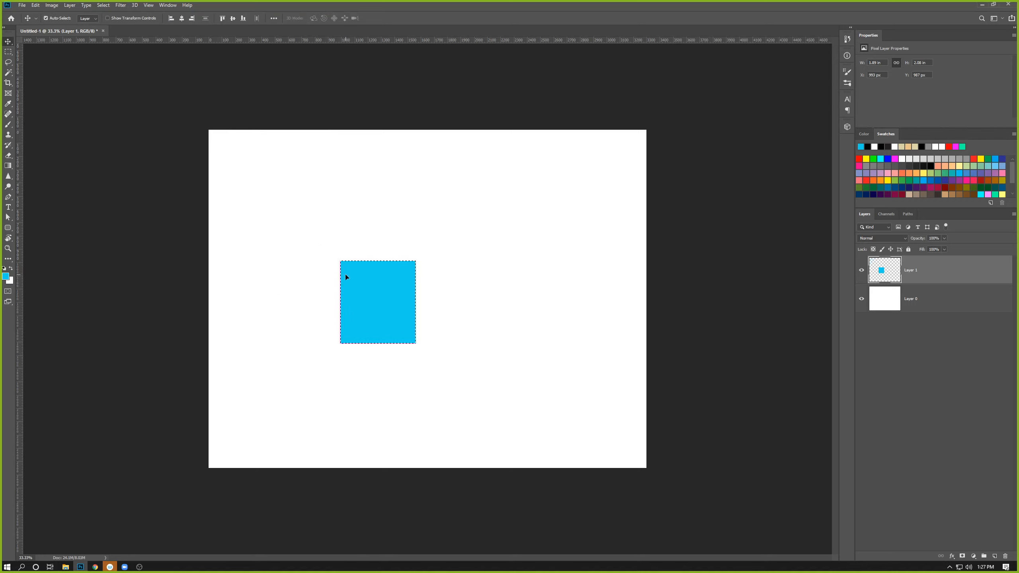
Deselect the blue square and move it flush into the canvas's upper-left corner at X 0, Y 0.
{"action": "key", "text": "ctrl+d"}
{"action": "left_click_drag", "start_coordinate": [398, 289], "coordinate": [249, 181]}
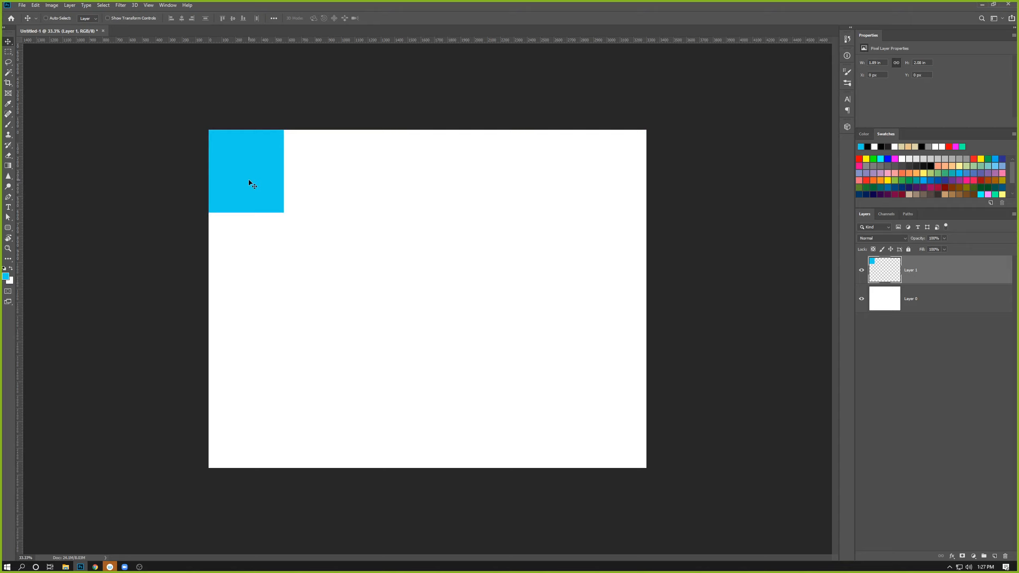
{"action": "mouse_move", "coordinate": [257, 177]}
{"action": "left_mouse_down"}
{"action": "mouse_move", "coordinate": [267, 190]}
{"action": "mouse_move", "coordinate": [261, 163]}
{"action": "mouse_move", "coordinate": [260, 173]}
{"action": "left_mouse_up"}
Nudge the blue square to the right until it sits 30 px from the canvas's left edge.
{"action": "key", "text": "Right"}
{"action": "key", "text": "Right"}
{"action": "key", "text": "Right"}
{"action": "key", "text": "Right"}
{"action": "key", "text": "Right"}
{"action": "key", "text": "Right"}
{"action": "key", "text": "Right"}
{"action": "key", "text": "Right"}
{"action": "key", "text": "Right"}
{"action": "key", "text": "Right"}
{"action": "key", "text": "Right"}
{"action": "key", "text": "Right"}
{"action": "key", "text": "Right"}
{"action": "key", "text": "Right"}
{"action": "key", "text": "Right"}
{"action": "key", "text": "Right"}
{"action": "key", "text": "Right"}
{"action": "key", "text": "Right"}
{"action": "key", "text": "Right"}
{"action": "key", "text": "Right"}
{"action": "key", "text": "Right"}
{"action": "key", "text": "Right"}
{"action": "key", "text": "Right"}
{"action": "key", "text": "Right"}
{"action": "key", "text": "Right"}
{"action": "key", "text": "Right"}
{"action": "key", "text": "Right"}
{"action": "key", "text": "Right"}
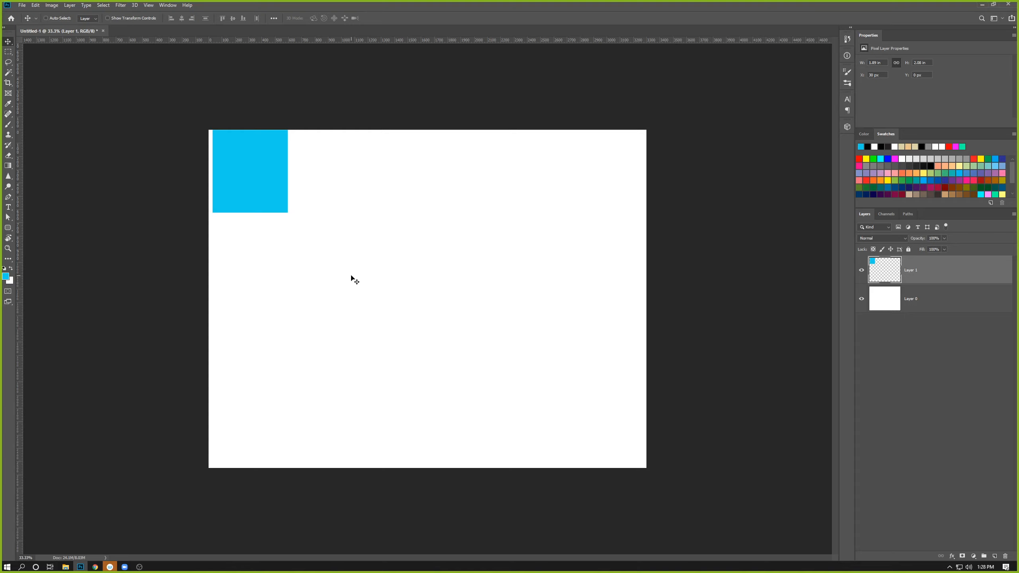
Nudge the blue square down in 10 px increments until it sits 30 px below the canvas's top edge.
{"action": "key", "text": "shift+Down"}
{"action": "key", "text": "shift+Down"}
{"action": "key", "text": "shift+Down"}
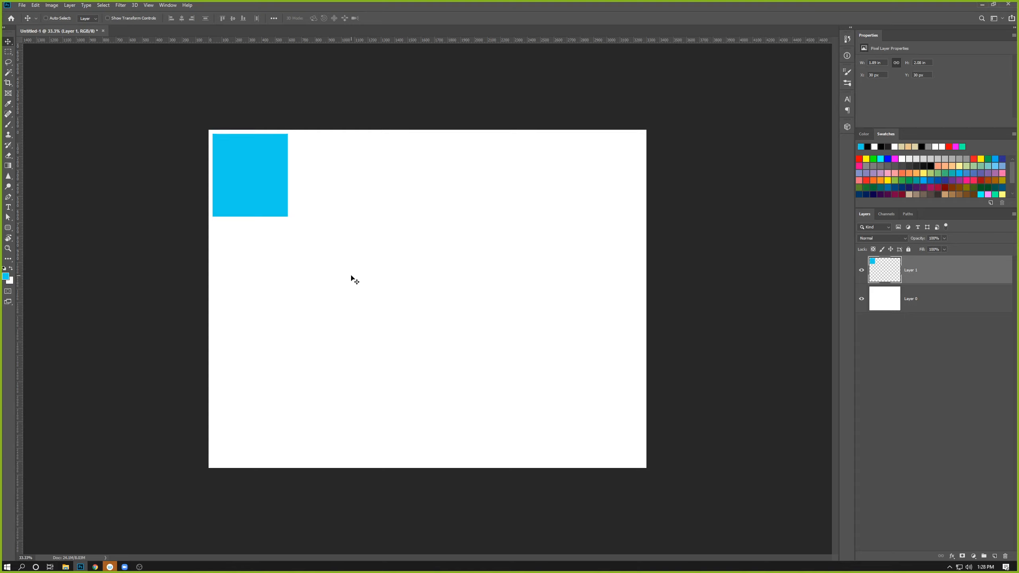
{"action": "key", "text": "shift+Up"}
{"action": "key", "text": "shift+Down"}
Create a new empty layer above Layer 1 with the default name and settings.
{"action": "left_click_drag", "start_coordinate": [870, 307], "coordinate": [872, 315]}
{"action": "key", "text": "ctrl+shift+n"}
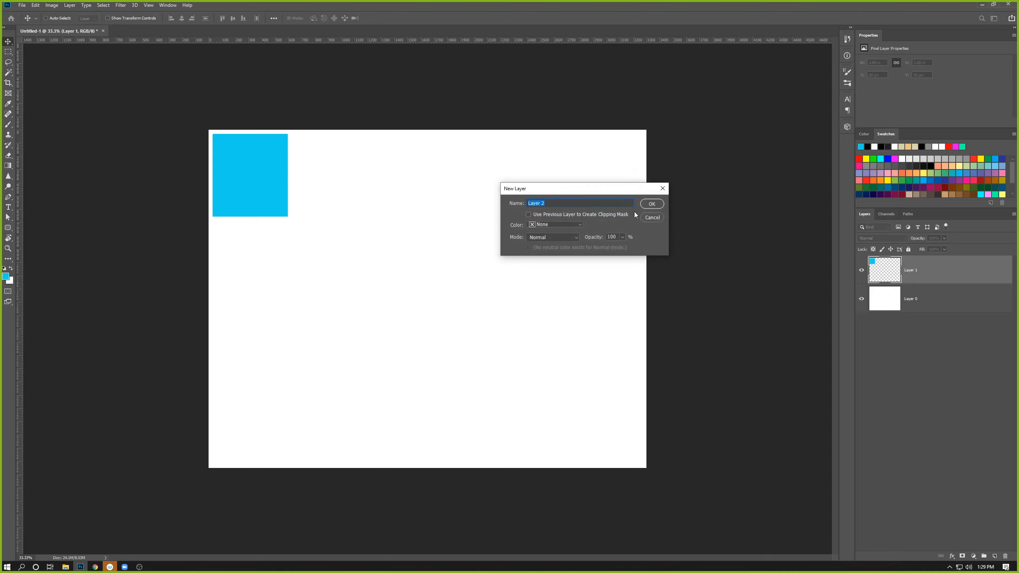
{"action": "left_click", "coordinate": [651, 204]}
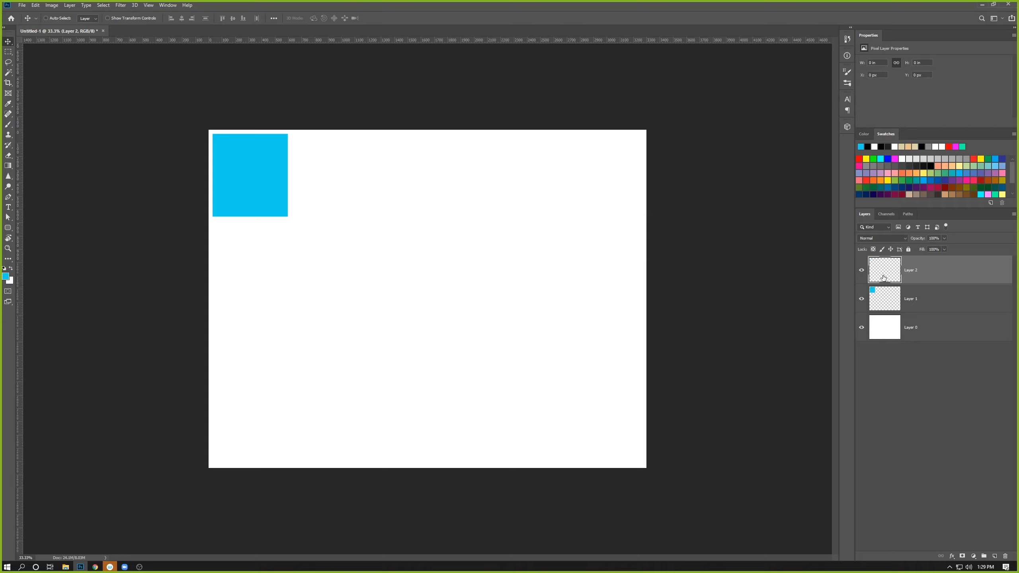
Set the foreground colour to a pale yellow with the Color Picker.
{"action": "left_click", "coordinate": [6, 278]}
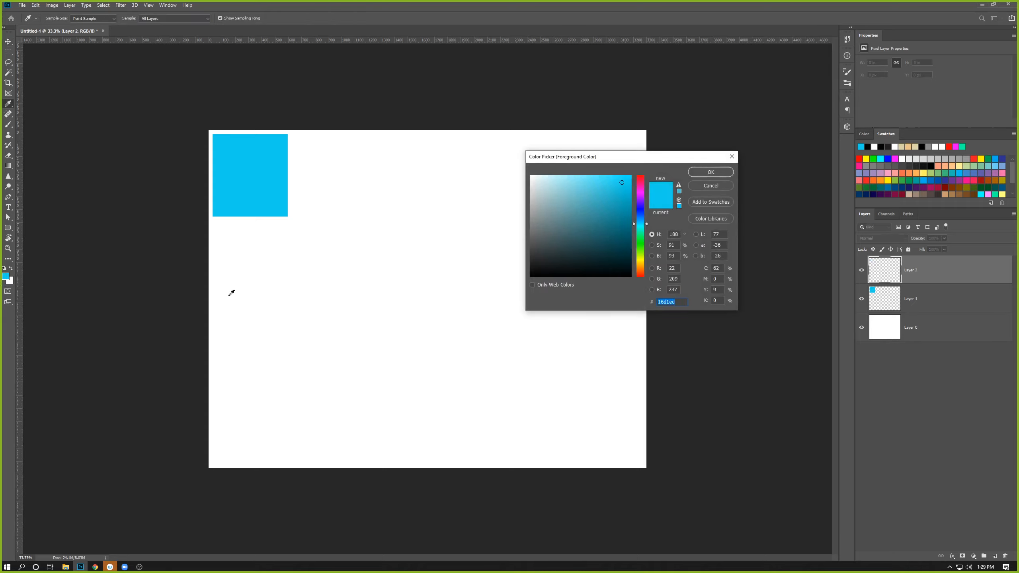
{"action": "left_click", "coordinate": [640, 260]}
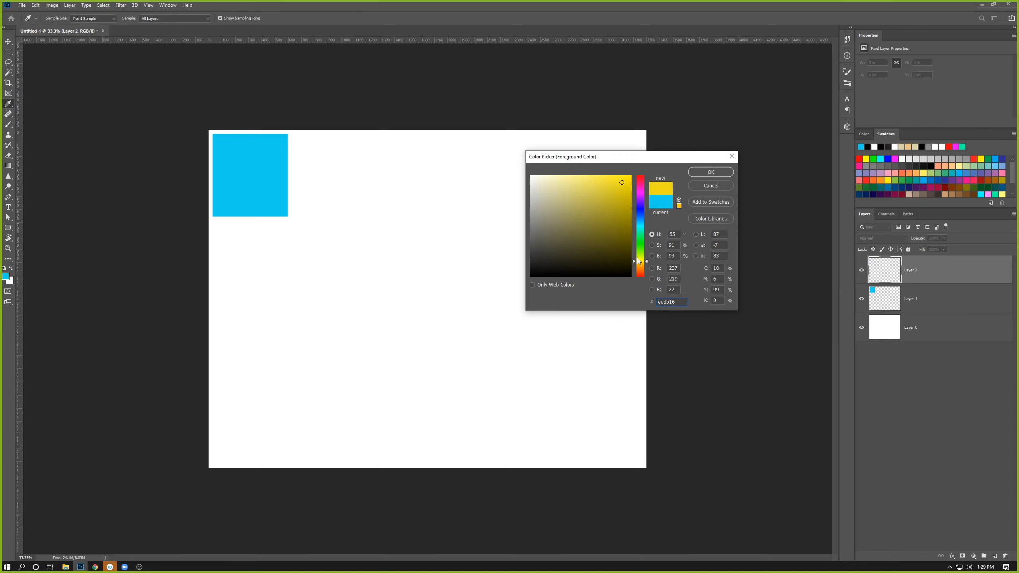
{"action": "left_click", "coordinate": [580, 174]}
{"action": "left_click_drag", "start_coordinate": [580, 174], "coordinate": [574, 170]}
{"action": "left_click", "coordinate": [710, 172]}
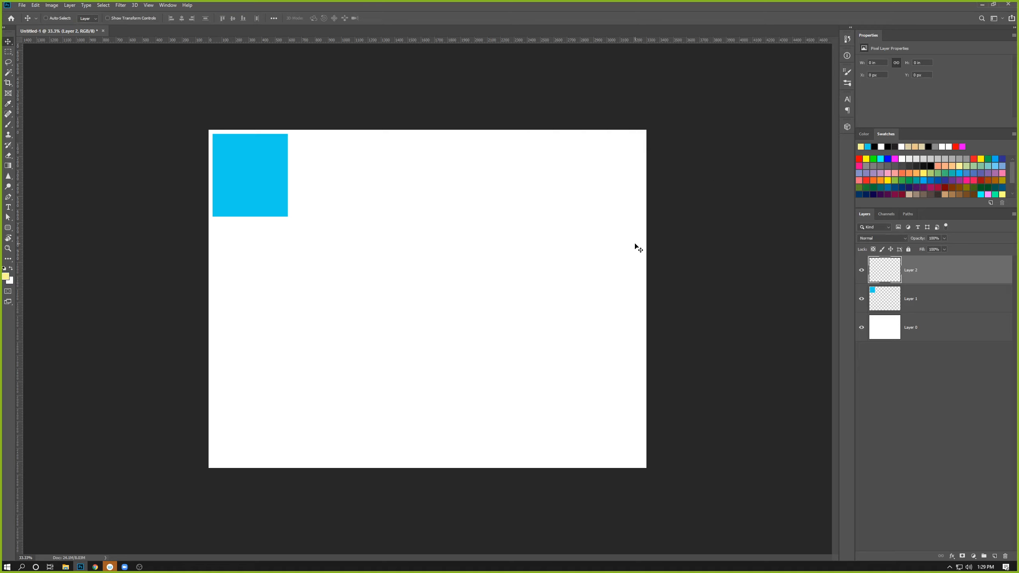
On Layer 2, fill a marquee rectangle of about 2.07 × 1.04 in beside the blue square's lower right with the foreground colour, and deselect.
{"action": "key", "text": "m"}
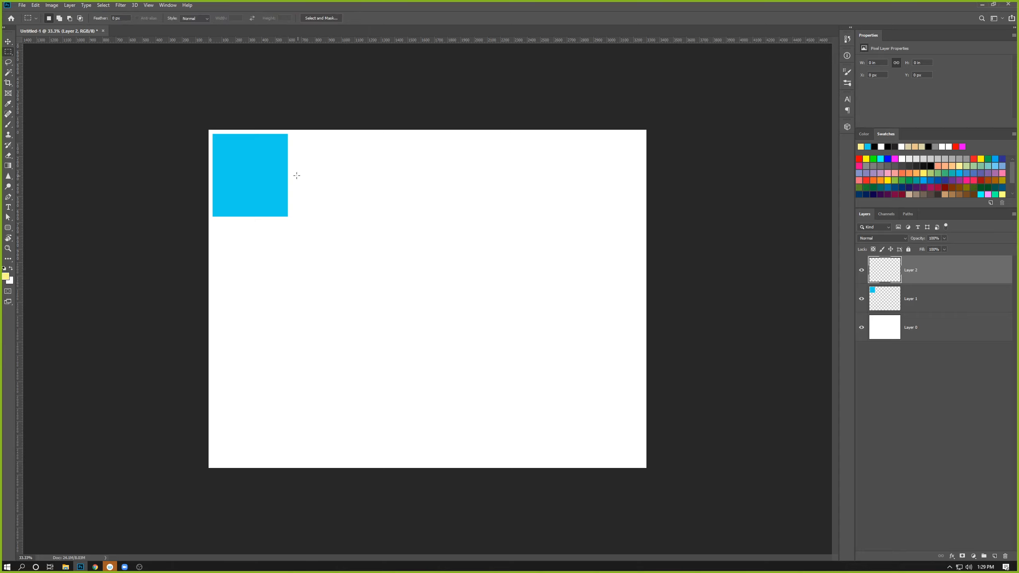
{"action": "left_click_drag", "start_coordinate": [291, 175], "coordinate": [373, 216]}
{"action": "key", "text": "shift"}
{"action": "key", "text": "shift+F5"}
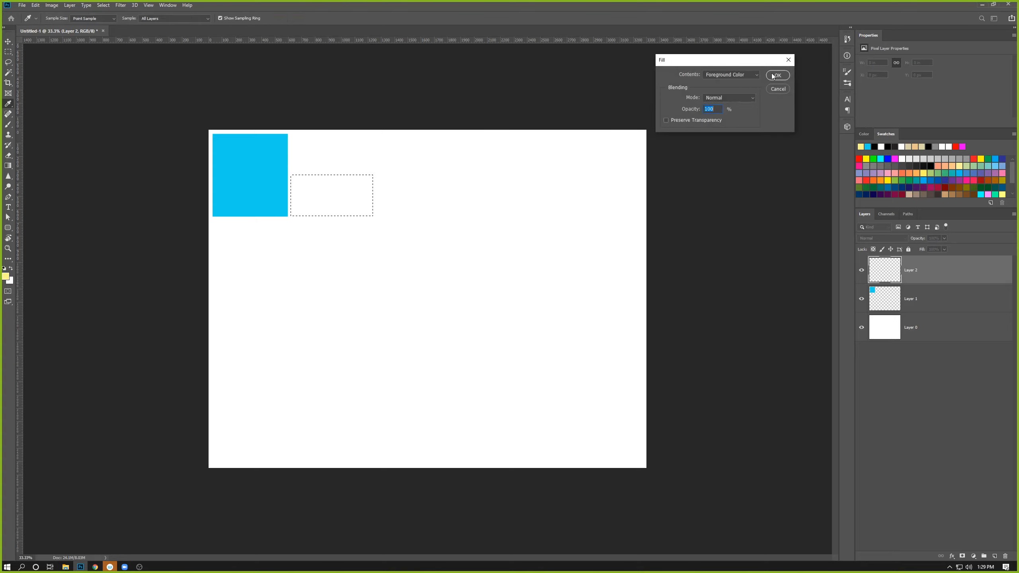
{"action": "key", "text": "Return"}
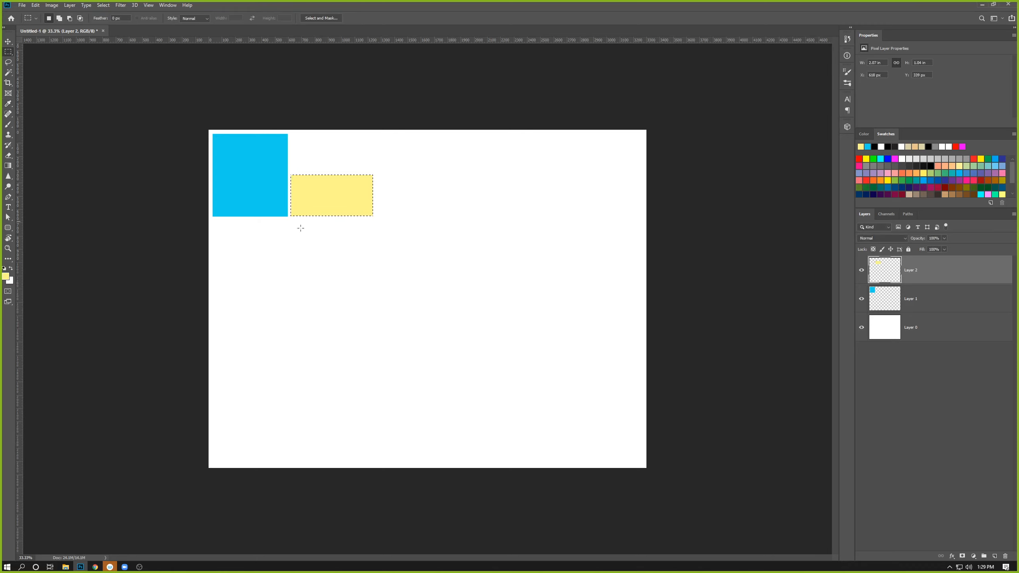
{"action": "left_click", "coordinate": [279, 226]}
Nudge the yellow rectangle slightly to the right with the Move tool to widen its gap to the blue square.
{"action": "key", "text": "v"}
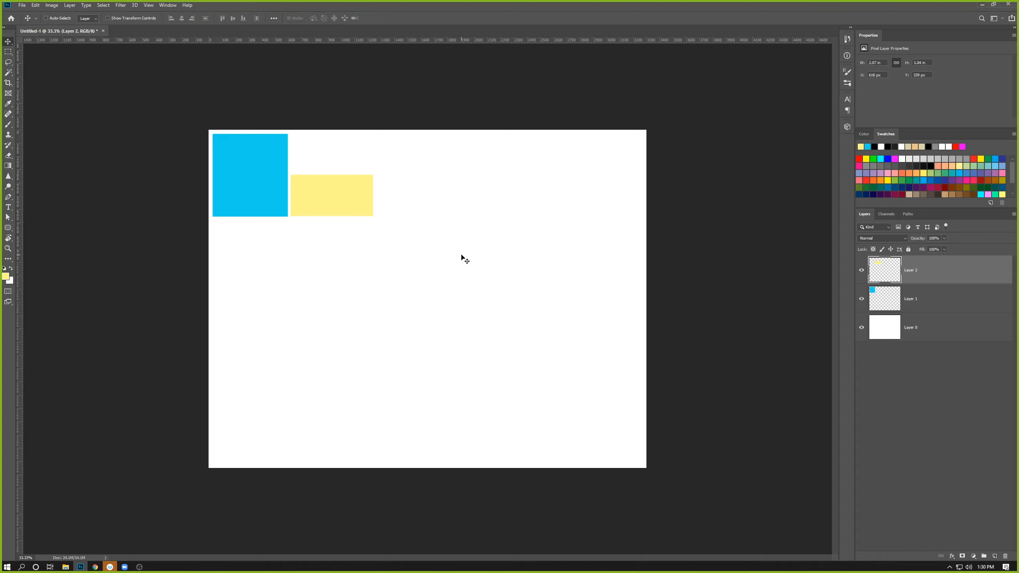
{"action": "key", "text": "Right"}
{"action": "key", "text": "Right"}
{"action": "key", "text": "Right"}
{"action": "key", "text": "Right"}
{"action": "key", "text": "Right"}
{"action": "key", "text": "Right"}
{"action": "key", "text": "Right"}
{"action": "key", "text": "Right"}
{"action": "key", "text": "Right"}
{"action": "key", "text": "Right"}
{"action": "key", "text": "Right"}
{"action": "key", "text": "Right"}
Move the yellow rectangle to overlap the blue square's lower-right corner and place Layer 2 below Layer 1.
{"action": "left_click_drag", "start_coordinate": [374, 205], "coordinate": [315, 189]}
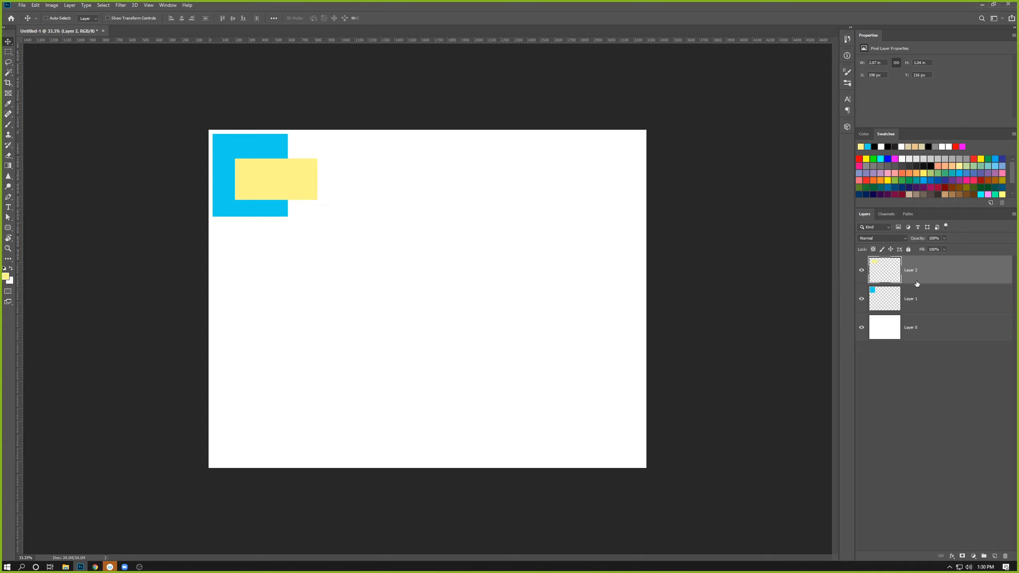
{"action": "left_click_drag", "start_coordinate": [337, 243], "coordinate": [309, 203]}
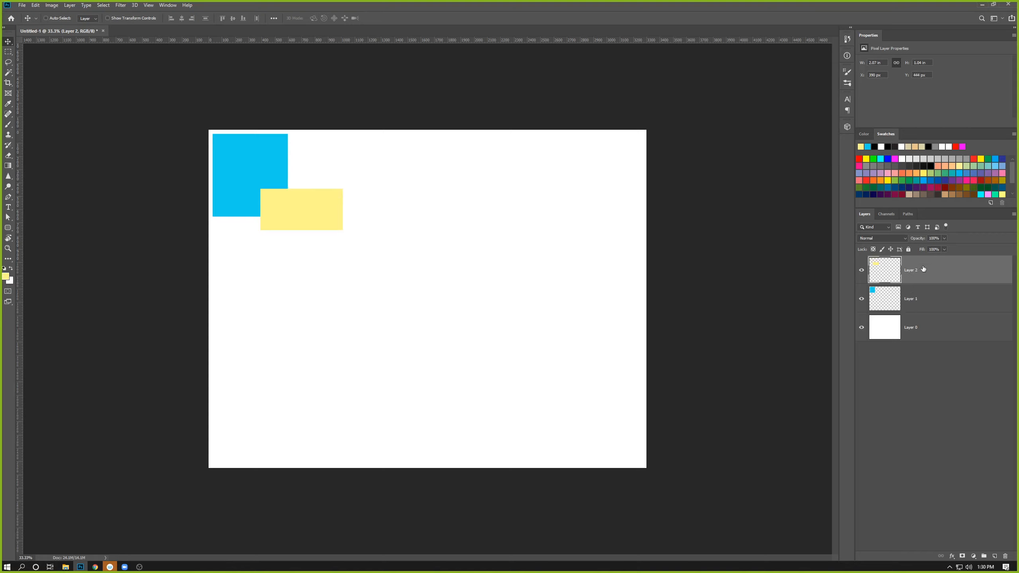
{"action": "left_click_drag", "start_coordinate": [924, 272], "coordinate": [930, 314]}
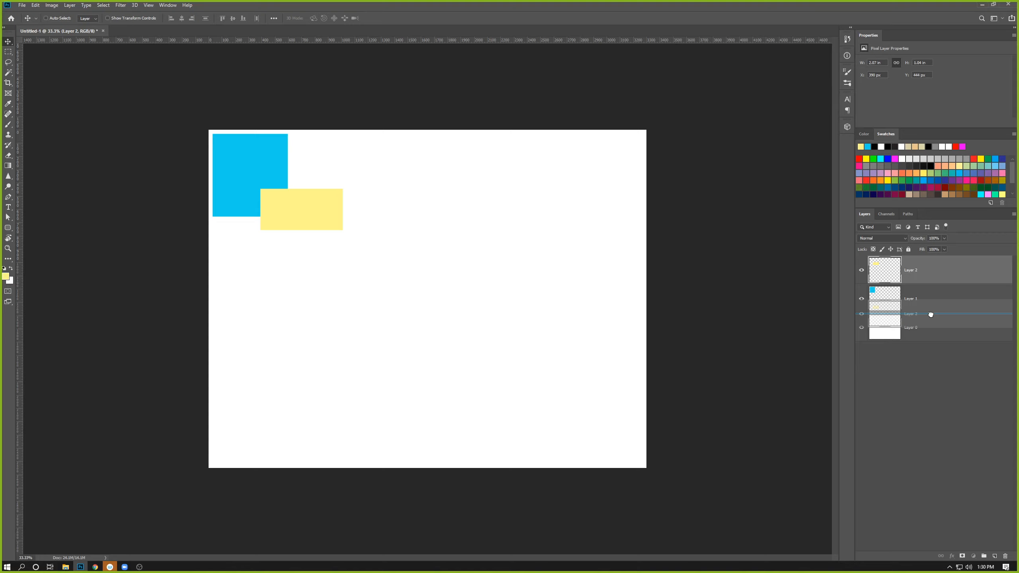
{"action": "left_click_drag", "start_coordinate": [930, 314], "coordinate": [931, 314]}
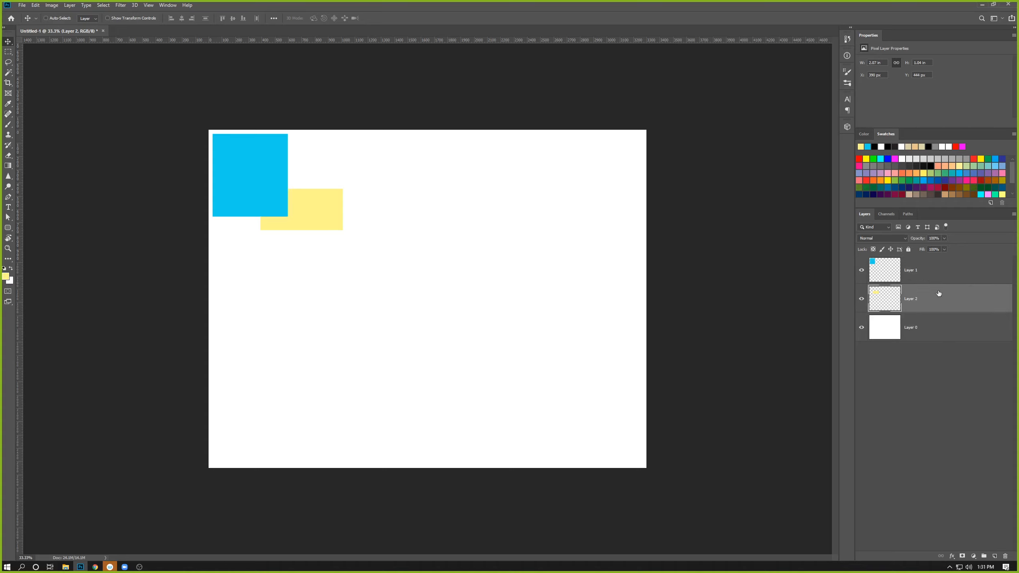
Return Layer 2 above Layer 1 and move the yellow rectangle beside the blue square, bottom edges aligned, at about X 625 px, Y 342 px.
{"action": "left_click_drag", "start_coordinate": [931, 299], "coordinate": [927, 259]}
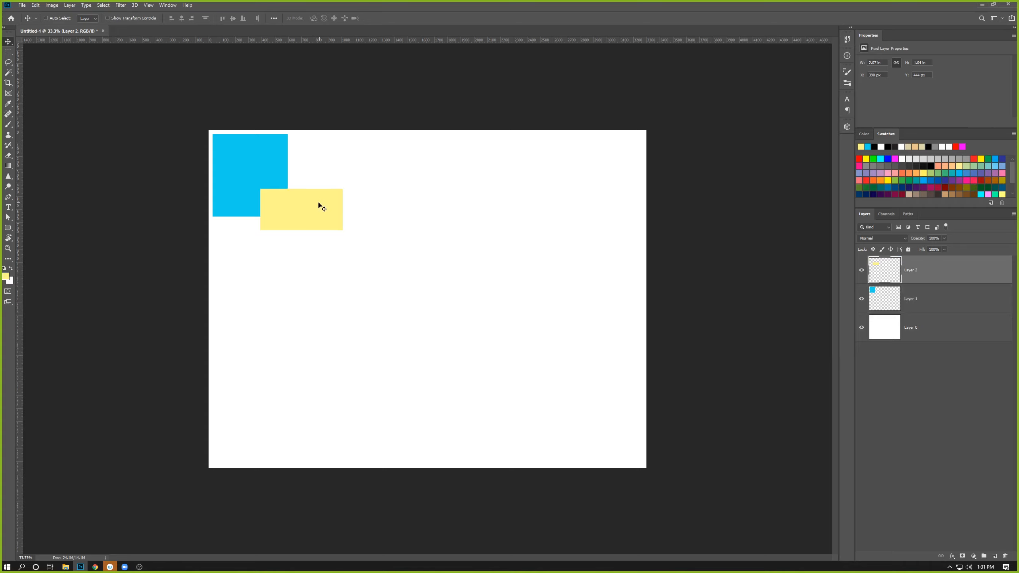
{"action": "left_click_drag", "start_coordinate": [321, 216], "coordinate": [301, 193]}
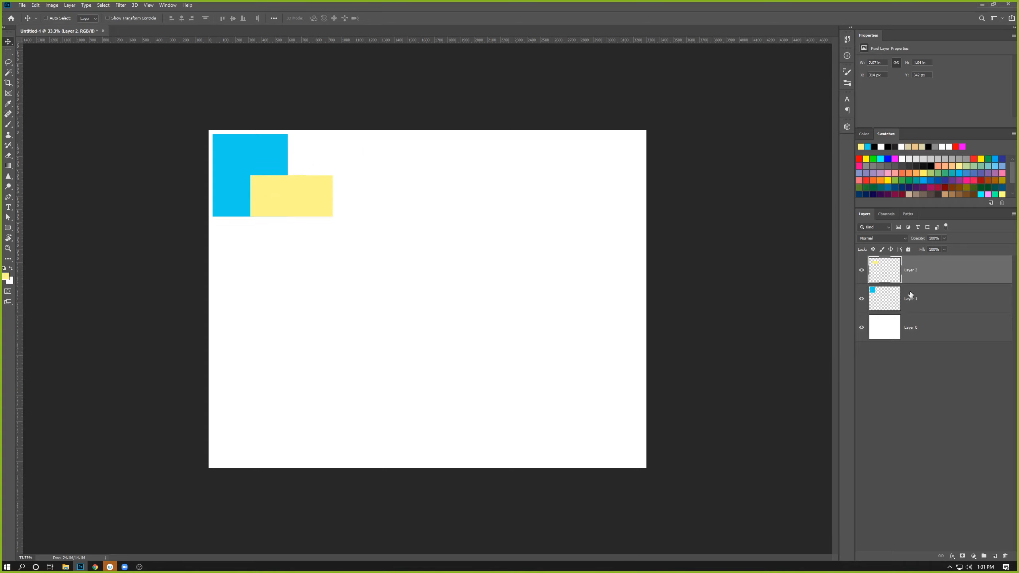
{"action": "left_click_drag", "start_coordinate": [268, 201], "coordinate": [356, 204]}
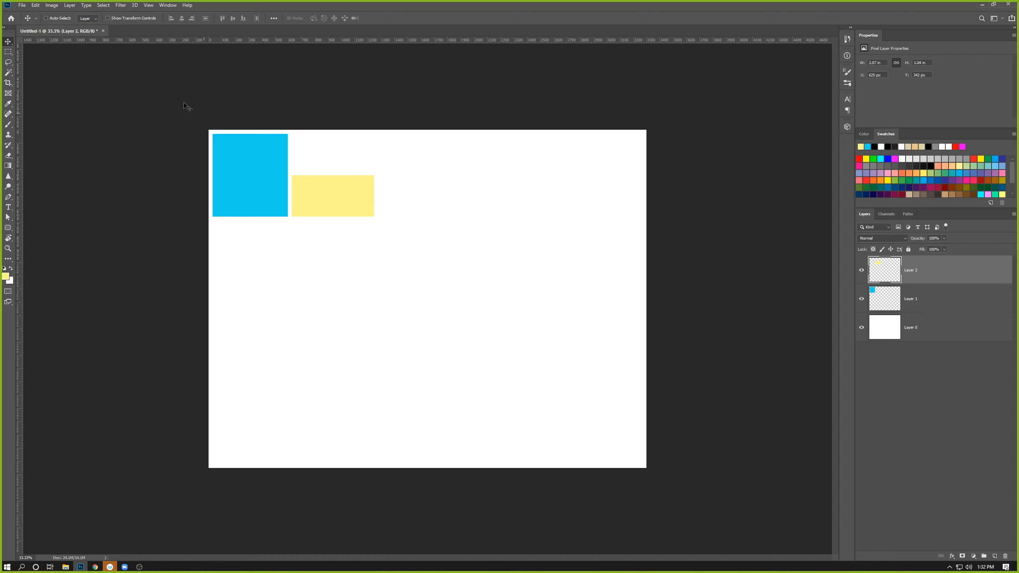
Duplicate Layer 2, the yellow rectangle, within the same document under the default copy name.
{"action": "left_click", "coordinate": [66, 5]}
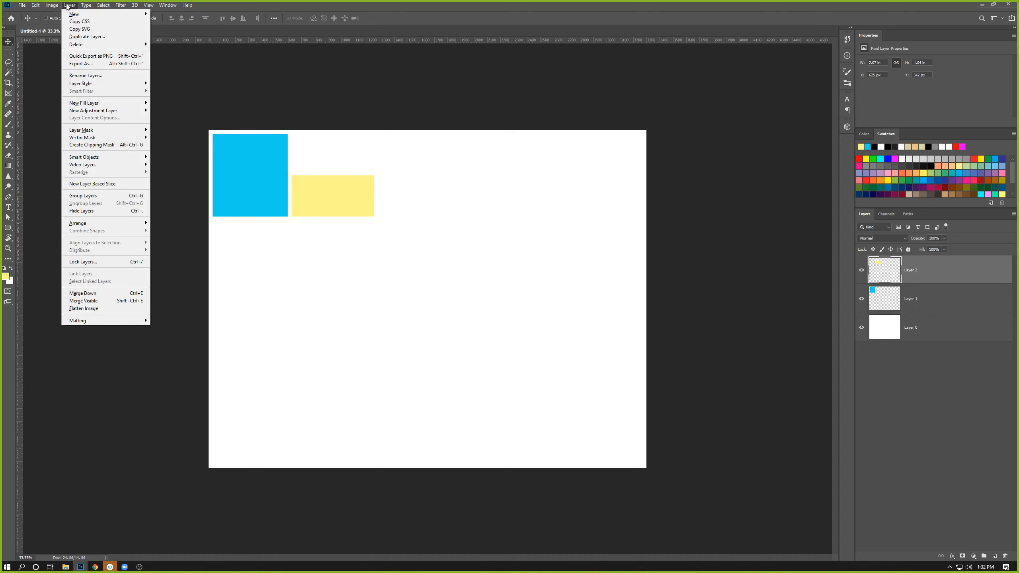
{"action": "left_click", "coordinate": [73, 37]}
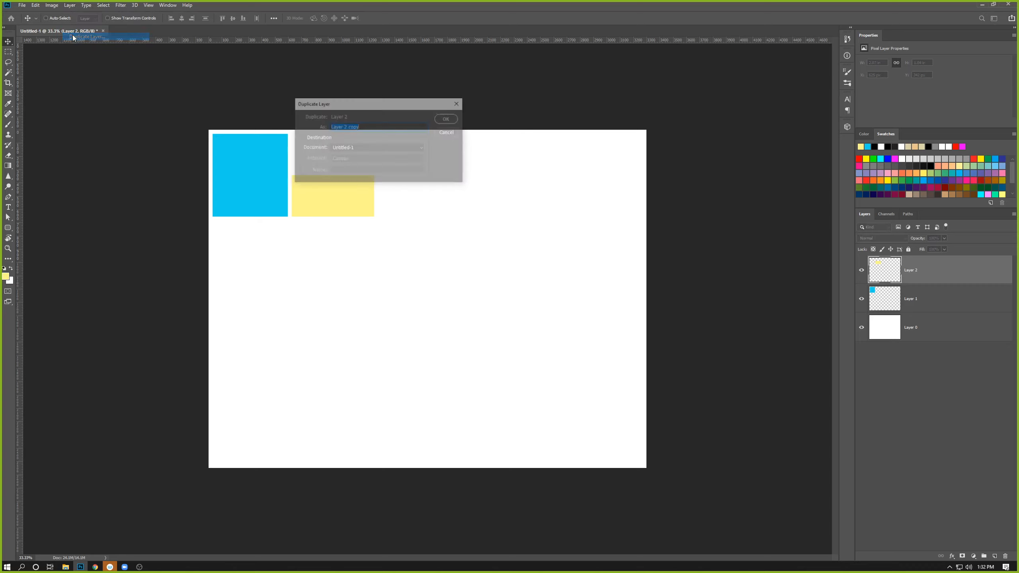
{"action": "left_click", "coordinate": [447, 119]}
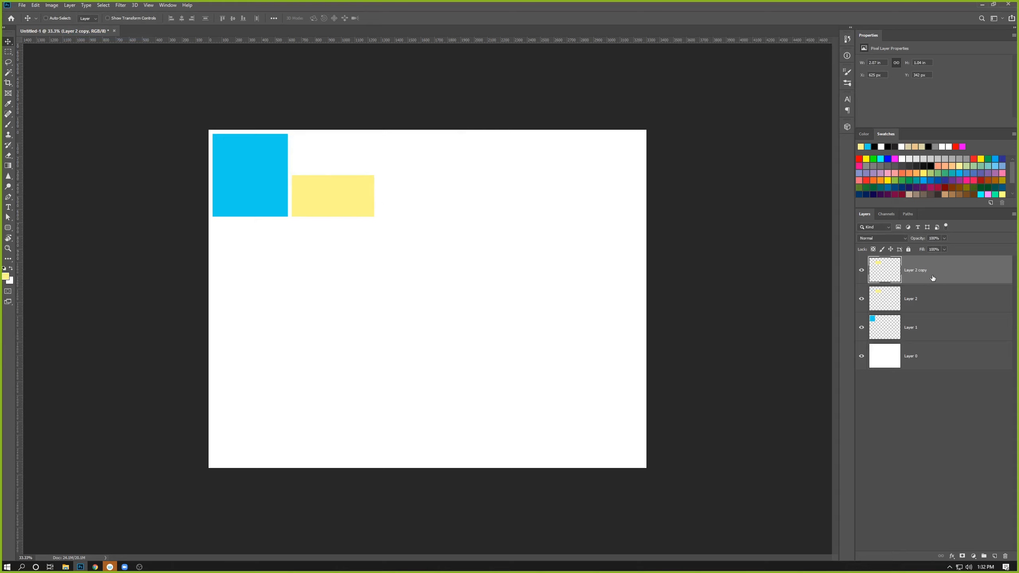
Move the duplicated yellow rectangle straight below the original, and nudge it up to narrow the gap between them.
{"action": "left_click_drag", "start_coordinate": [328, 203], "coordinate": [339, 233]}
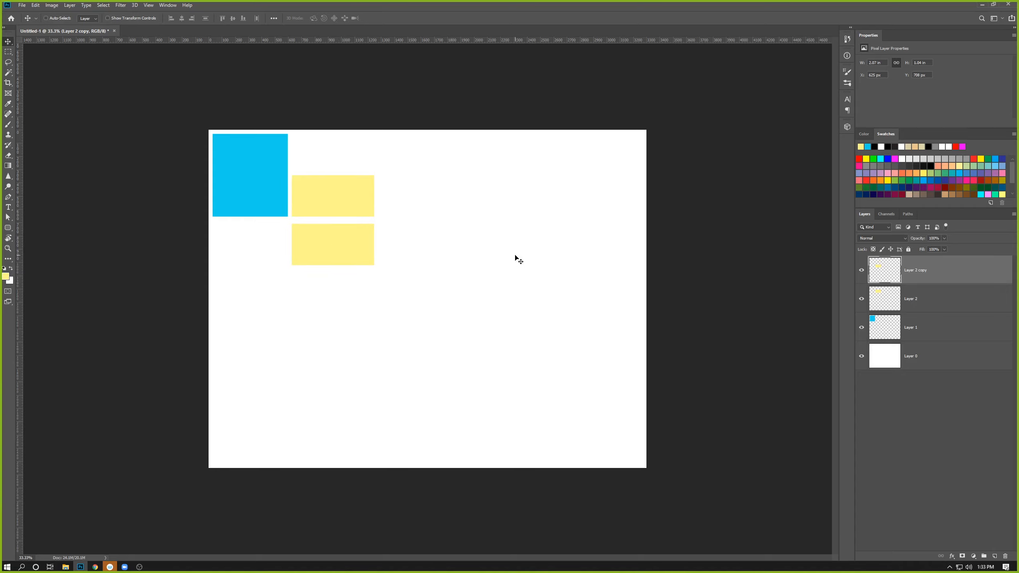
{"action": "left_click", "coordinate": [313, 232]}
{"action": "key", "text": "Up"}
{"action": "key", "text": "Up"}
{"action": "key", "text": "Up"}
{"action": "key", "text": "Up"}
{"action": "key", "text": "Up"}
{"action": "key", "text": "Up"}
{"action": "key", "text": "Up"}
{"action": "key", "text": "Up"}
{"action": "key", "text": "Up"}
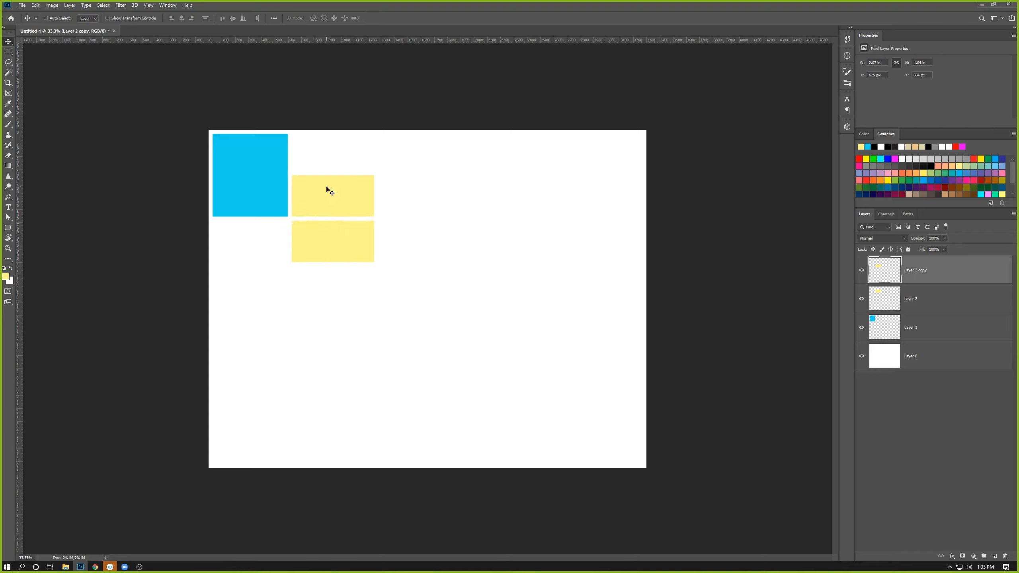
Undo the duplicate's moves and reposition it directly below the original yellow rectangle, at about X 625 px, Y 687 px.
{"action": "left_click_drag", "start_coordinate": [335, 234], "coordinate": [321, 273]}
{"action": "key", "text": "ctrl+z"}
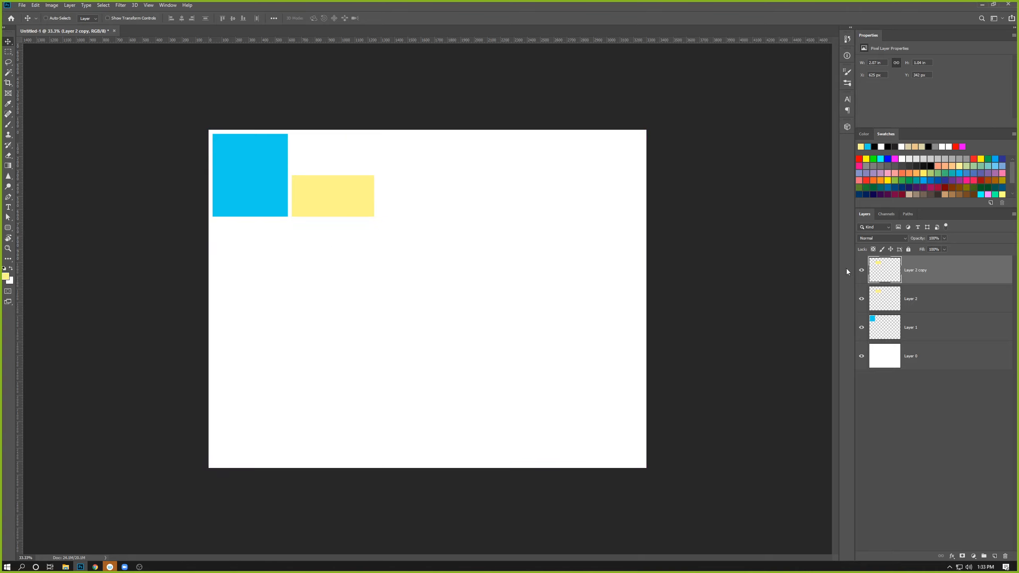
{"action": "left_click_drag", "start_coordinate": [353, 199], "coordinate": [360, 256]}
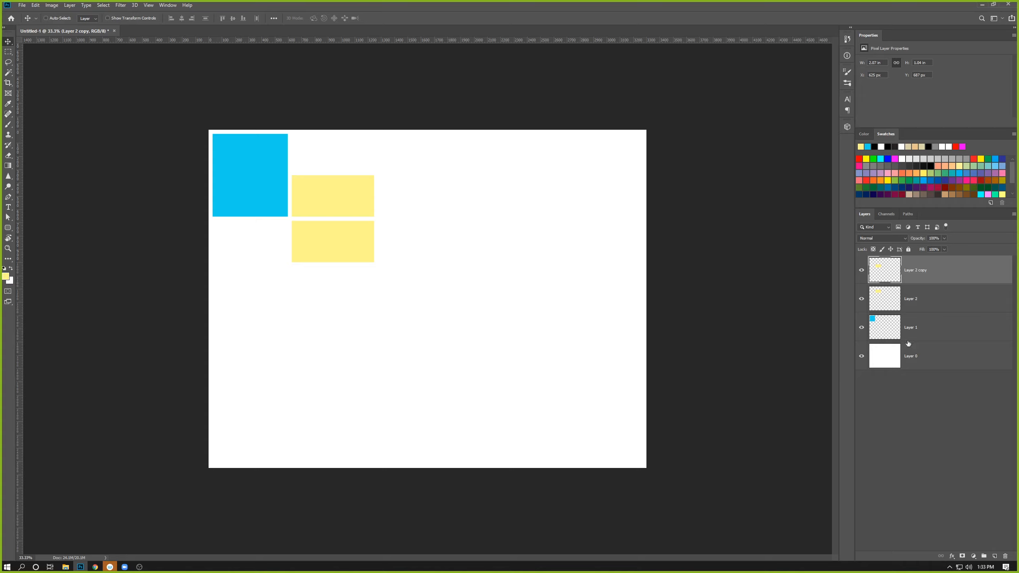
Duplicate the blue square on Layer 1 straight across to the other side of the yellow rectangles, at about X 1274 px, Y 30 px.
{"action": "left_click", "coordinate": [916, 328]}
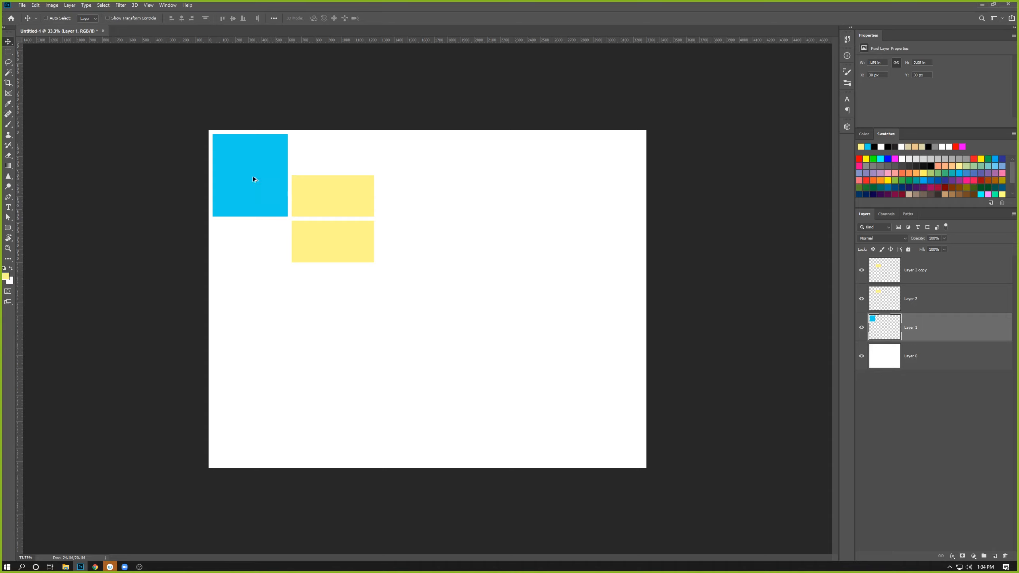
{"action": "left_click_drag", "start_coordinate": [253, 179], "coordinate": [419, 176]}
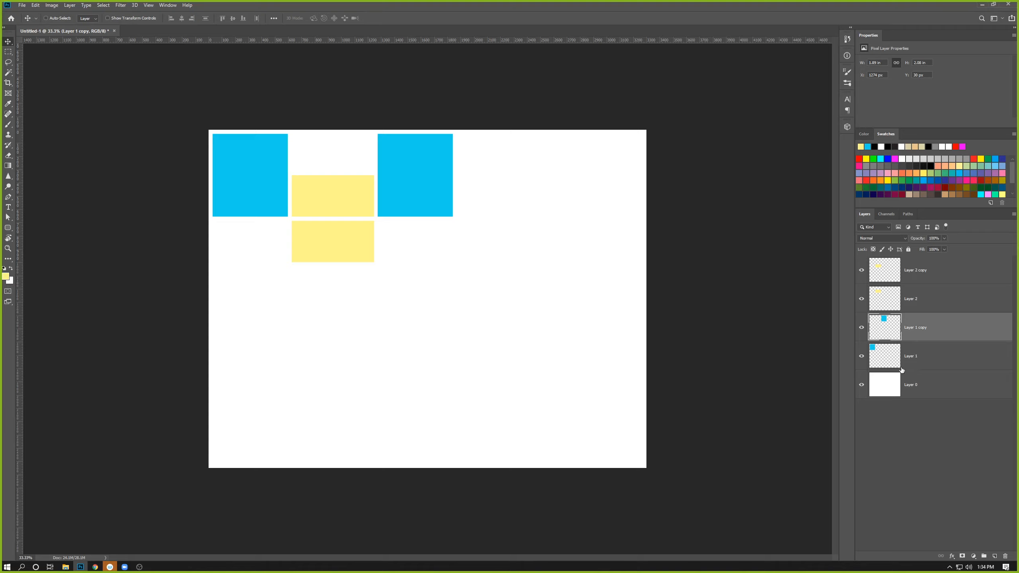
Try selecting consecutive layers from Layer 2 copy down to Layer 1, and the same set without Layer 2.
{"action": "left_click", "coordinate": [931, 358], "text": "shift"}
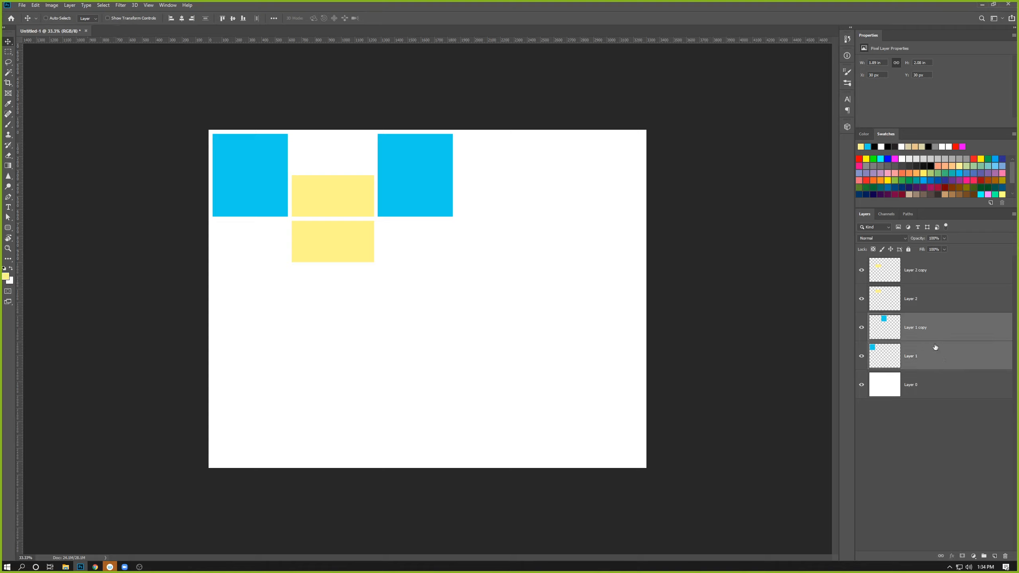
{"action": "left_click", "coordinate": [925, 274]}
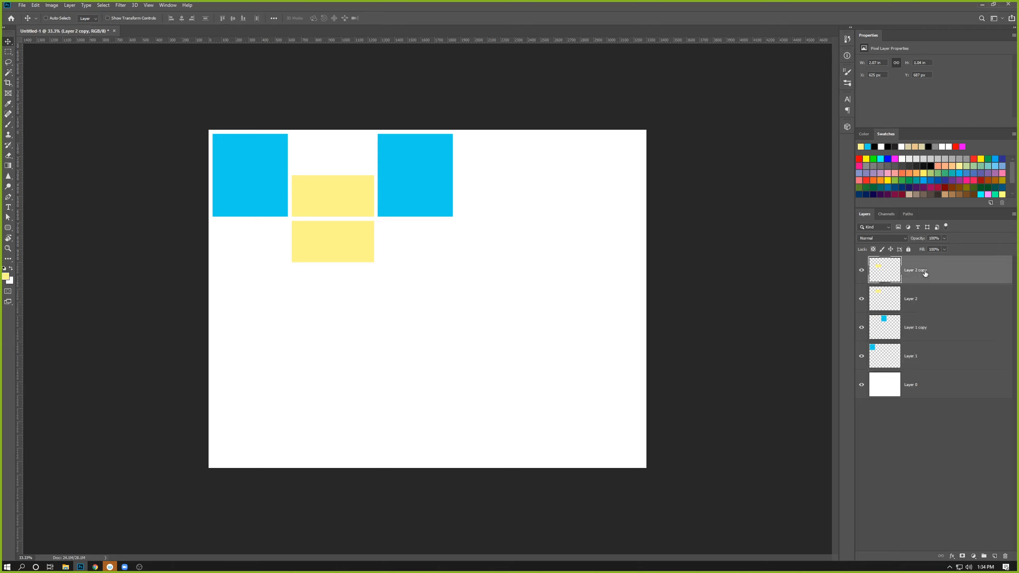
{"action": "left_click", "coordinate": [936, 363], "text": "shift"}
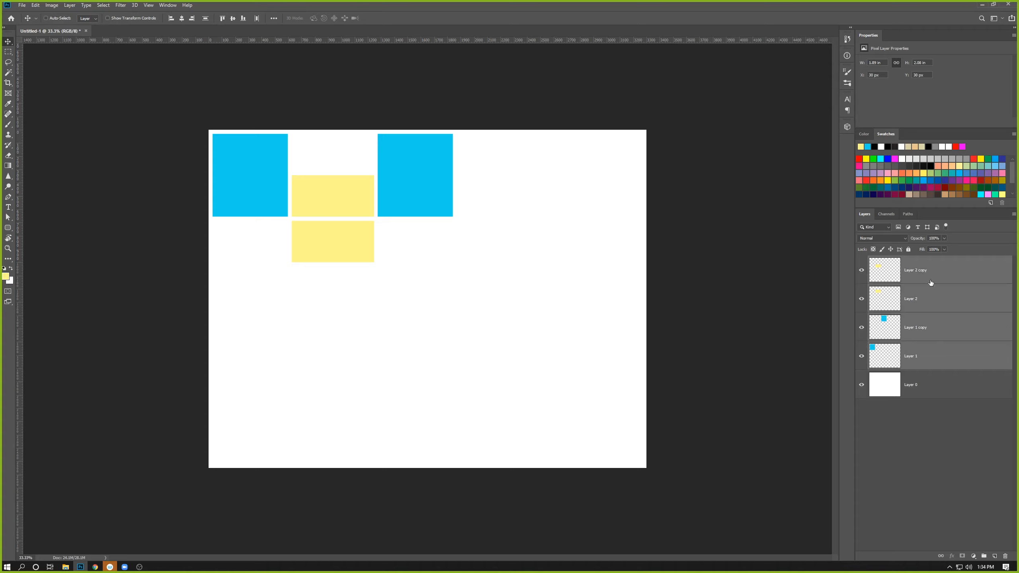
{"action": "left_click", "coordinate": [945, 334]}
{"action": "left_click", "coordinate": [946, 356], "text": "shift"}
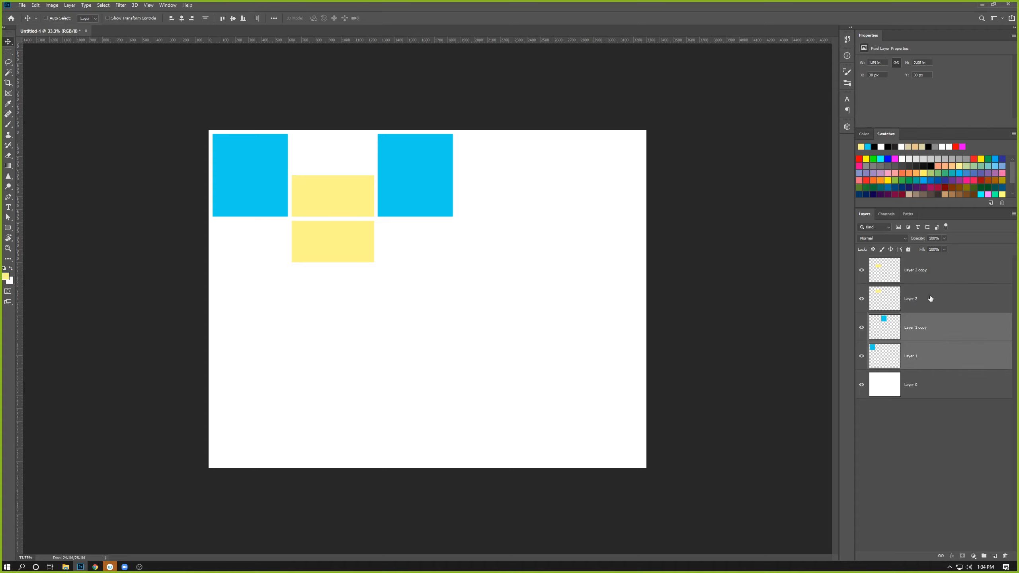
{"action": "left_click", "coordinate": [932, 276]}
{"action": "left_click", "coordinate": [937, 335], "text": "ctrl"}
{"action": "left_click", "coordinate": [945, 363], "text": "ctrl"}
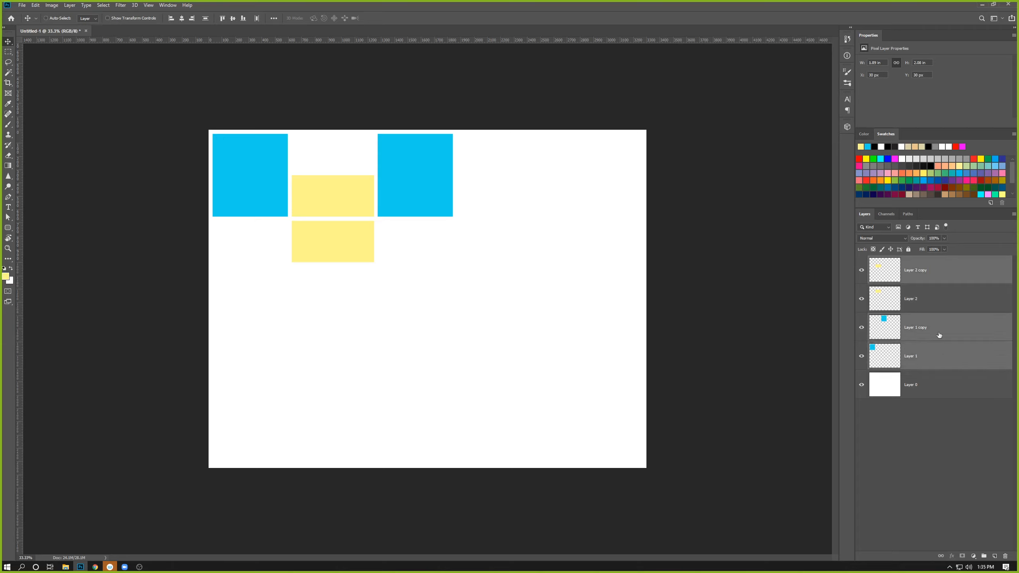
{"action": "left_click", "coordinate": [935, 336]}
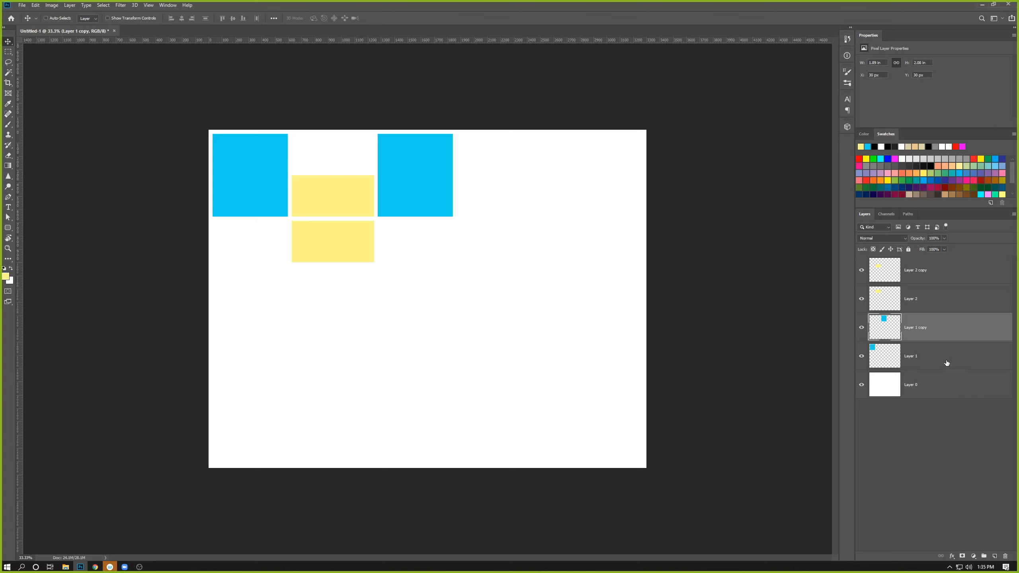
{"action": "left_click", "coordinate": [947, 363], "text": "ctrl"}
{"action": "left_click", "coordinate": [947, 363], "text": "ctrl"}
{"action": "left_click", "coordinate": [947, 363], "text": "ctrl"}
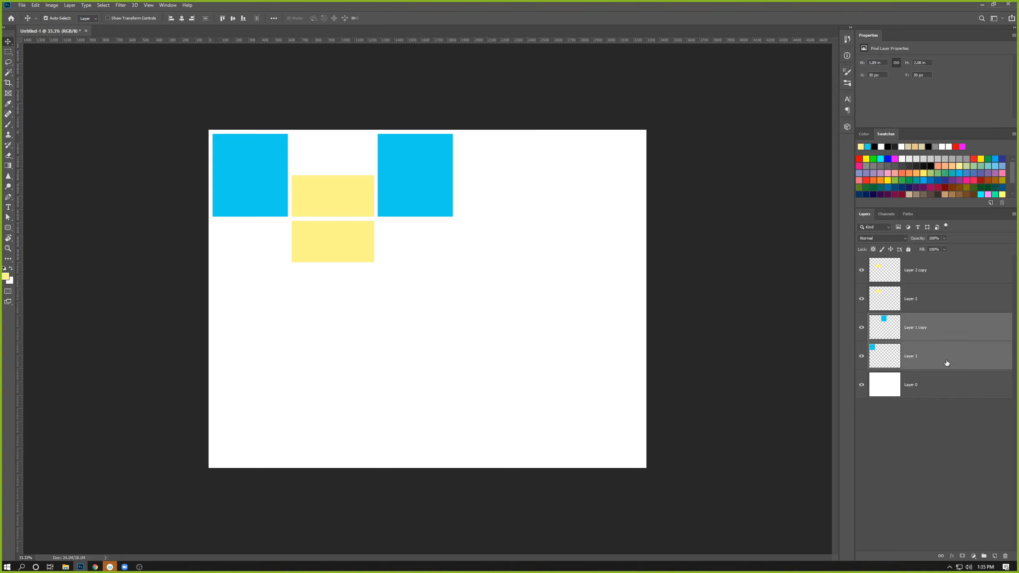
{"action": "double_click", "coordinate": [946, 357]}
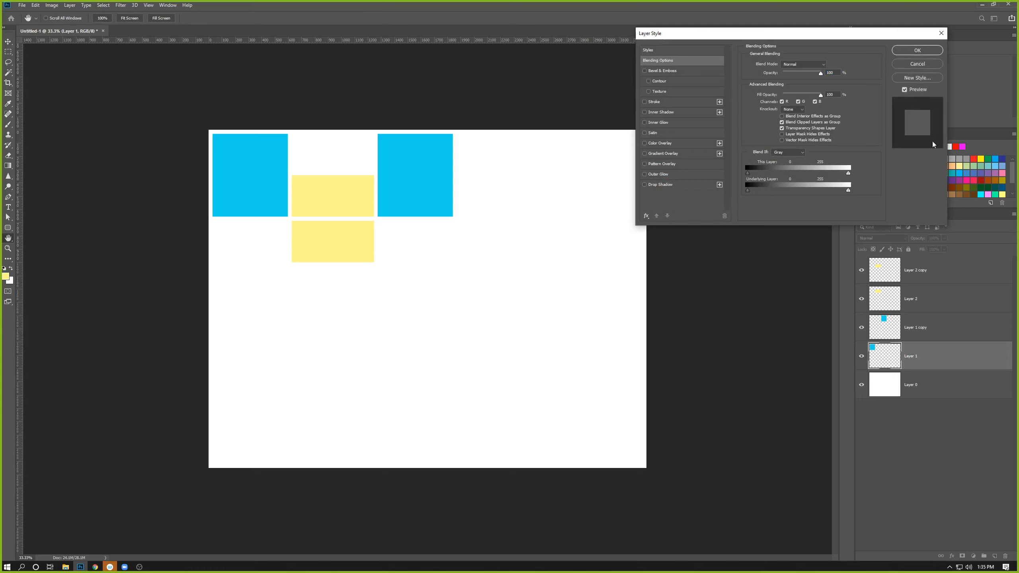
{"action": "left_click", "coordinate": [898, 64]}
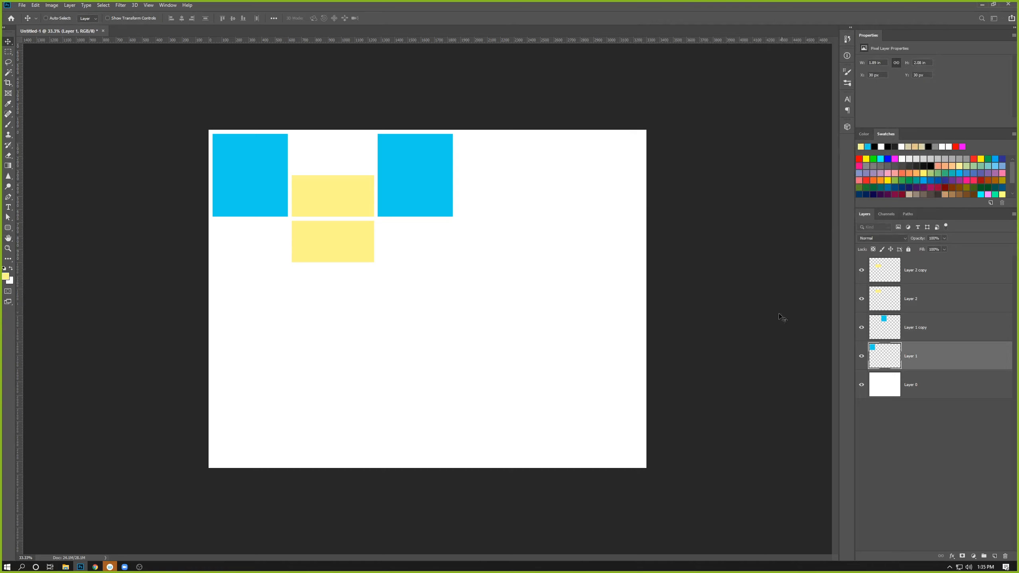
Duplicate both blue squares together straight down to about Y 999 px, their top edges level with the lower yellow rectangle's bottom edge.
{"action": "left_click", "coordinate": [944, 338], "text": "ctrl"}
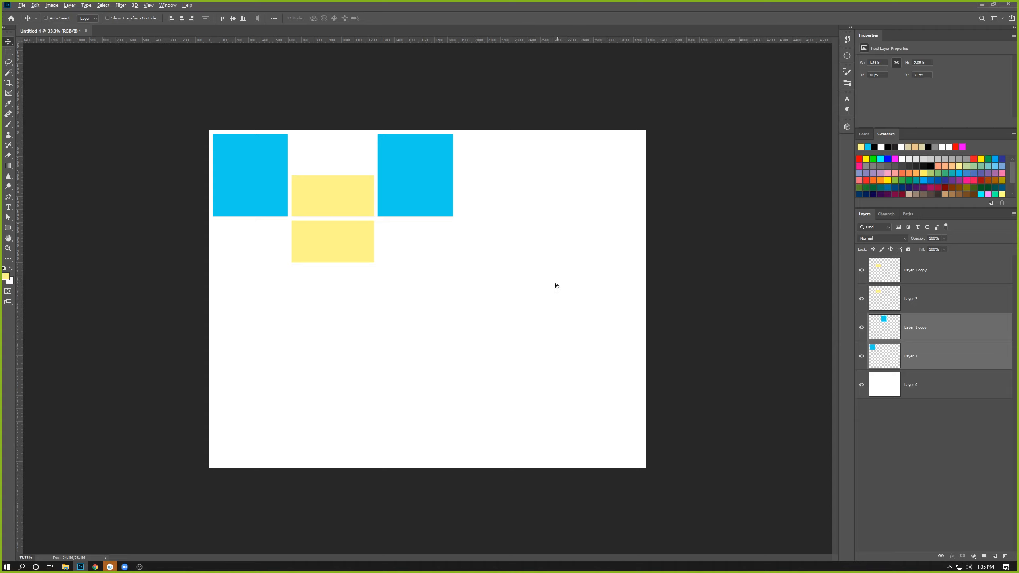
{"action": "left_click_drag", "start_coordinate": [421, 189], "coordinate": [426, 320]}
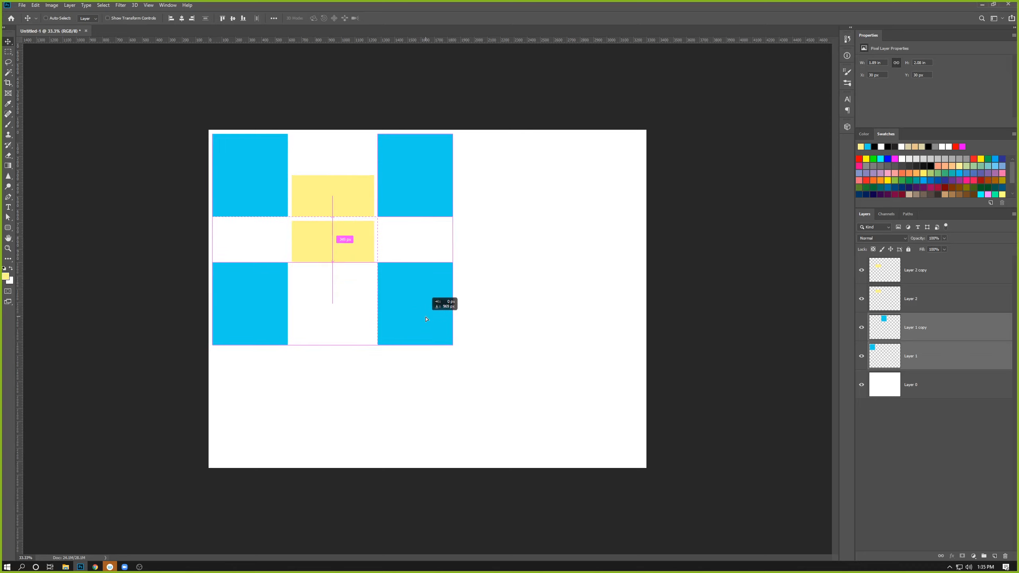
{"action": "left_click_drag", "start_coordinate": [426, 320], "coordinate": [427, 319]}
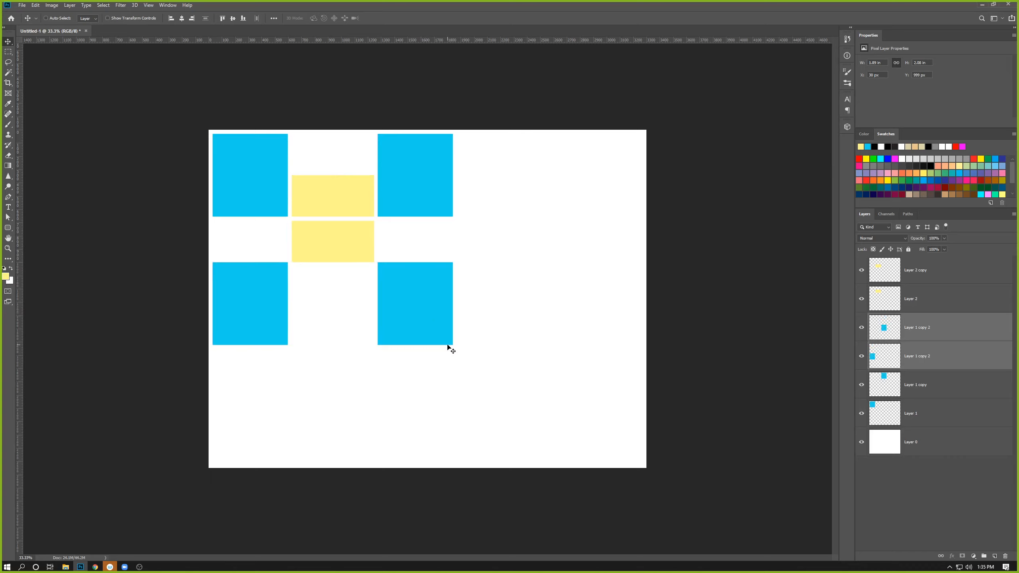
Select the four blue square layers one after another to examine which square each layer holds.
{"action": "left_click", "coordinate": [913, 417]}
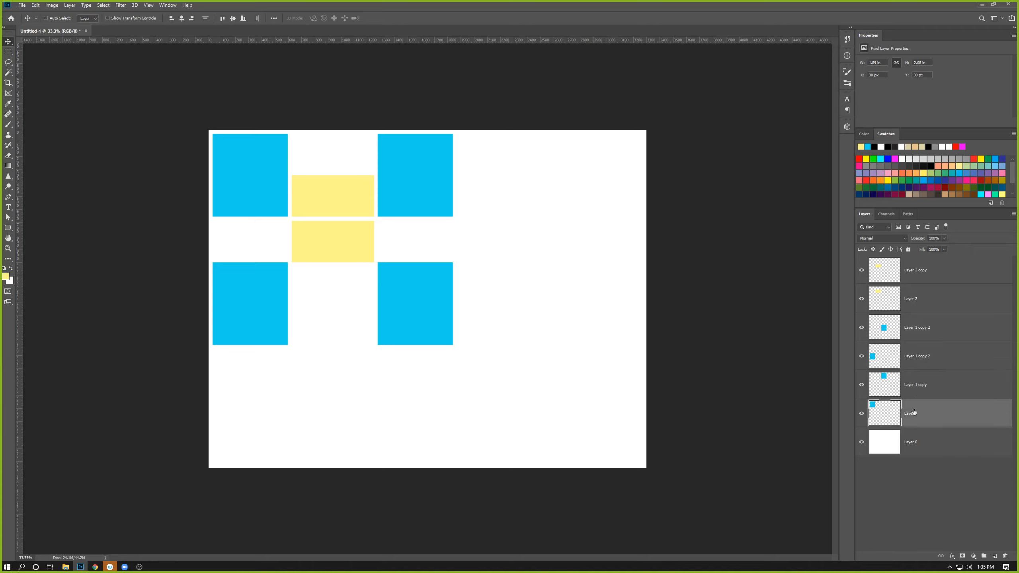
{"action": "left_click", "coordinate": [918, 387]}
{"action": "left_click", "coordinate": [922, 360]}
{"action": "left_click", "coordinate": [918, 337]}
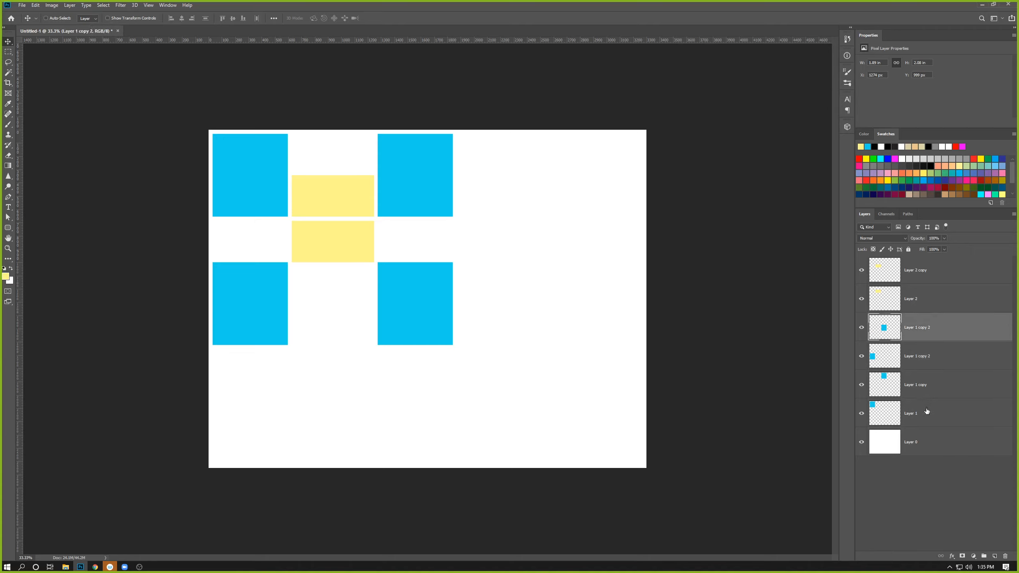
{"action": "left_click", "coordinate": [924, 401]}
{"action": "left_click", "coordinate": [924, 387]}
{"action": "left_click", "coordinate": [922, 361]}
{"action": "left_click", "coordinate": [925, 335]}
{"action": "left_click", "coordinate": [942, 415]}
{"action": "left_click", "coordinate": [939, 388]}
{"action": "left_click", "coordinate": [932, 360]}
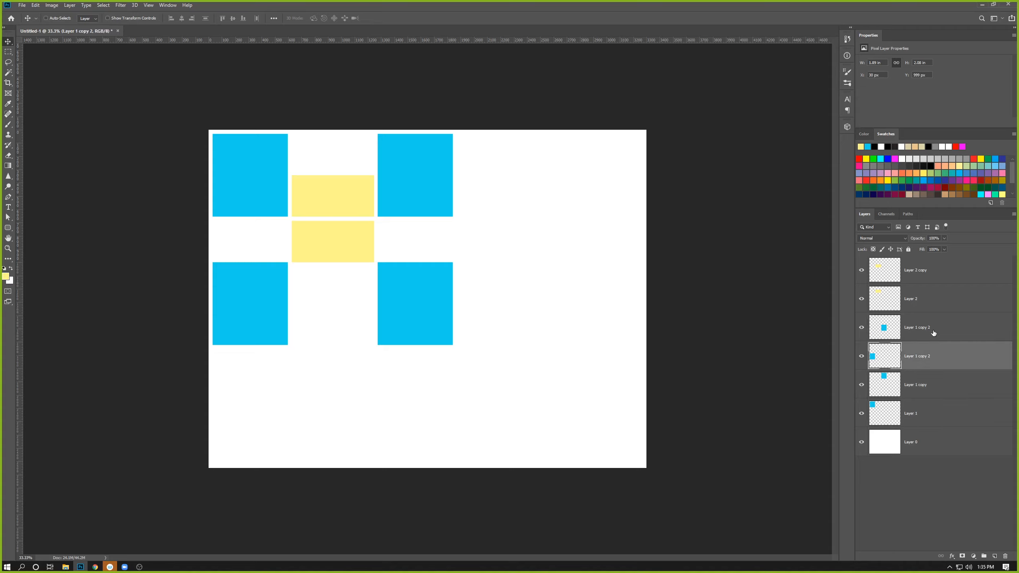
{"action": "left_click", "coordinate": [933, 334]}
{"action": "left_click", "coordinate": [934, 412]}
{"action": "left_click", "coordinate": [931, 387]}
{"action": "left_click", "coordinate": [927, 357]}
{"action": "left_click", "coordinate": [925, 328]}
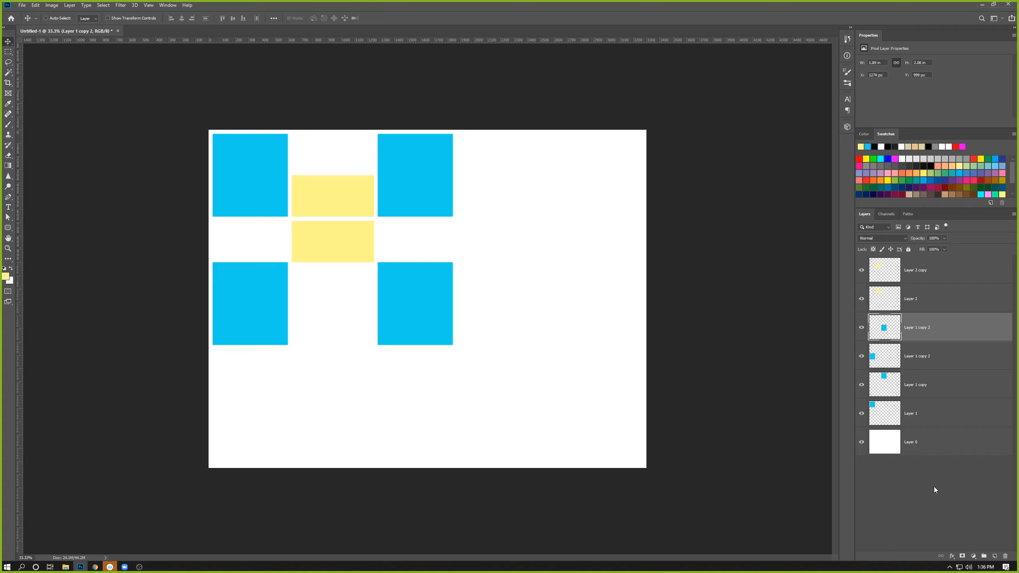
{"action": "left_click", "coordinate": [925, 412], "text": "shift"}
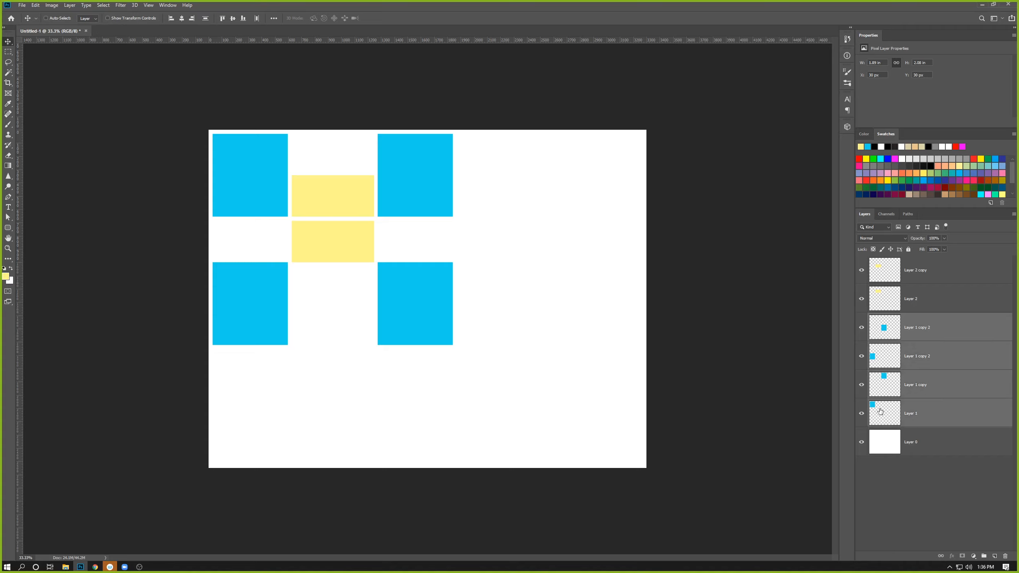
{"action": "left_click", "coordinate": [76, 6]}
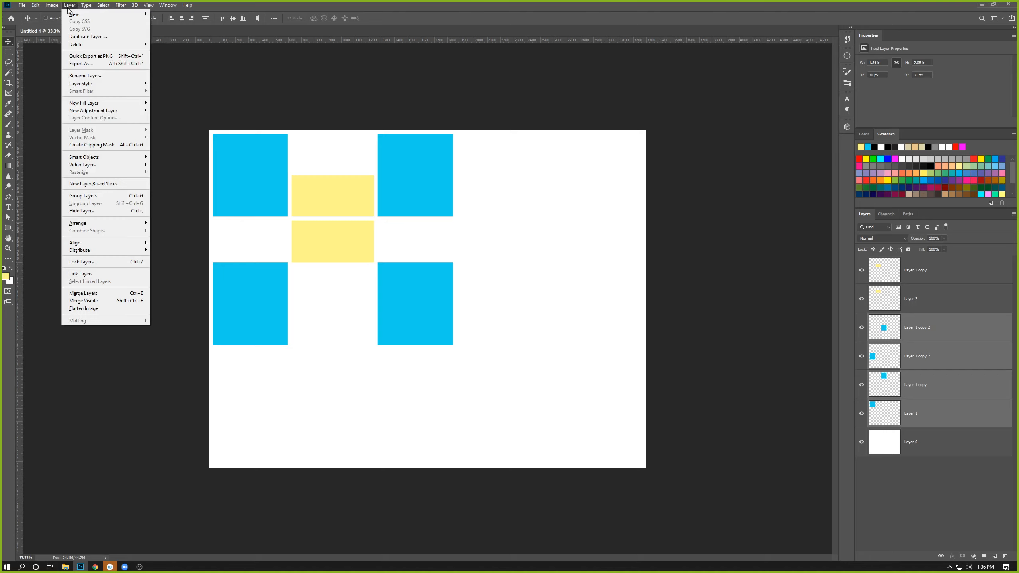
{"action": "mouse_move", "coordinate": [90, 8]}
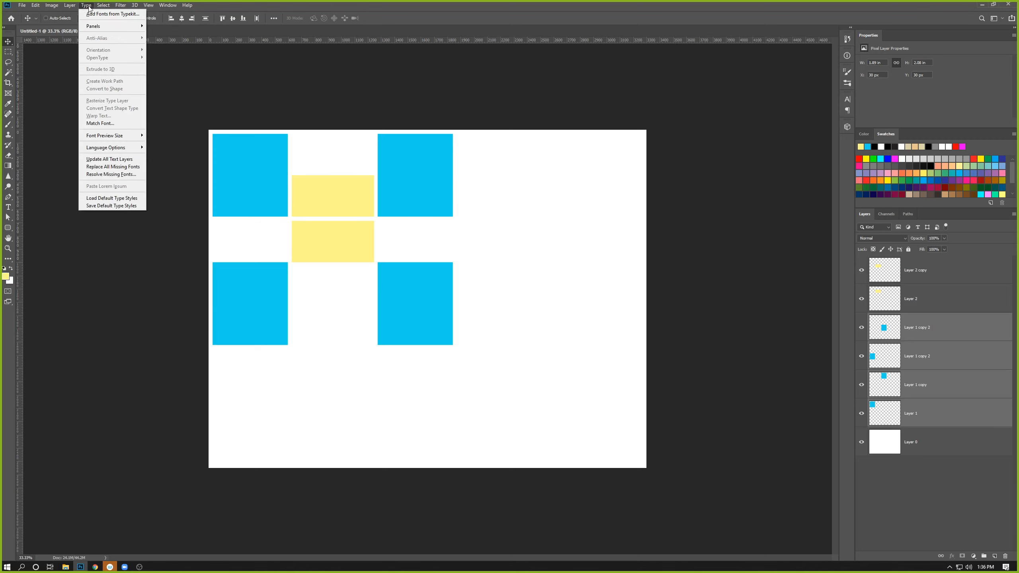
{"action": "key", "text": "Left"}
{"action": "left_click", "coordinate": [1016, 216]}
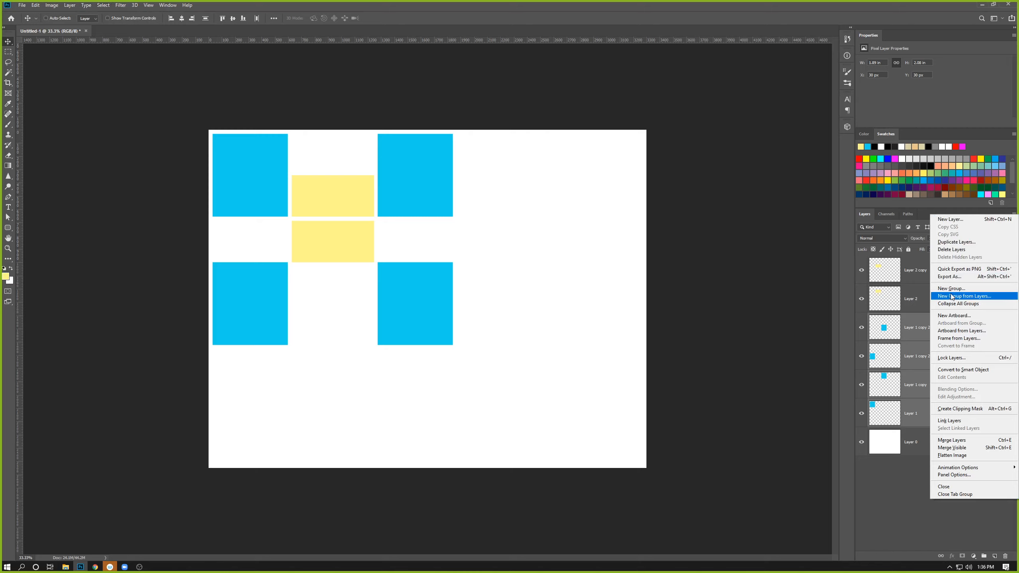
{"action": "left_click", "coordinate": [973, 250]}
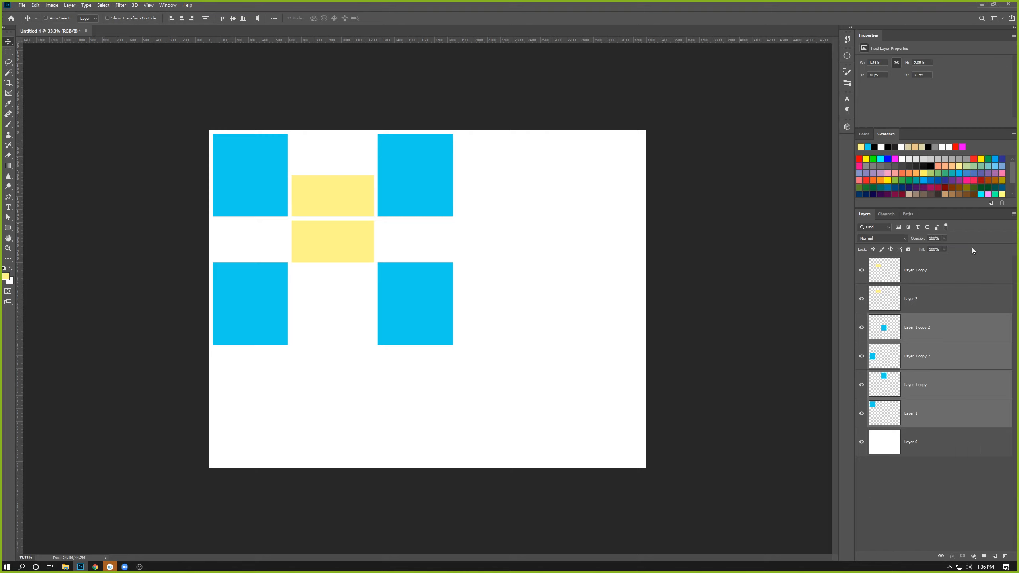
{"action": "left_click", "coordinate": [1014, 216]}
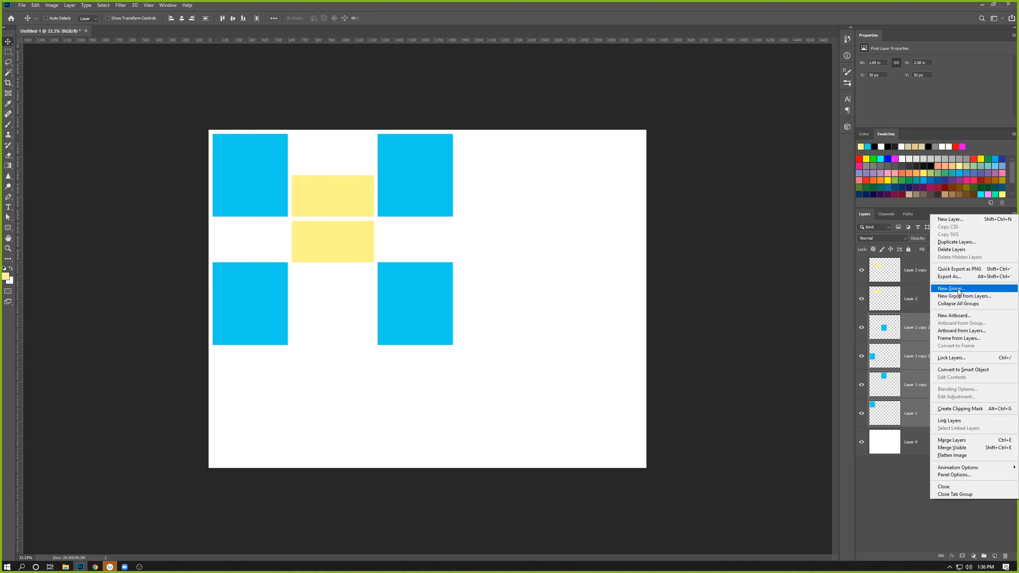
{"action": "left_click", "coordinate": [891, 525]}
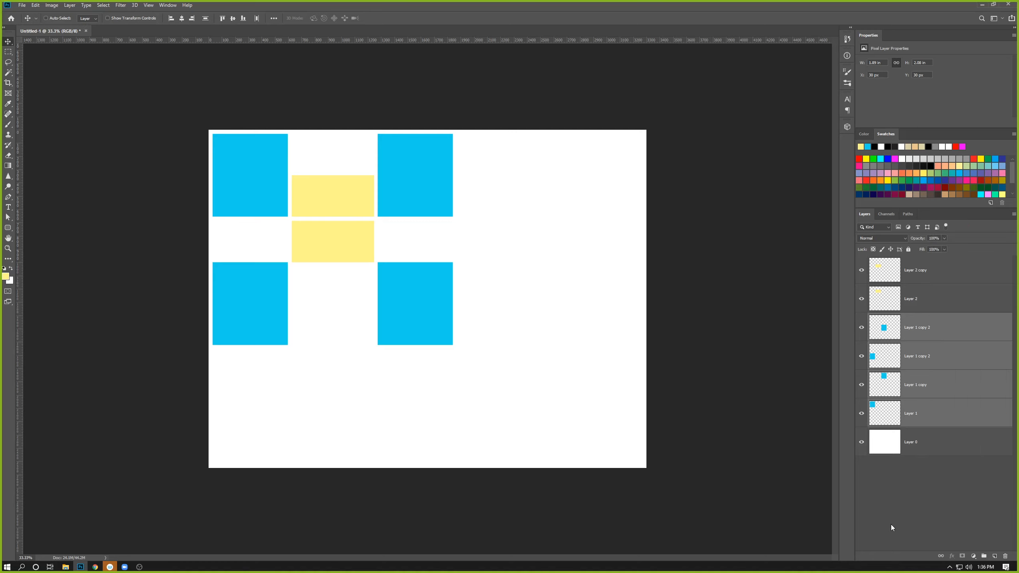
Group the four blue square layers, and expand and collapse the group to check its contents.
{"action": "left_click", "coordinate": [933, 418]}
{"action": "left_click", "coordinate": [931, 327], "text": "shift"}
{"action": "key", "text": "ctrl+g"}
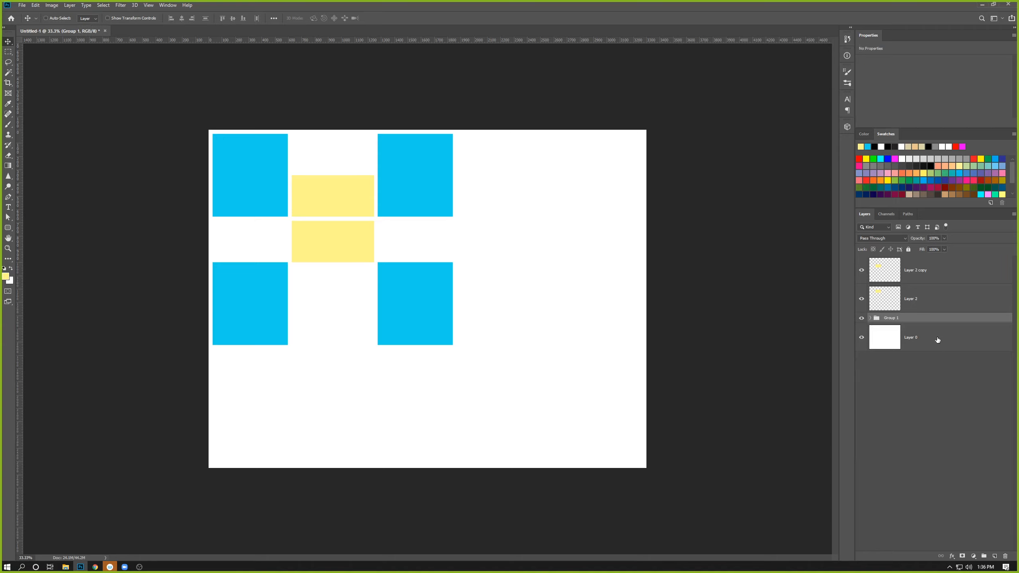
{"action": "left_click", "coordinate": [871, 319]}
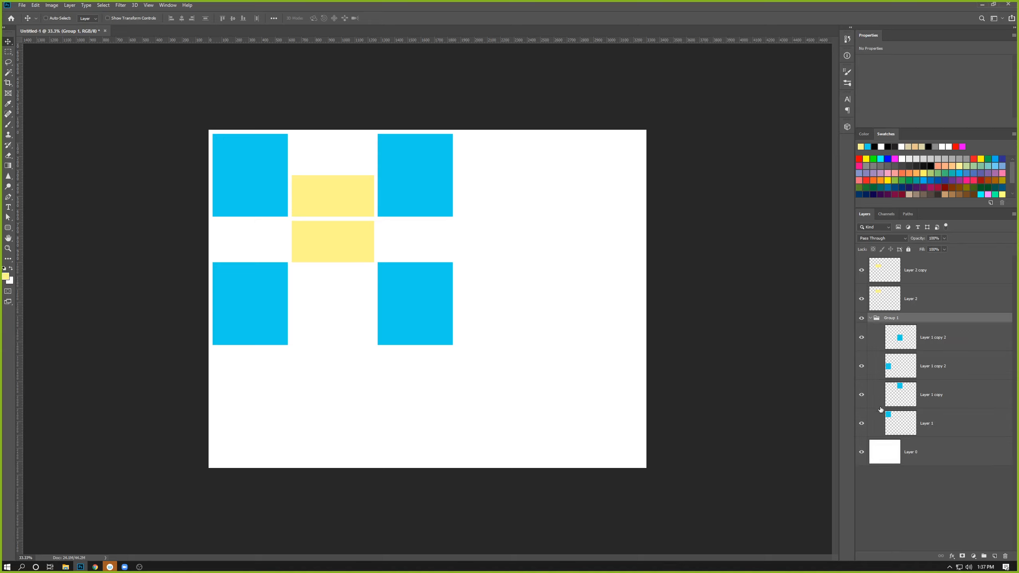
{"action": "left_click", "coordinate": [871, 318]}
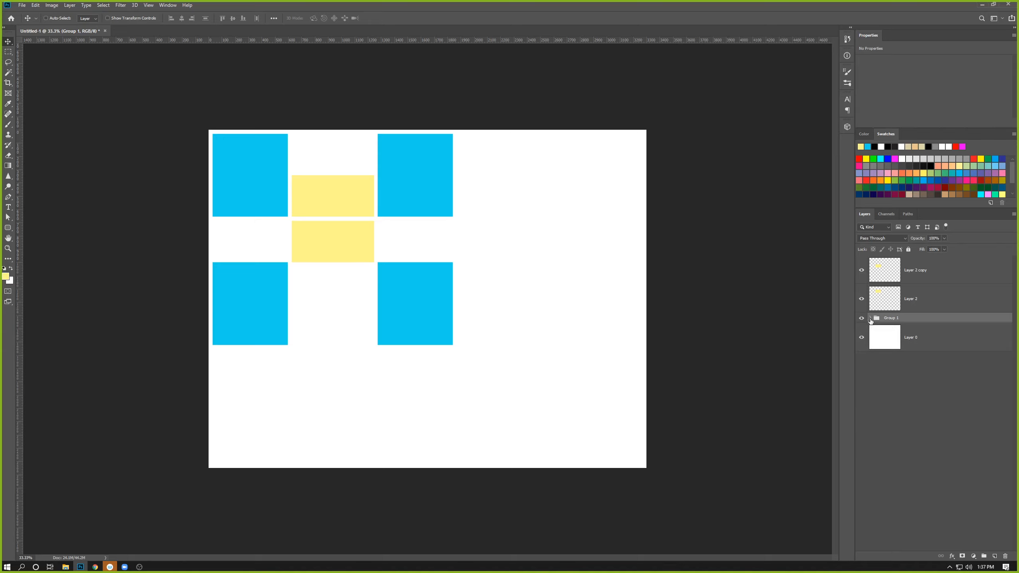
Rename the top blue square layer in the group BluSq and name the group Blue Squares.
{"action": "left_click", "coordinate": [871, 318]}
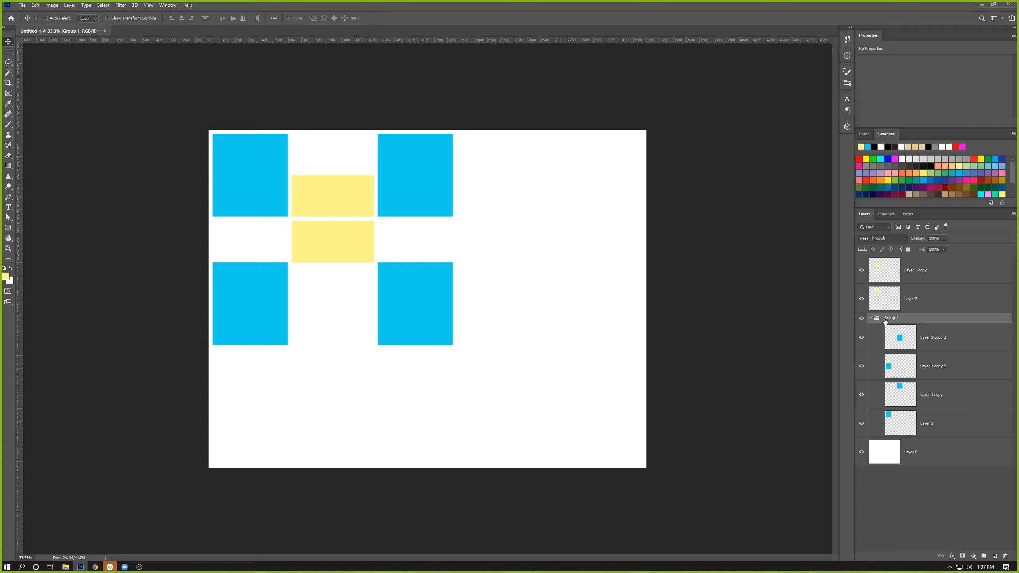
{"action": "double_click", "coordinate": [939, 339]}
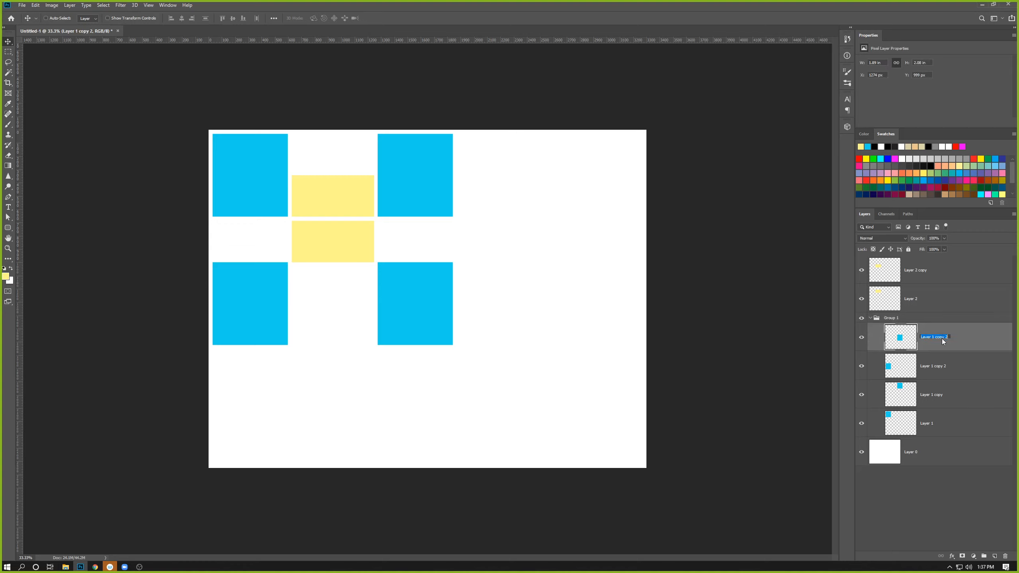
{"action": "type", "text": "BluSq"}
{"action": "key", "text": "Return"}
{"action": "double_click", "coordinate": [894, 318]}
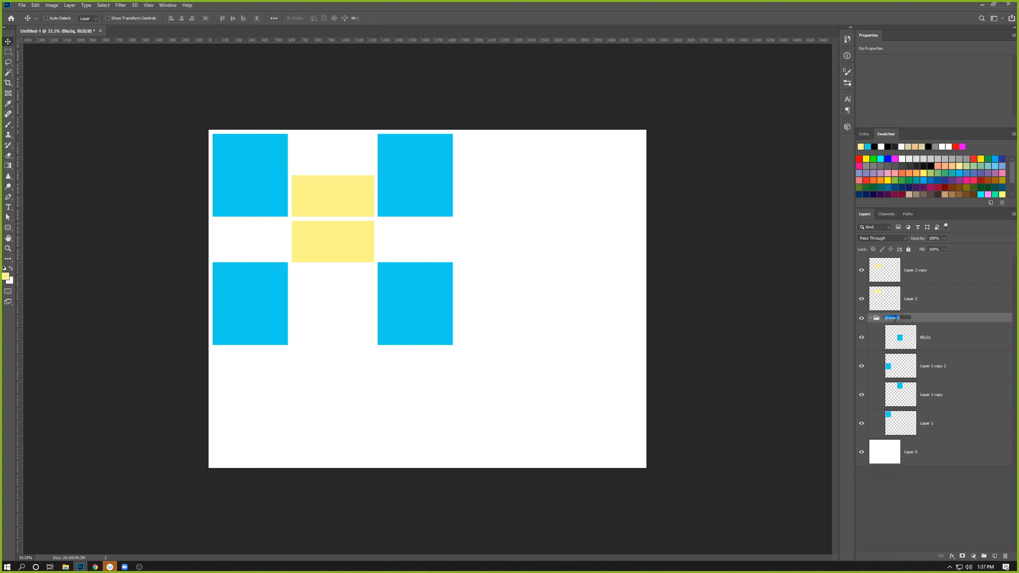
{"action": "type", "text": "Blue Squares"}
{"action": "key", "text": "Return"}
Try moving the whole Blue Squares group straight down the canvas, and undo the move.
{"action": "left_click_drag", "start_coordinate": [404, 202], "coordinate": [405, 262]}
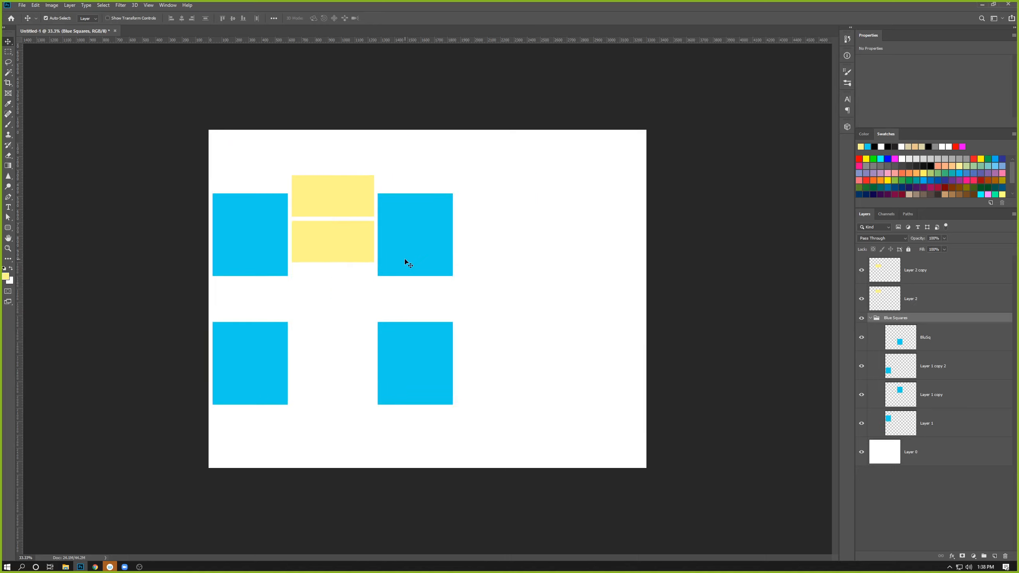
{"action": "key", "text": "ctrl+z"}
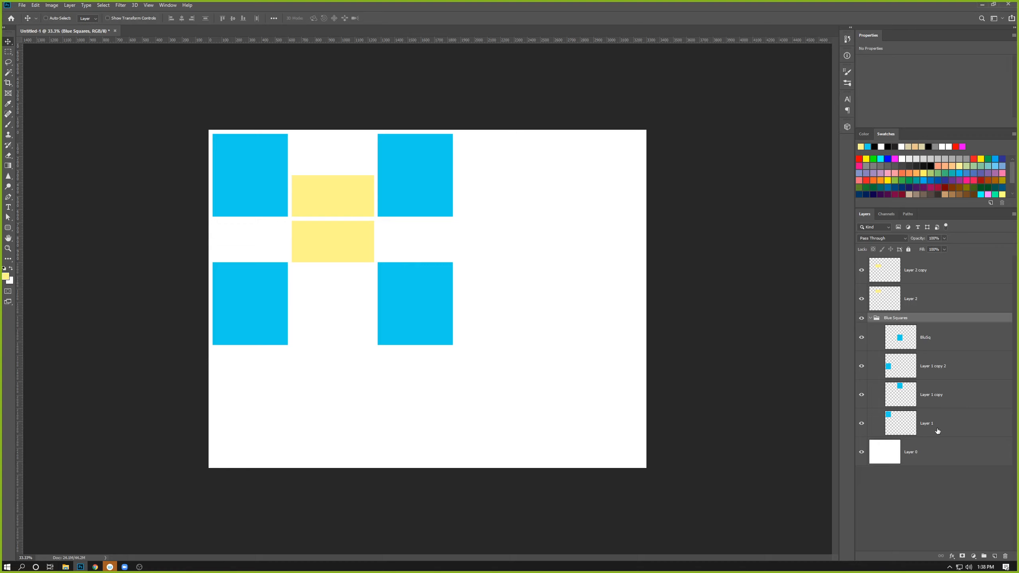
Group the two yellow rectangle layers, expand the group and name it Yellow Squares.
{"action": "left_click", "coordinate": [925, 303]}
{"action": "left_click", "coordinate": [915, 276]}
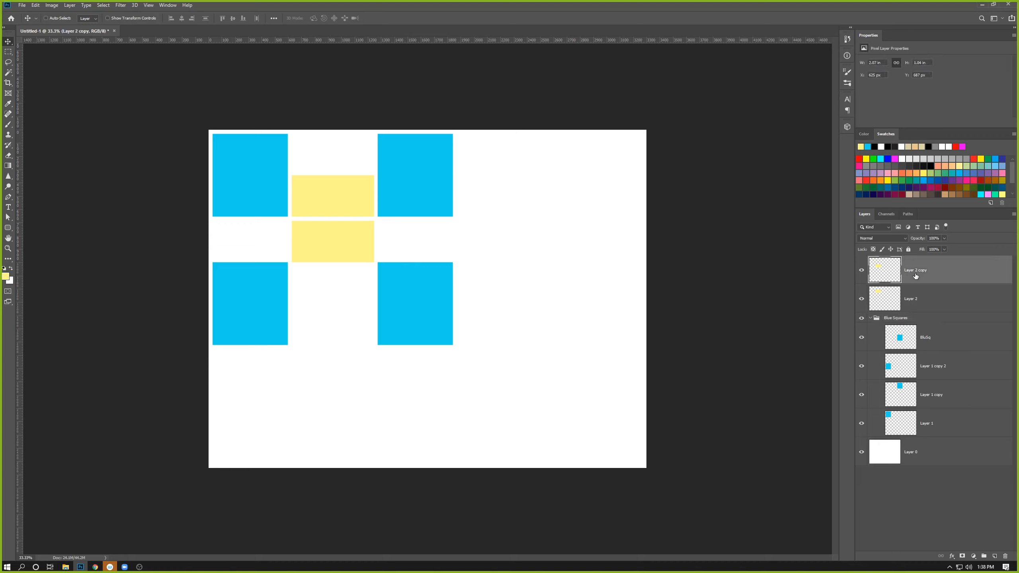
{"action": "left_click", "coordinate": [922, 298], "text": "shift"}
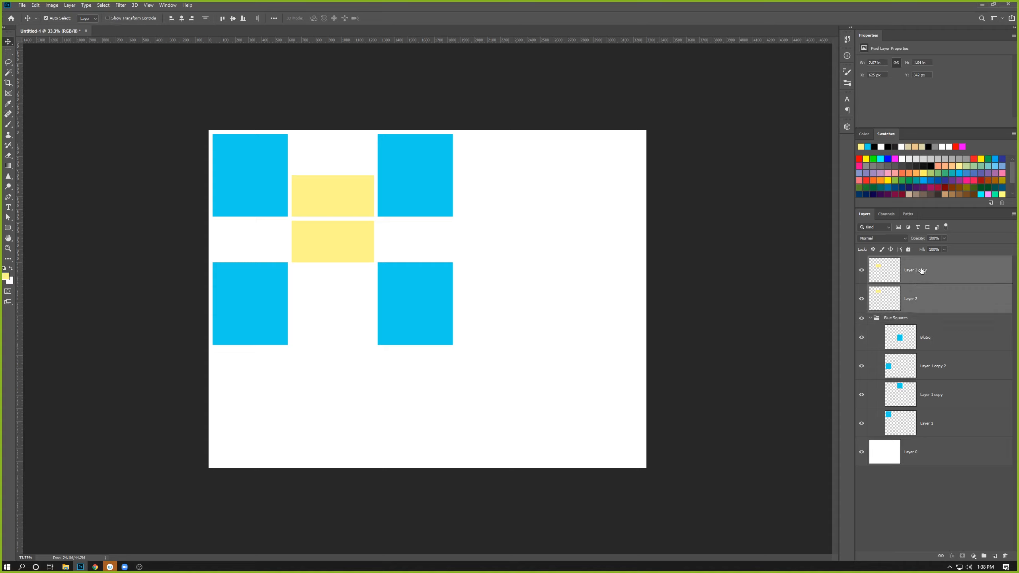
{"action": "key", "text": "ctrl+g"}
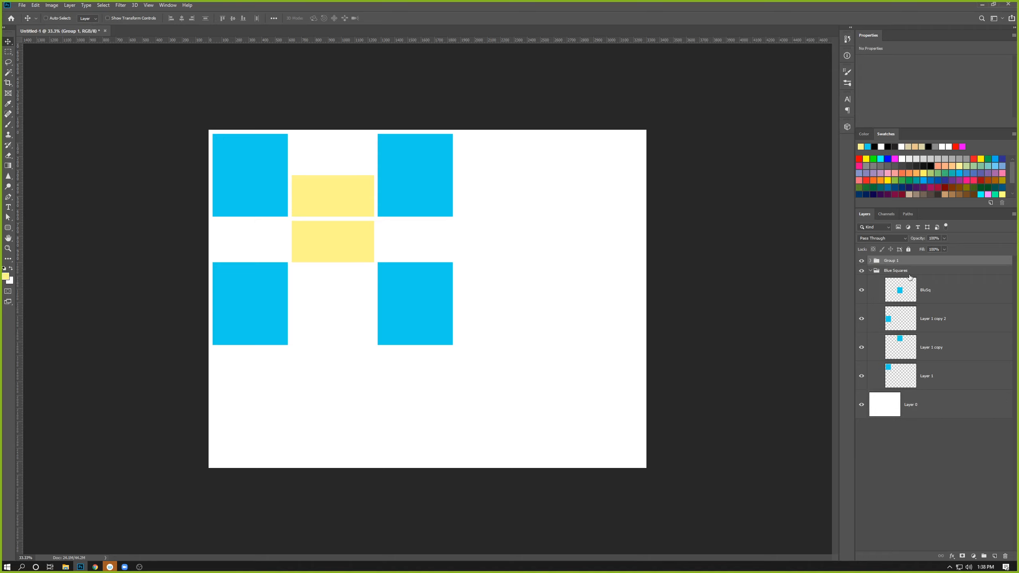
{"action": "left_click", "coordinate": [869, 262]}
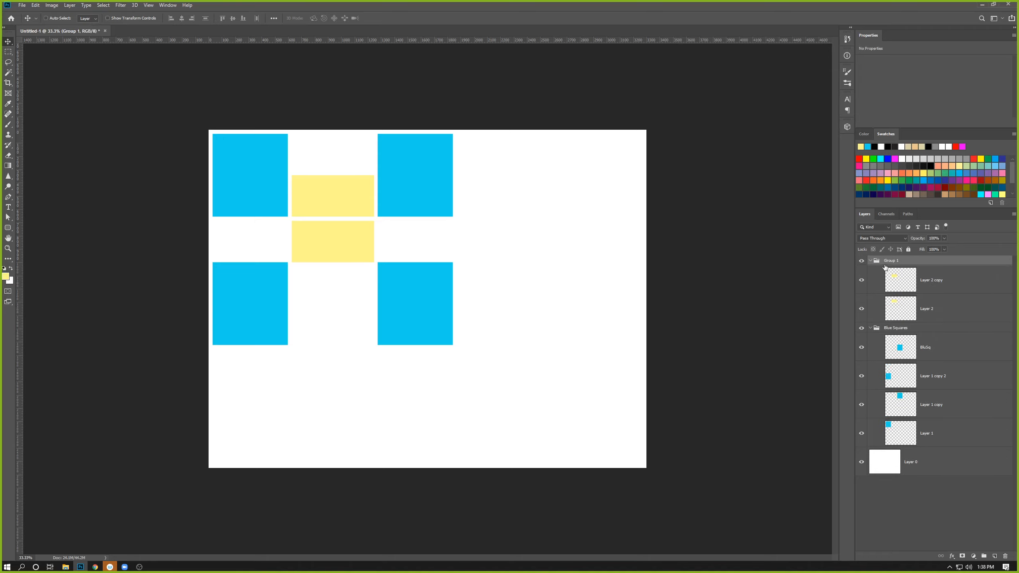
{"action": "double_click", "coordinate": [889, 260]}
{"action": "type", "text": "Yellow Squares"}
{"action": "key", "text": "Return"}
Create a new normal layer with the default name and place it outside the Yellow Squares group at the top of the layer stack.
{"action": "left_click", "coordinate": [921, 535]}
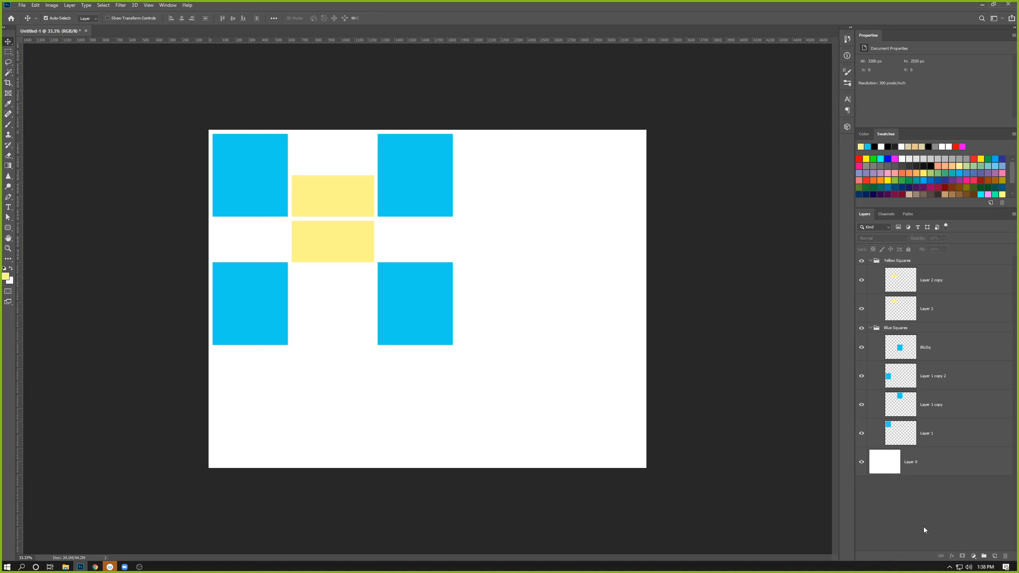
{"action": "key", "text": "ctrl+shift+n"}
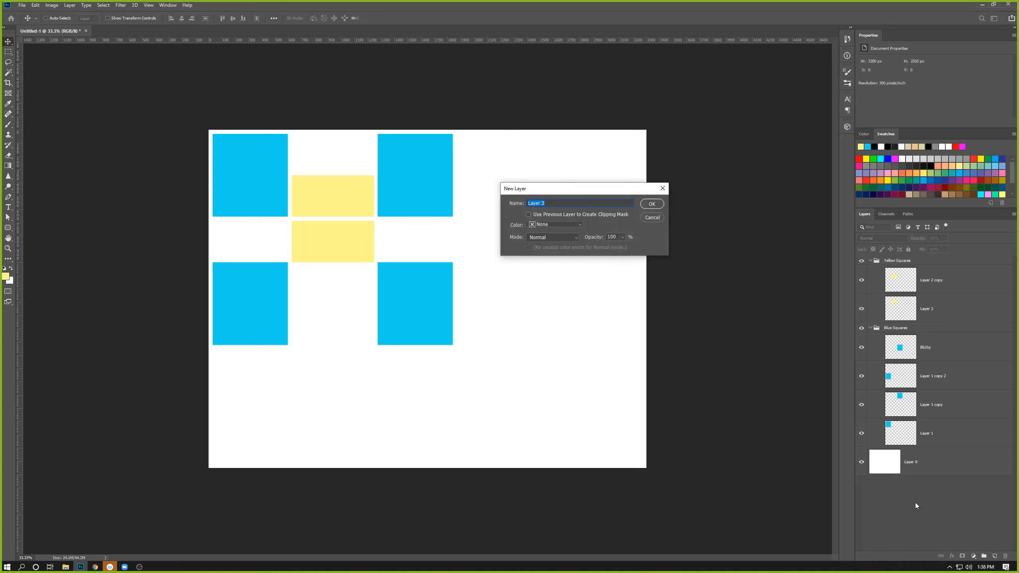
{"action": "key", "text": "Return"}
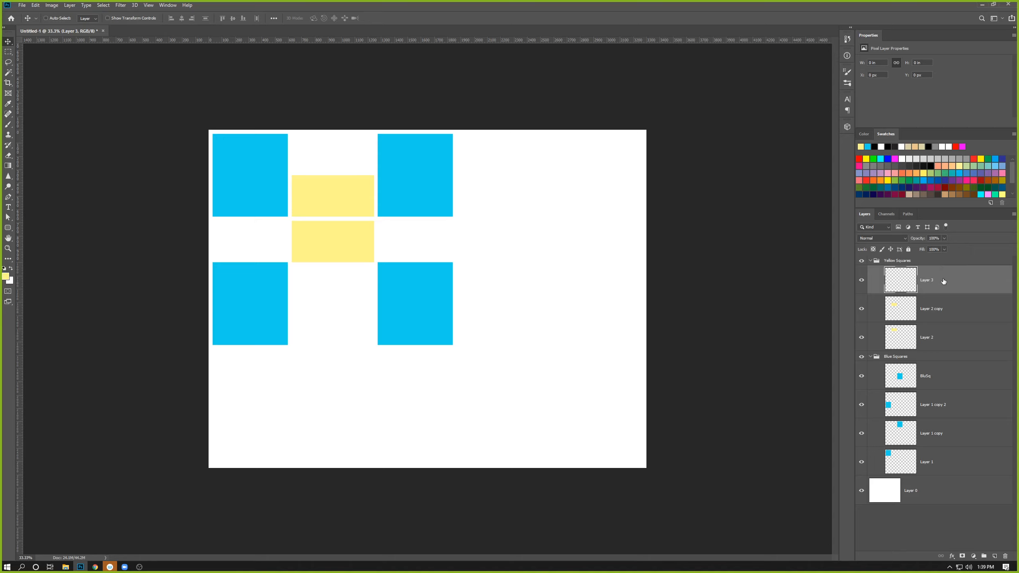
{"action": "left_click_drag", "start_coordinate": [944, 281], "coordinate": [936, 261]}
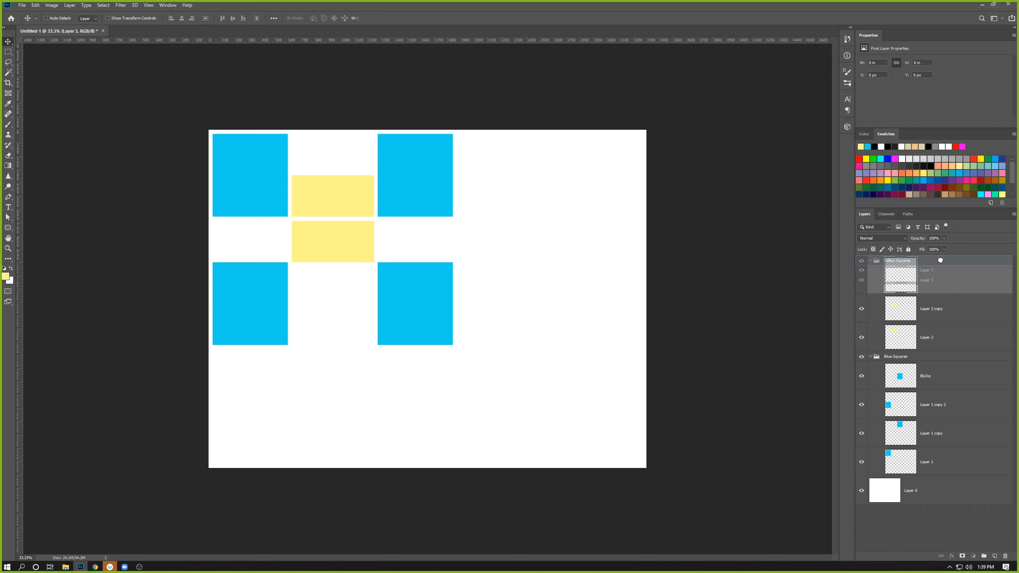
{"action": "left_click_drag", "start_coordinate": [940, 261], "coordinate": [942, 255]}
{"action": "left_click_drag", "start_coordinate": [942, 256], "coordinate": [943, 258]}
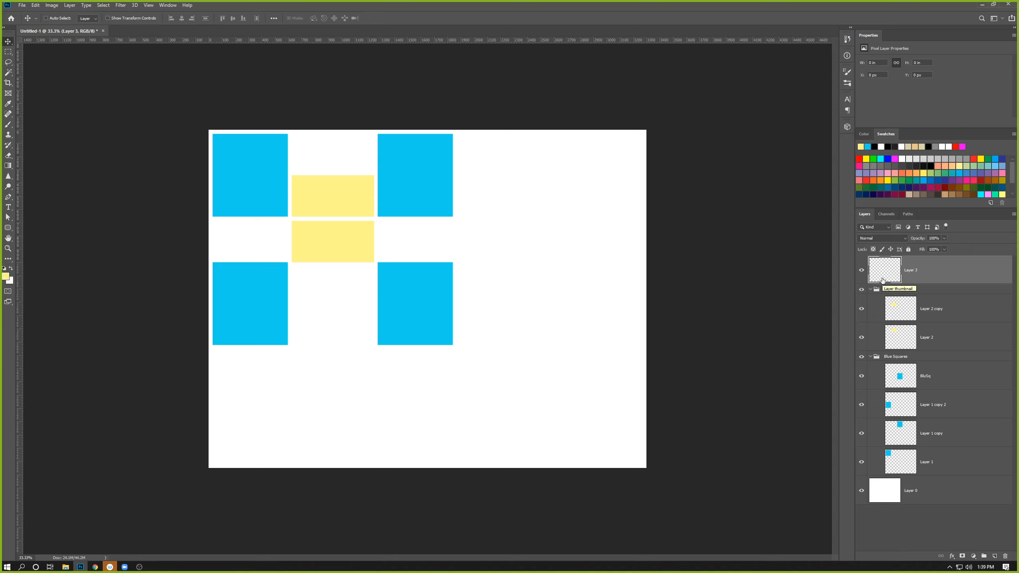
{"action": "left_click_drag", "start_coordinate": [940, 267], "coordinate": [889, 290]}
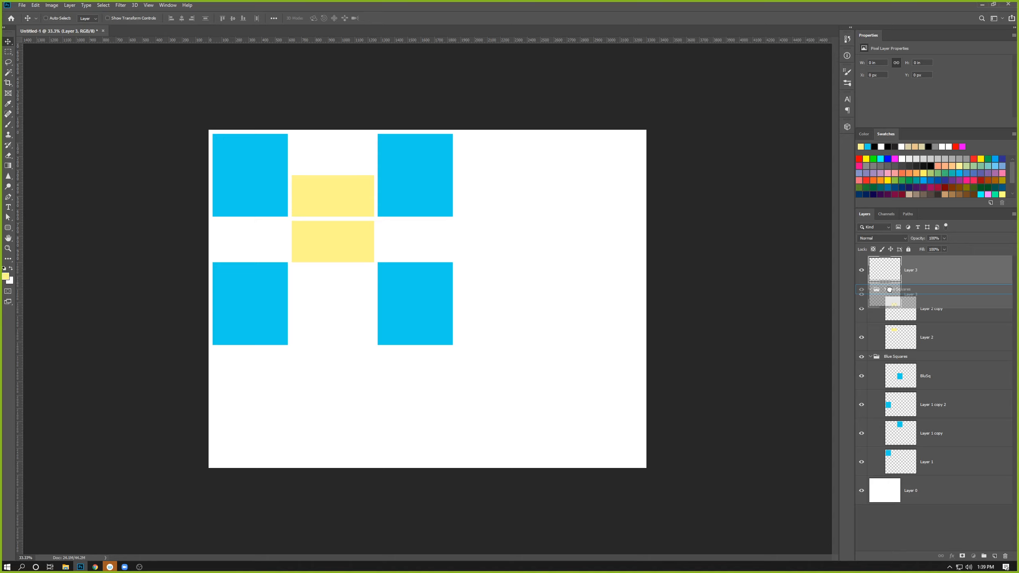
{"action": "left_click_drag", "start_coordinate": [889, 289], "coordinate": [932, 273]}
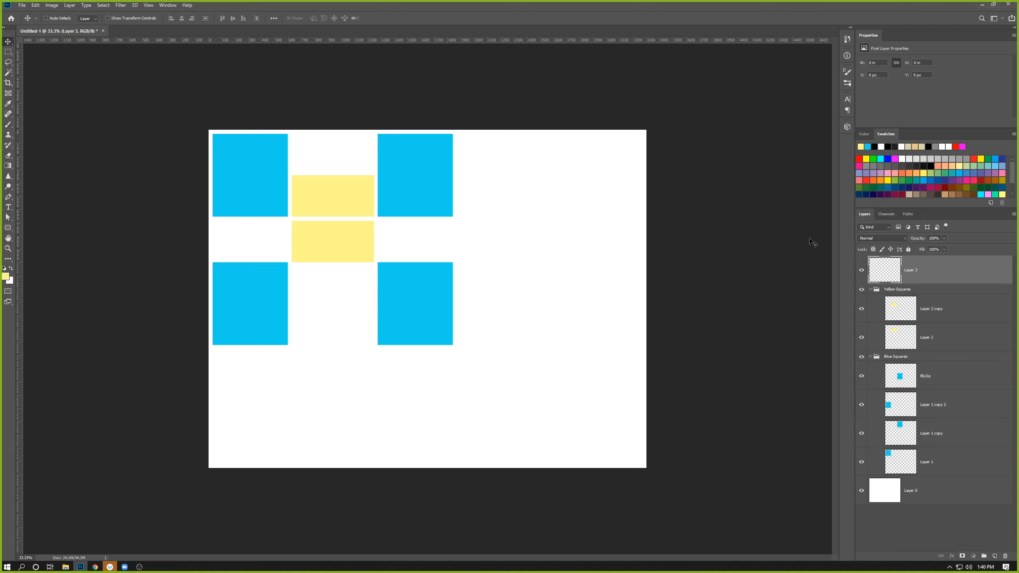
Set the foreground colour to a light orange with a hue of 30°.
{"action": "key", "text": "i"}
{"action": "left_click", "coordinate": [4, 278]}
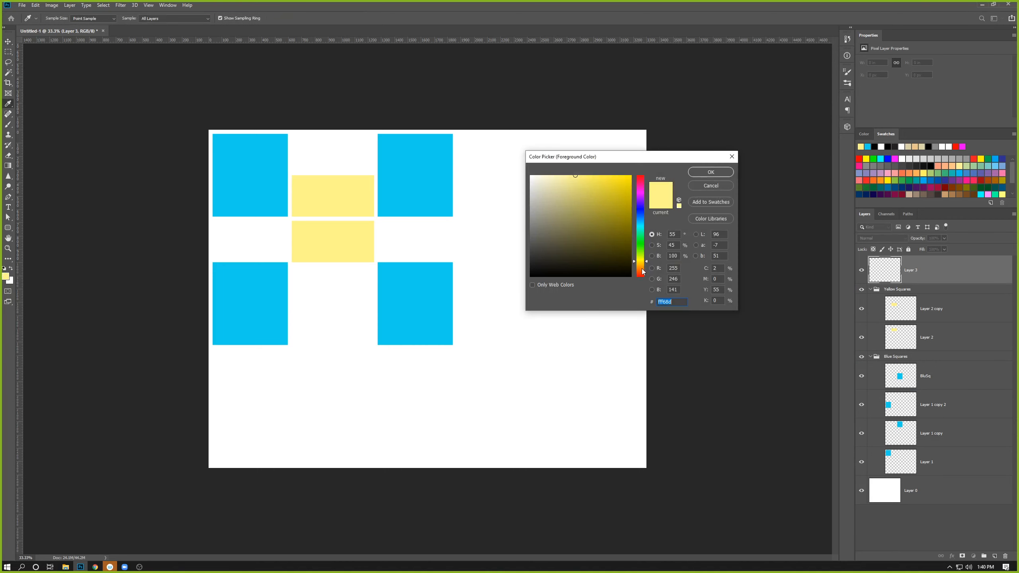
{"action": "left_click", "coordinate": [642, 268]}
{"action": "left_click", "coordinate": [593, 175]}
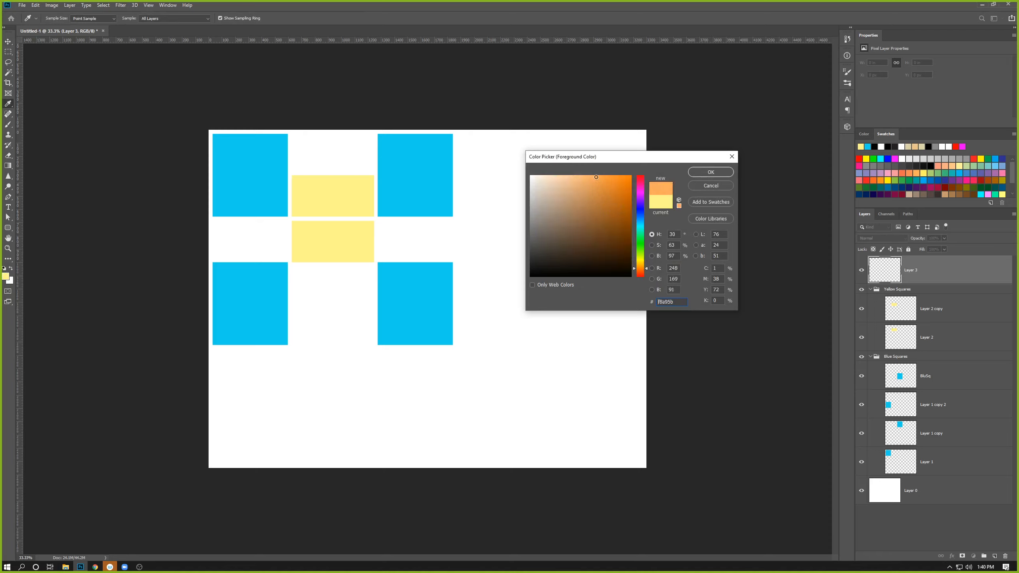
{"action": "left_click_drag", "start_coordinate": [594, 167], "coordinate": [591, 169]}
{"action": "left_click", "coordinate": [710, 173]}
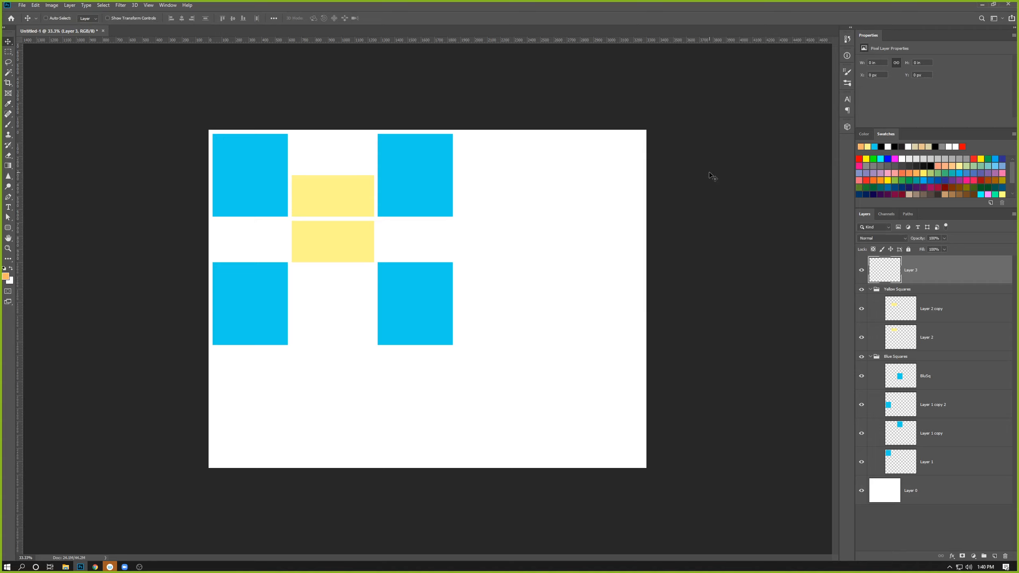
Fill a square selection of about 0.93 in with the foreground colour above the yellow rectangles on the new layer, and deselect.
{"action": "key", "text": "m"}
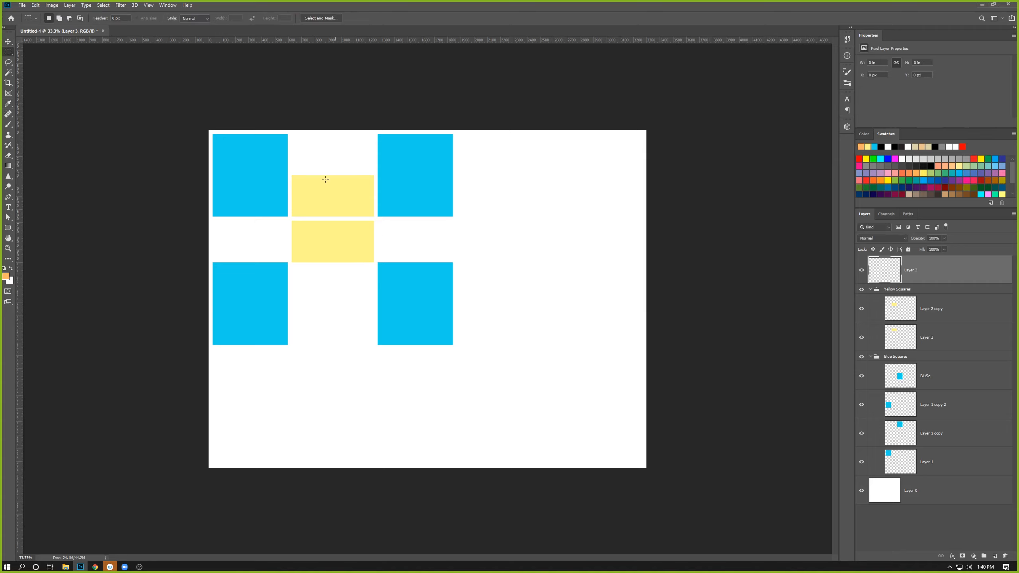
{"action": "left_click_drag", "start_coordinate": [296, 139], "coordinate": [329, 174]}
{"action": "key", "text": "shift+F5"}
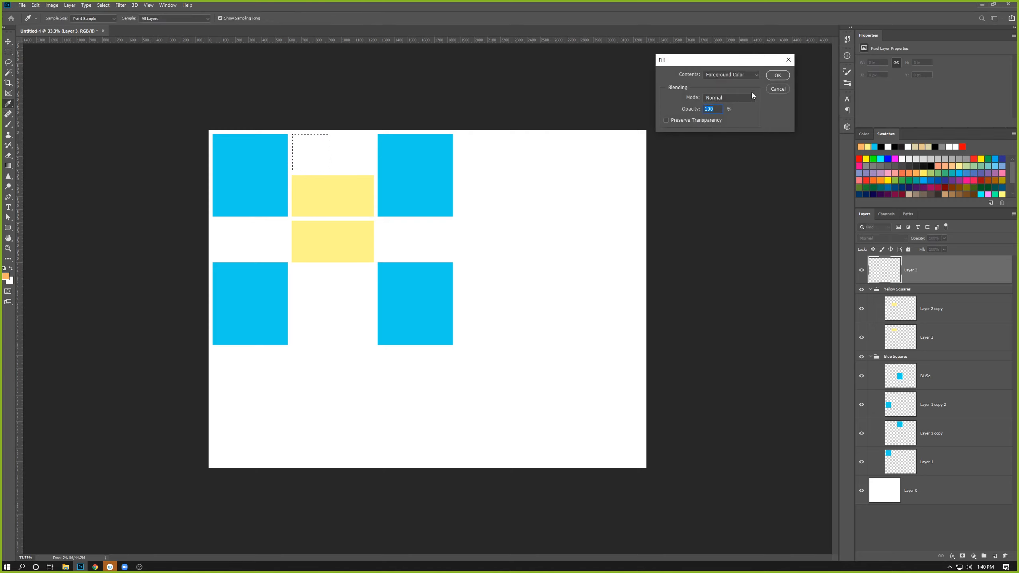
{"action": "left_click", "coordinate": [778, 76]}
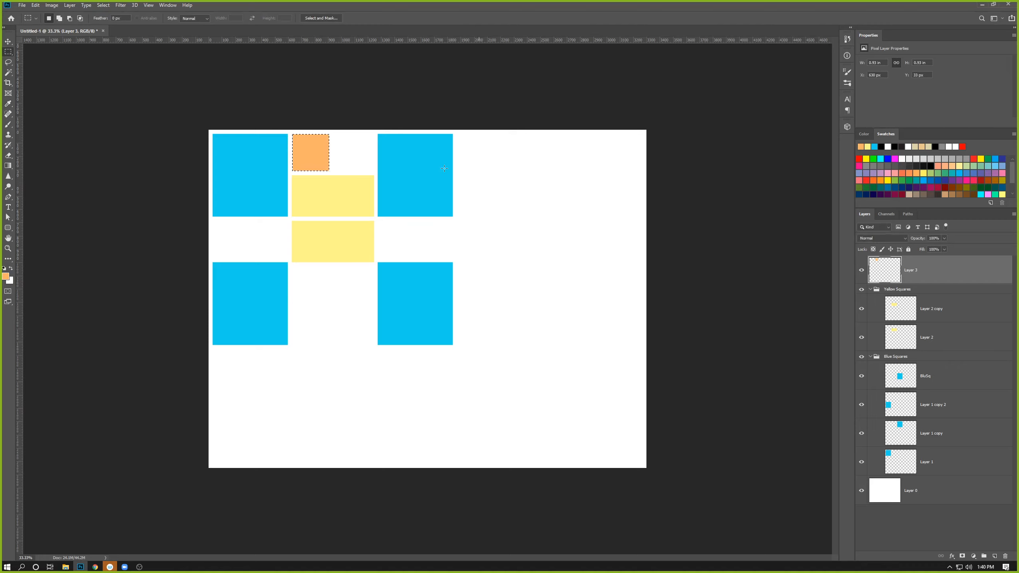
{"action": "left_click", "coordinate": [292, 158]}
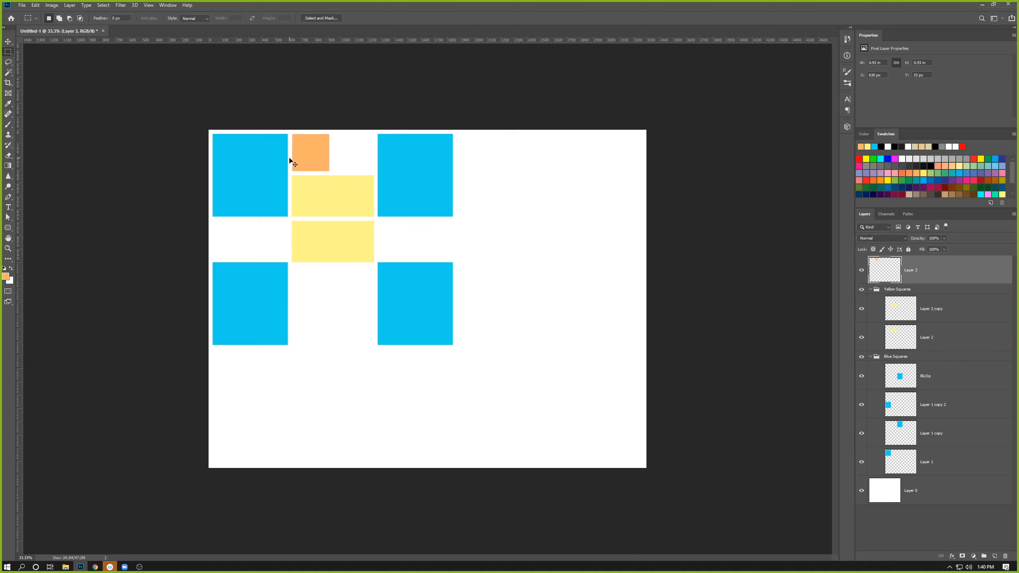
Nudge the orange square down to Y 36 px.
{"action": "left_click", "coordinate": [8, 41]}
{"action": "key", "text": "Down"}
{"action": "key", "text": "Down"}
{"action": "key", "text": "Down"}
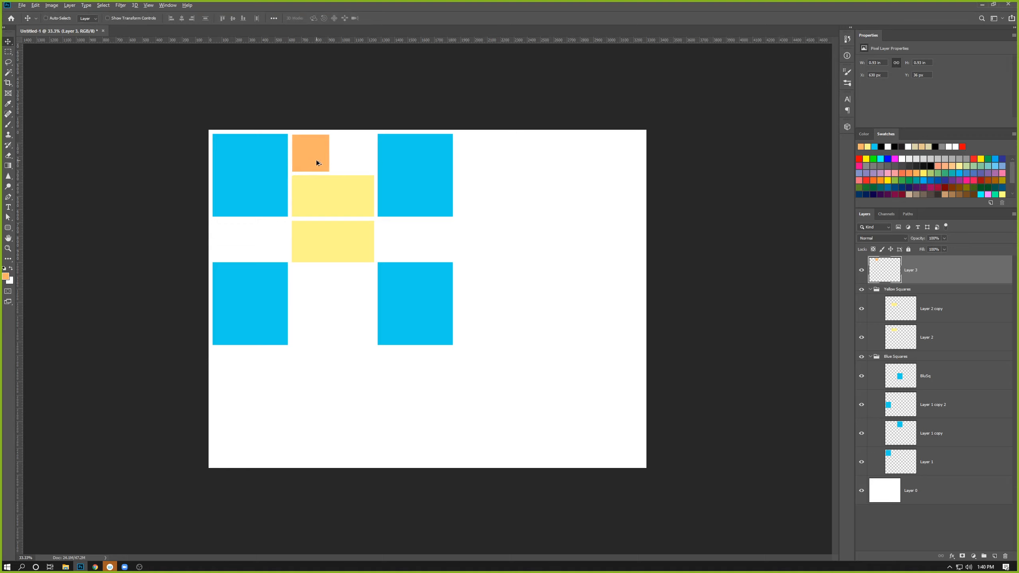
Duplicate the orange square straight to the right and nudge the copy to about X 961 px.
{"action": "left_click_drag", "start_coordinate": [317, 162], "coordinate": [360, 167]}
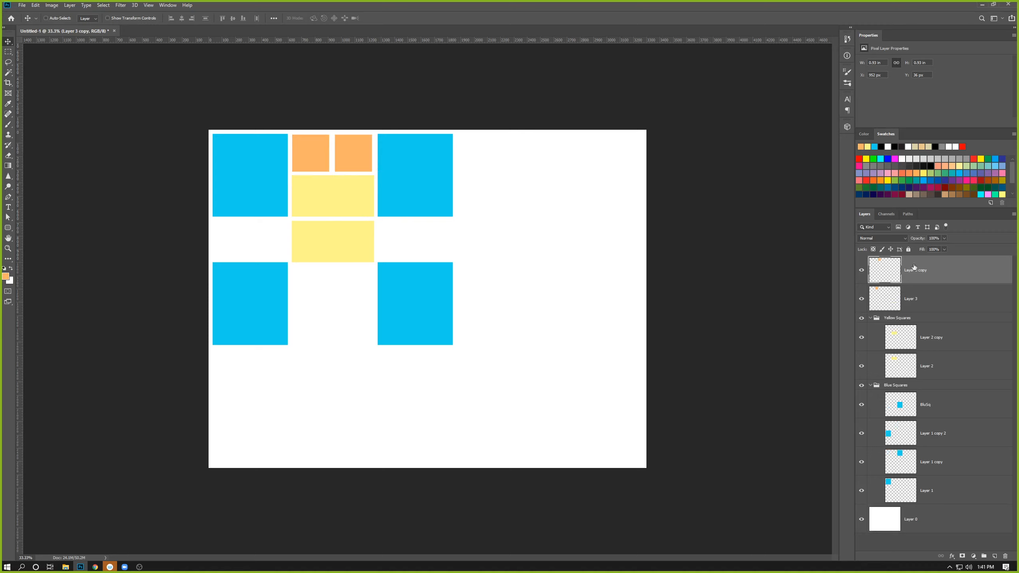
{"action": "key", "text": "Right"}
{"action": "key", "text": "Right"}
{"action": "key", "text": "Right"}
{"action": "key", "text": "Right"}
{"action": "key", "text": "Right"}
{"action": "key", "text": "Right"}
{"action": "key", "text": "Right"}
{"action": "key", "text": "Right"}
{"action": "key", "text": "Right"}
Fine-tune the duplicate orange square's horizontal position against the right edge of the yellow rectangle below it.
{"action": "left_click", "coordinate": [927, 367]}
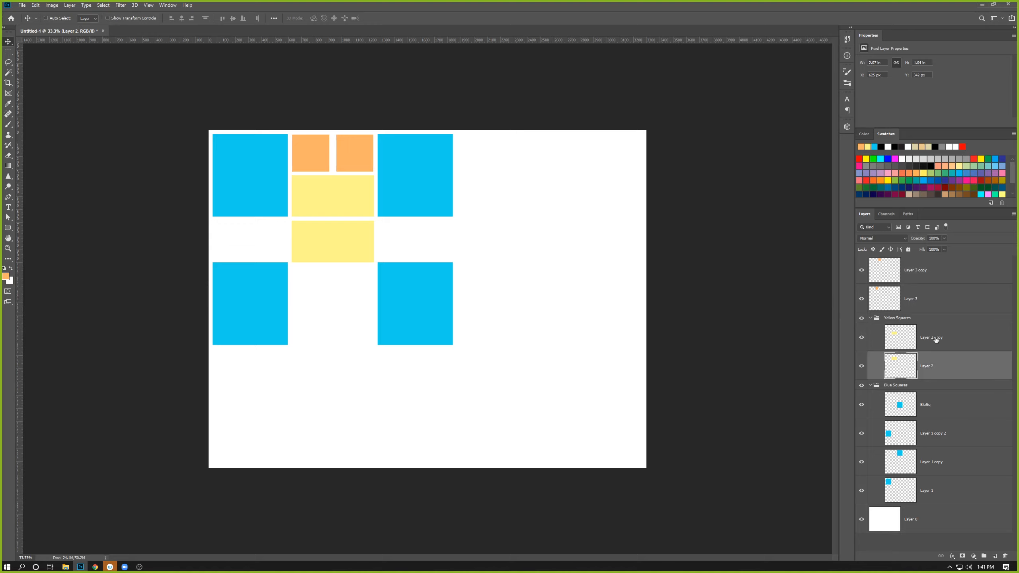
{"action": "left_click", "coordinate": [924, 273]}
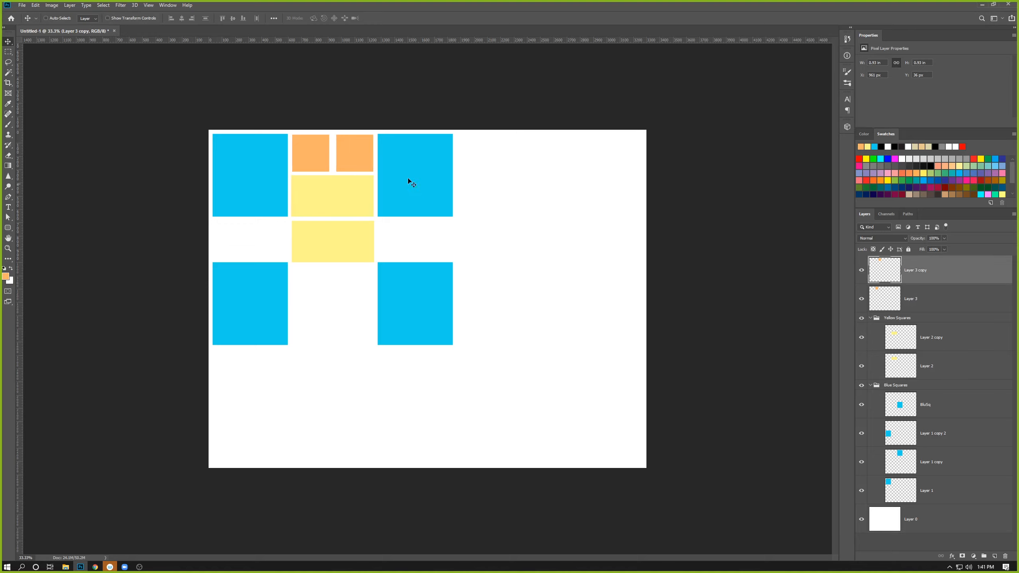
{"action": "left_click_drag", "start_coordinate": [363, 157], "coordinate": [362, 158]}
{"action": "key", "text": "Right"}
{"action": "key", "text": "Right"}
{"action": "key", "text": "Right"}
Nudge the lower yellow rectangle down to about Y 699 px.
{"action": "left_click", "coordinate": [934, 337]}
{"action": "key", "text": "Down"}
{"action": "key", "text": "Down"}
{"action": "key", "text": "Down"}
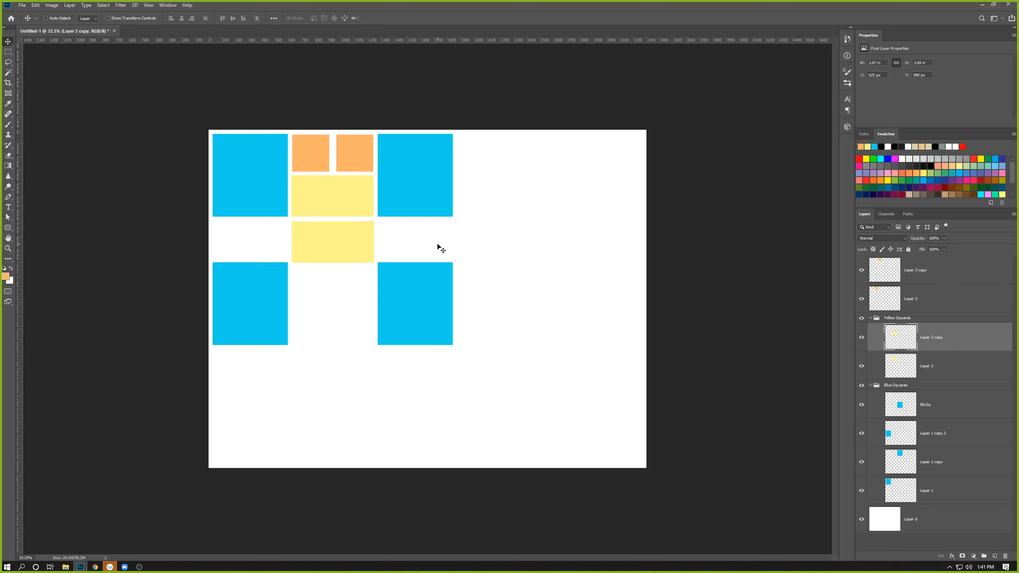
Nudge the upper yellow rectangle down to about Y 357 px to widen its gap below the orange squares.
{"action": "left_click", "coordinate": [938, 367]}
{"action": "key", "text": "Down"}
{"action": "key", "text": "Down"}
{"action": "key", "text": "Down"}
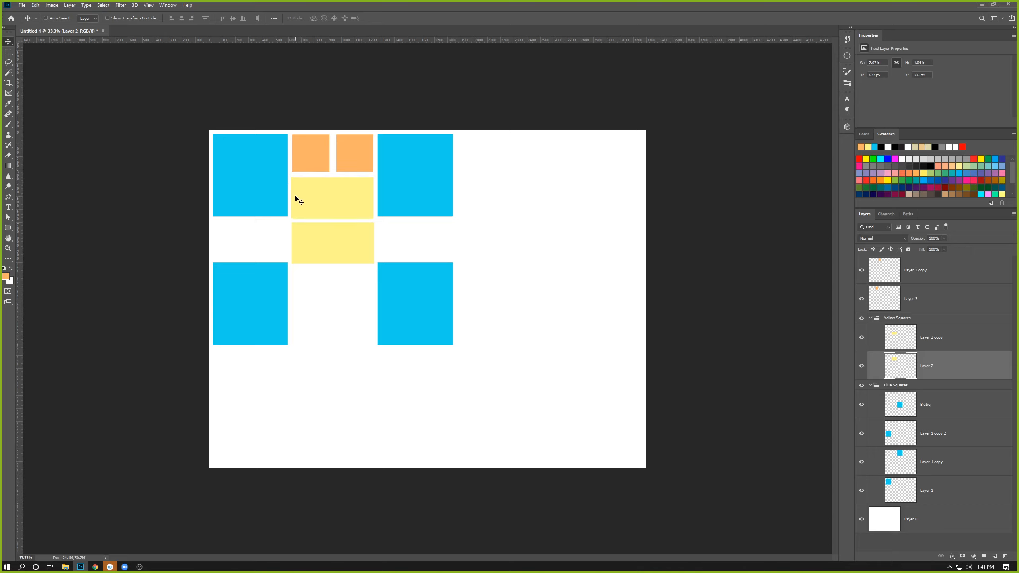
{"action": "key", "text": "Up"}
{"action": "key", "text": "Up"}
{"action": "key", "text": "Up"}
Delete the layer of the lower yellow rectangle.
{"action": "left_click", "coordinate": [932, 337]}
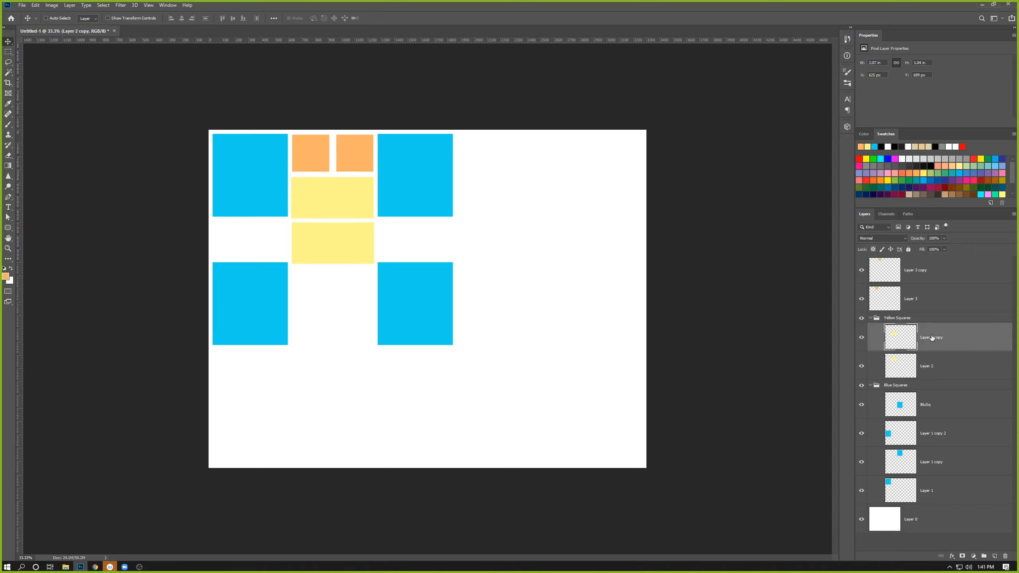
{"action": "key", "text": "Delete"}
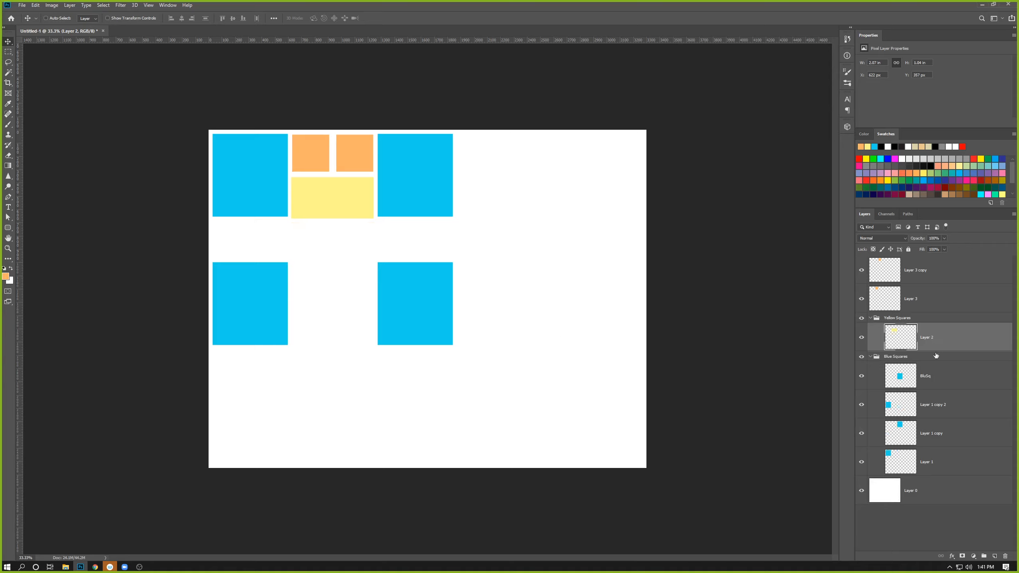
Toggle the BluSq layer's visibility repeatedly to identify its square, and delete that layer.
{"action": "left_click", "coordinate": [943, 380]}
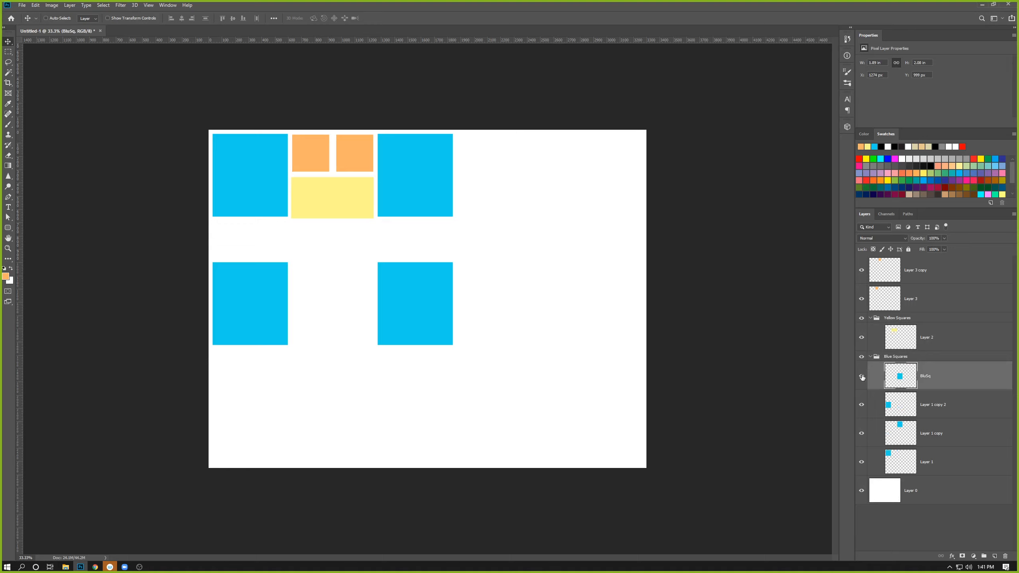
{"action": "left_click", "coordinate": [861, 377]}
{"action": "left_click", "coordinate": [862, 377]}
{"action": "left_click", "coordinate": [862, 377]}
{"action": "left_click", "coordinate": [862, 377]}
{"action": "left_click", "coordinate": [861, 377]}
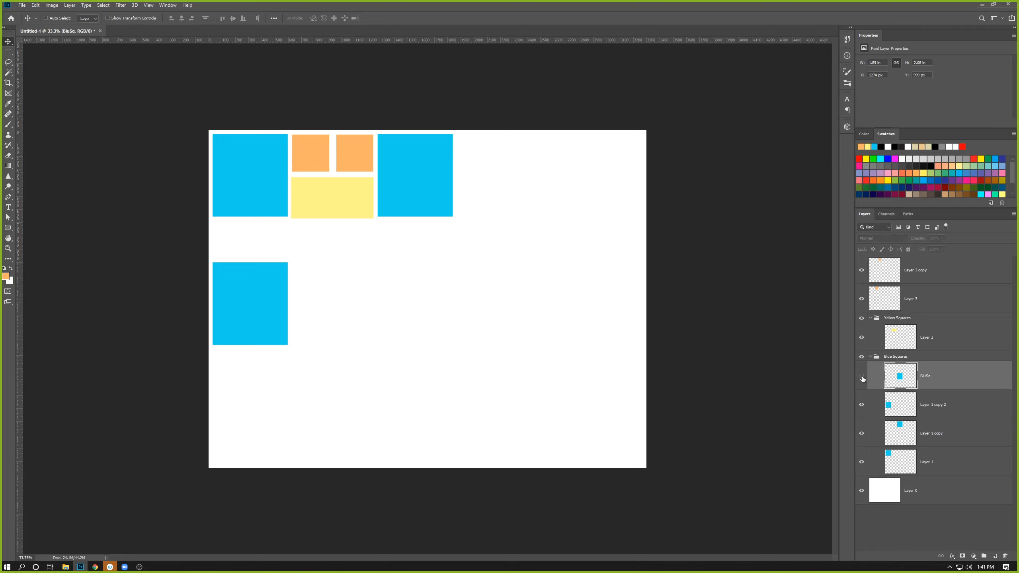
{"action": "left_click", "coordinate": [862, 377]}
{"action": "left_click", "coordinate": [862, 377]}
{"action": "left_click", "coordinate": [861, 377]}
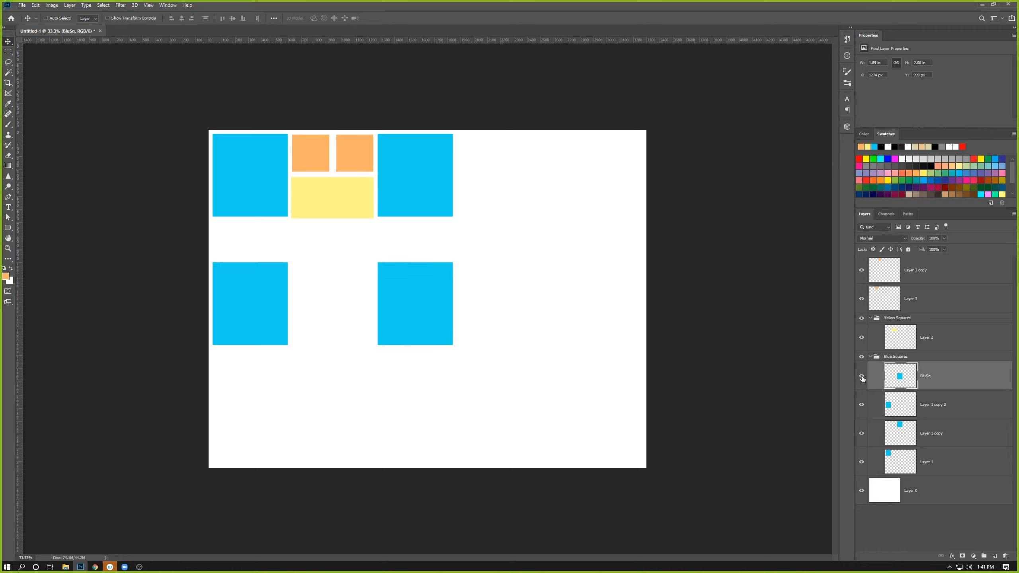
{"action": "left_click", "coordinate": [861, 377]}
{"action": "left_click", "coordinate": [861, 377]}
{"action": "left_click", "coordinate": [861, 377]}
{"action": "left_click", "coordinate": [861, 377]}
{"action": "key", "text": "Delete"}
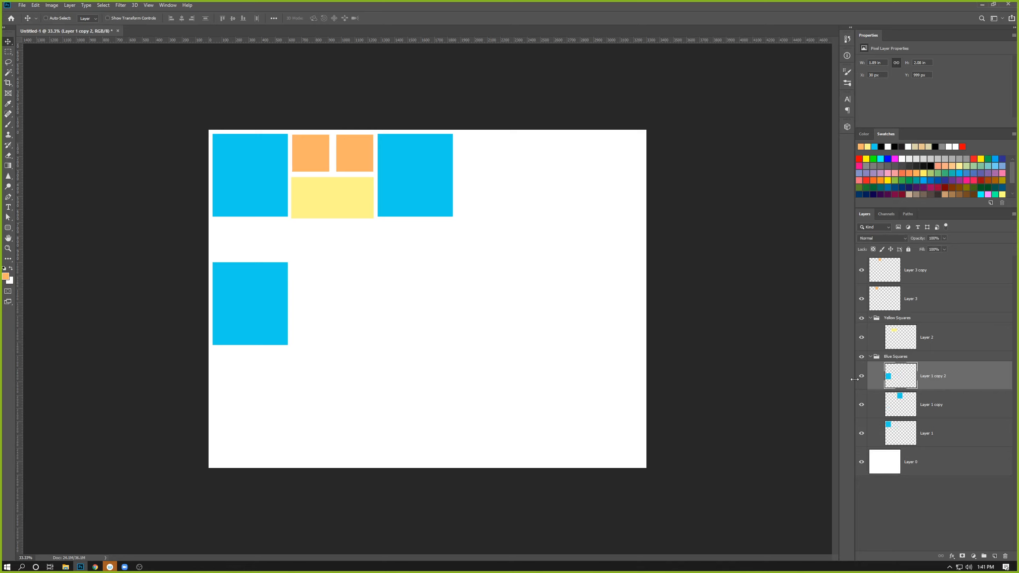
Toggle the Layer 1 copy 2 layer's visibility to identify its blue square, and delete that layer.
{"action": "left_click", "coordinate": [861, 377]}
{"action": "left_click", "coordinate": [861, 377]}
{"action": "key", "text": "Delete"}
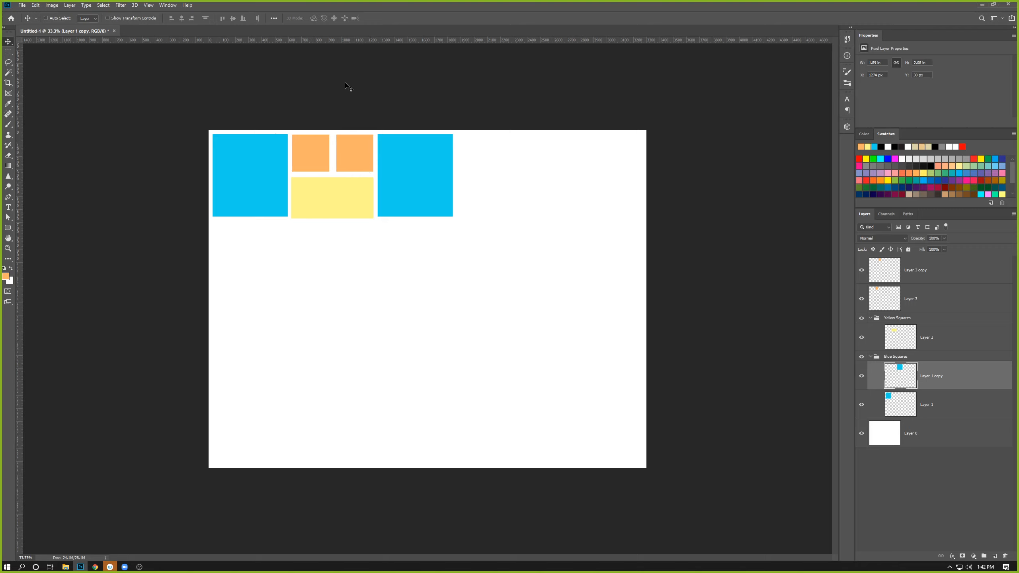
Nudge both orange squares up together to Y 31 px, level with the top edges of the blue squares.
{"action": "key", "text": "ctrl"}
{"action": "key", "text": "ctrl+plus"}
{"action": "key", "text": "ctrl+plus"}
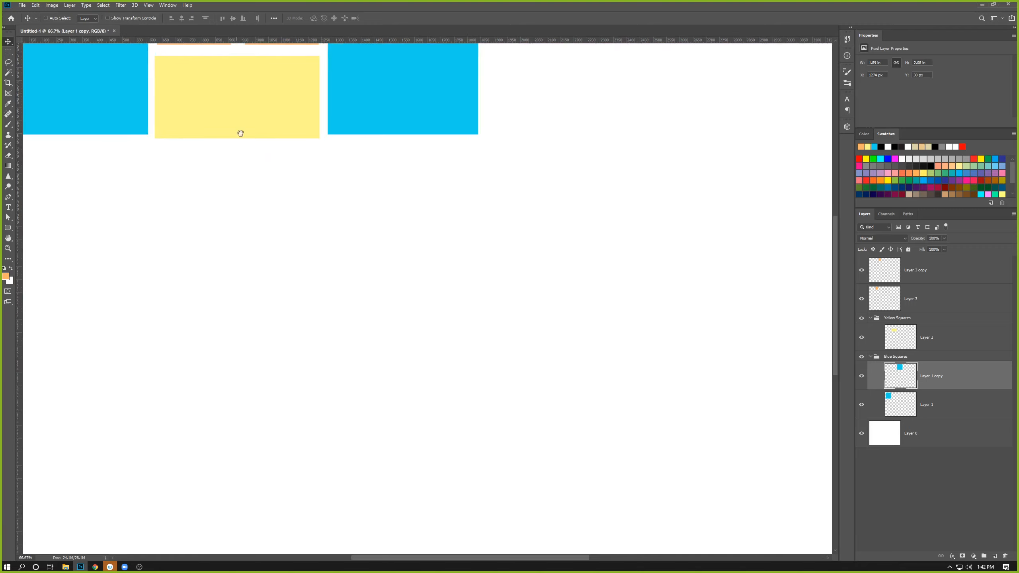
{"action": "left_click_drag", "start_coordinate": [239, 133], "coordinate": [401, 335]}
{"action": "key", "text": "ctrl+plus"}
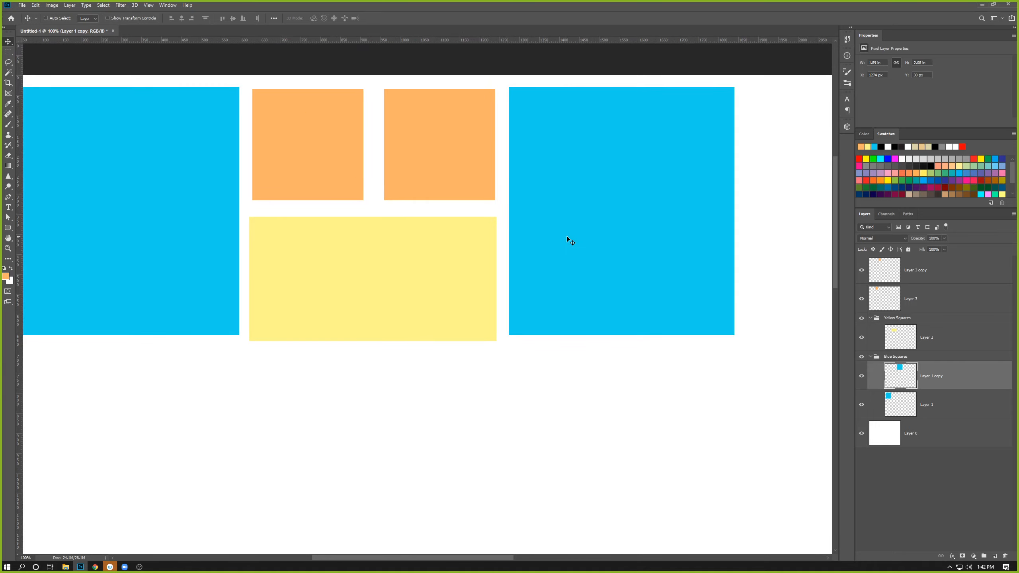
{"action": "left_click", "coordinate": [913, 296]}
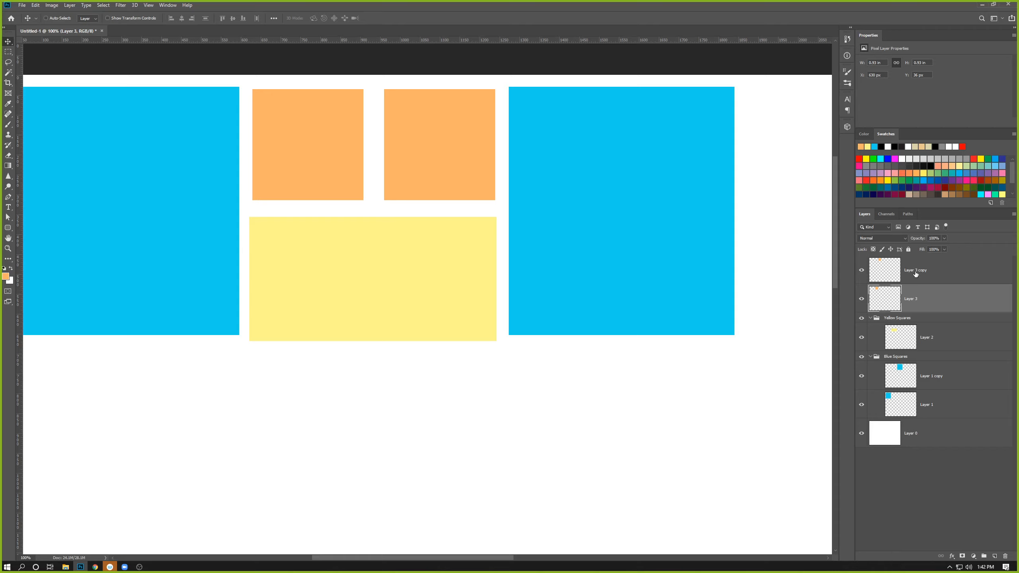
{"action": "left_click", "coordinate": [929, 281], "text": "shift"}
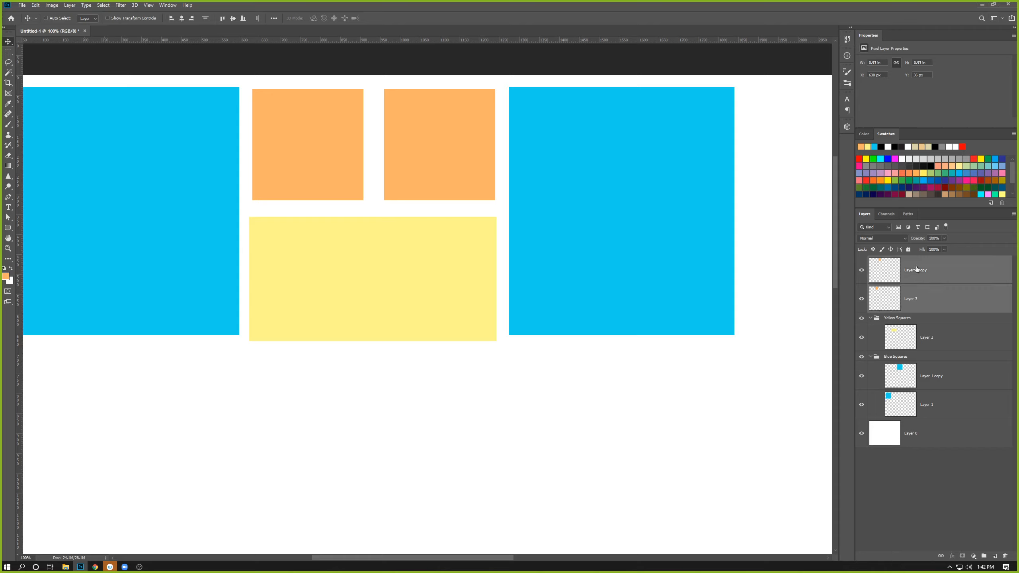
{"action": "key", "text": "Up"}
{"action": "key", "text": "Up"}
{"action": "key", "text": "Up"}
{"action": "key", "text": "Up"}
{"action": "key", "text": "Up"}
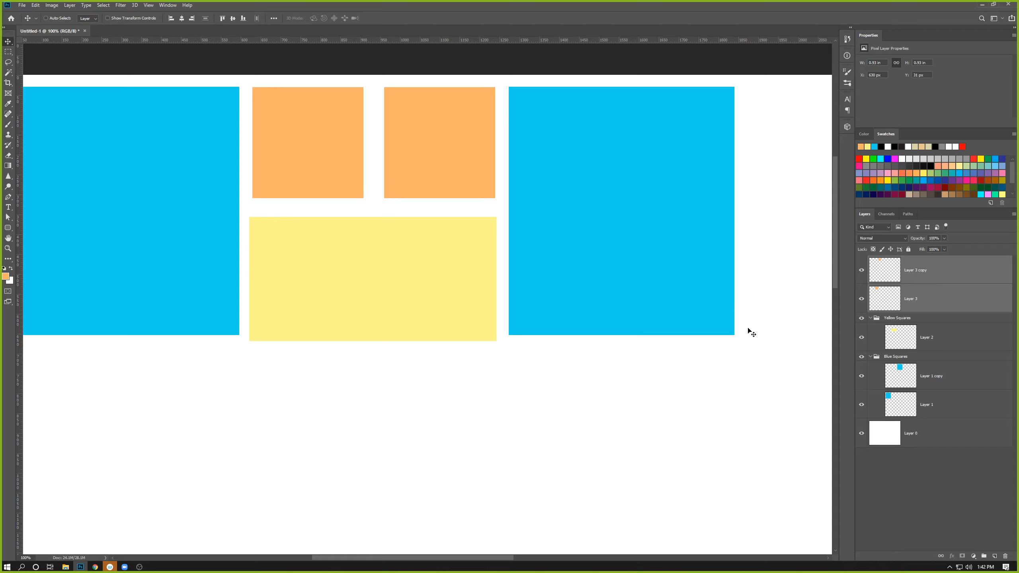
Nudge the yellow rectangle up to about Y 344 px so its lower edge lines up with the blue squares.
{"action": "left_click", "coordinate": [936, 345]}
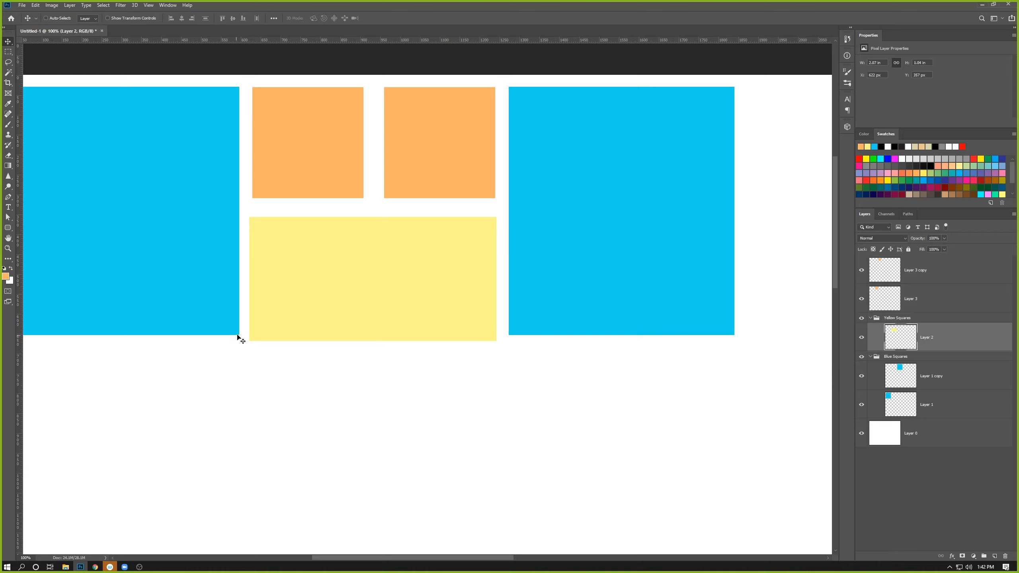
{"action": "key", "text": "Up"}
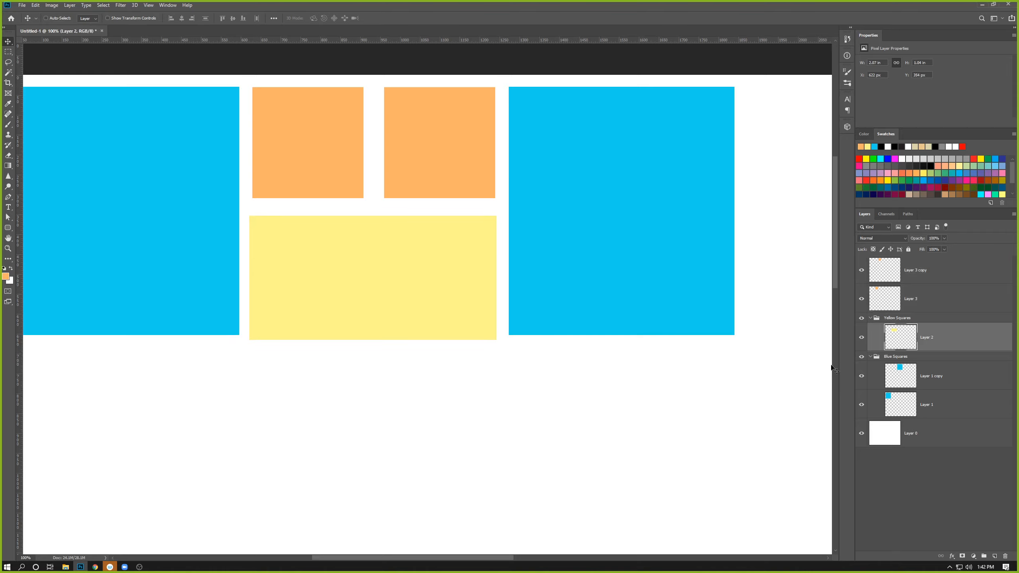
{"action": "key", "text": "Up"}
{"action": "key", "text": "Up"}
{"action": "key", "text": "Up"}
{"action": "key", "text": "Up"}
{"action": "key", "text": "Up"}
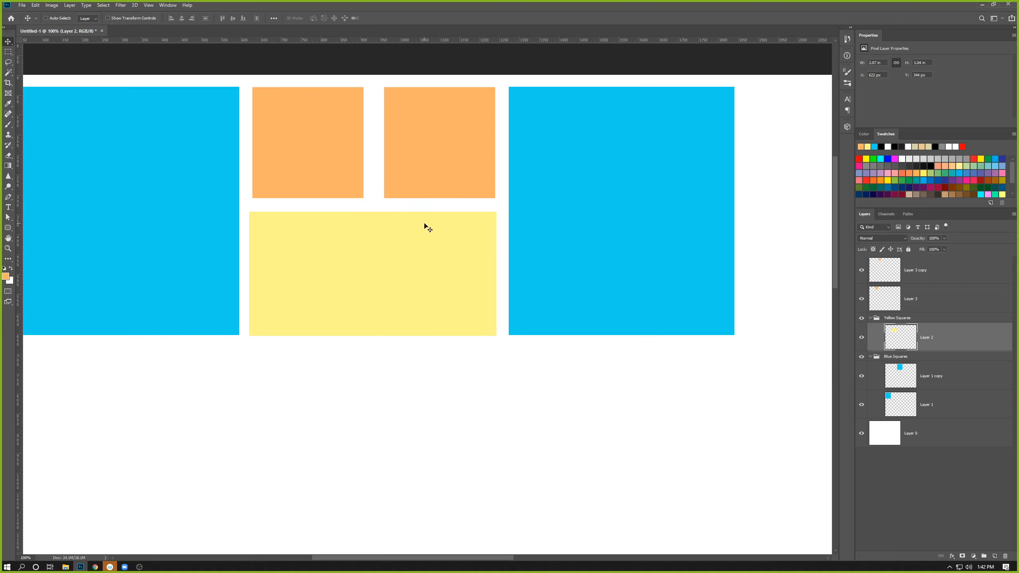
Nudge the second orange square left to about X 943 px to narrow the gap between the two orange squares.
{"action": "left_click", "coordinate": [902, 275]}
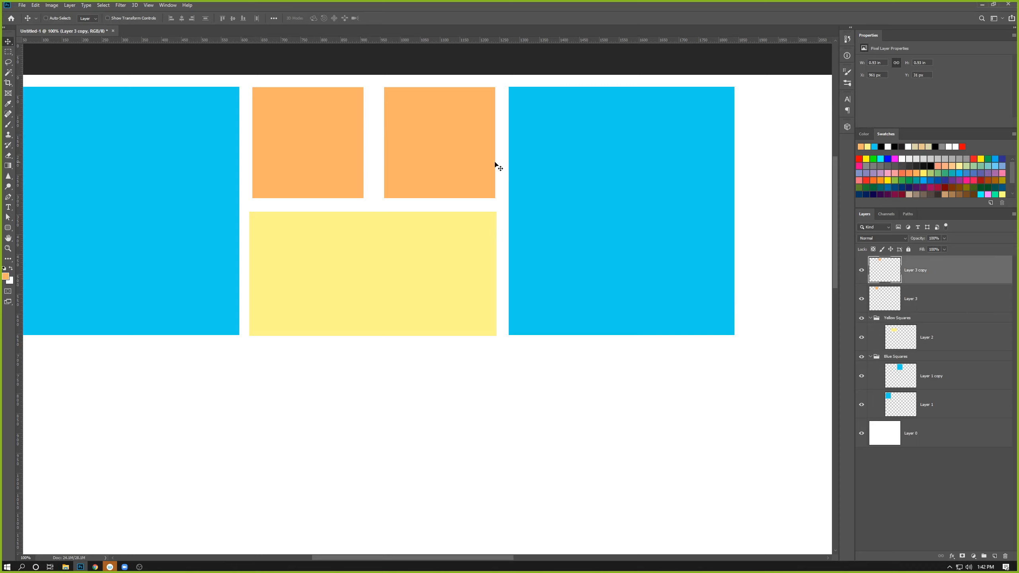
{"action": "key", "text": "Left"}
{"action": "key", "text": "Left"}
{"action": "key", "text": "Left"}
{"action": "key", "text": "Left"}
{"action": "key", "text": "Left"}
{"action": "key", "text": "Left"}
{"action": "key", "text": "Left"}
{"action": "key", "text": "Left"}
{"action": "key", "text": "Left"}
{"action": "key", "text": "Left"}
{"action": "key", "text": "Left"}
{"action": "key", "text": "Left"}
{"action": "key", "text": "Left"}
{"action": "key", "text": "Left"}
{"action": "key", "text": "Left"}
{"action": "key", "text": "Left"}
{"action": "key", "text": "Left"}
{"action": "key", "text": "Left"}
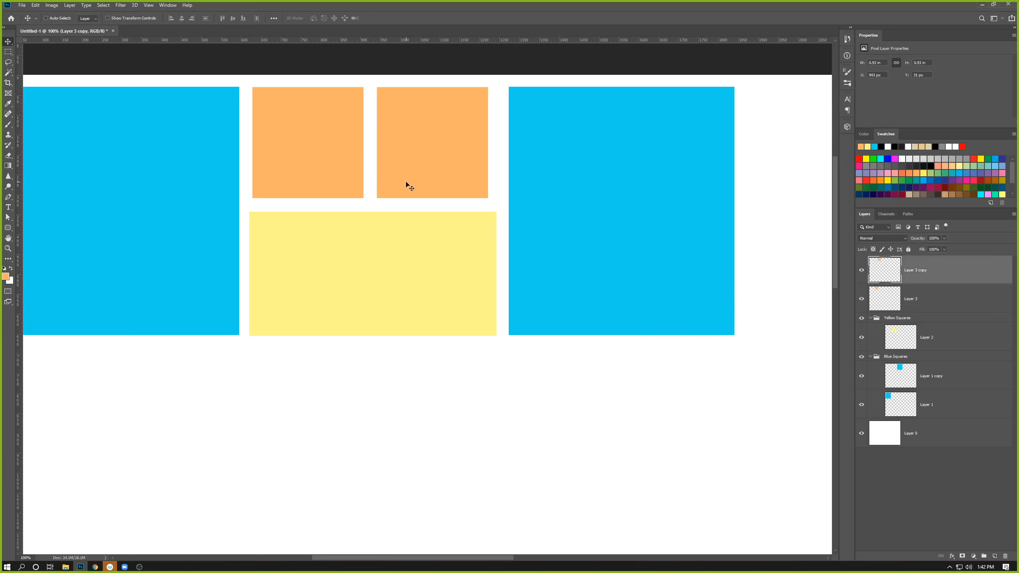
Nudge the second blue square left to about X 1255 px to match the gap beside the orange square.
{"action": "left_click", "coordinate": [936, 379]}
{"action": "key", "text": "Left"}
{"action": "key", "text": "Left"}
{"action": "key", "text": "Left"}
{"action": "key", "text": "Left"}
{"action": "key", "text": "Left"}
{"action": "key", "text": "Left"}
{"action": "key", "text": "Left"}
{"action": "key", "text": "Left"}
{"action": "key", "text": "Left"}
{"action": "key", "text": "Left"}
{"action": "key", "text": "Left"}
{"action": "key", "text": "Left"}
{"action": "key", "text": "Left"}
{"action": "key", "text": "Left"}
{"action": "key", "text": "Left"}
{"action": "key", "text": "Left"}
{"action": "key", "text": "Left"}
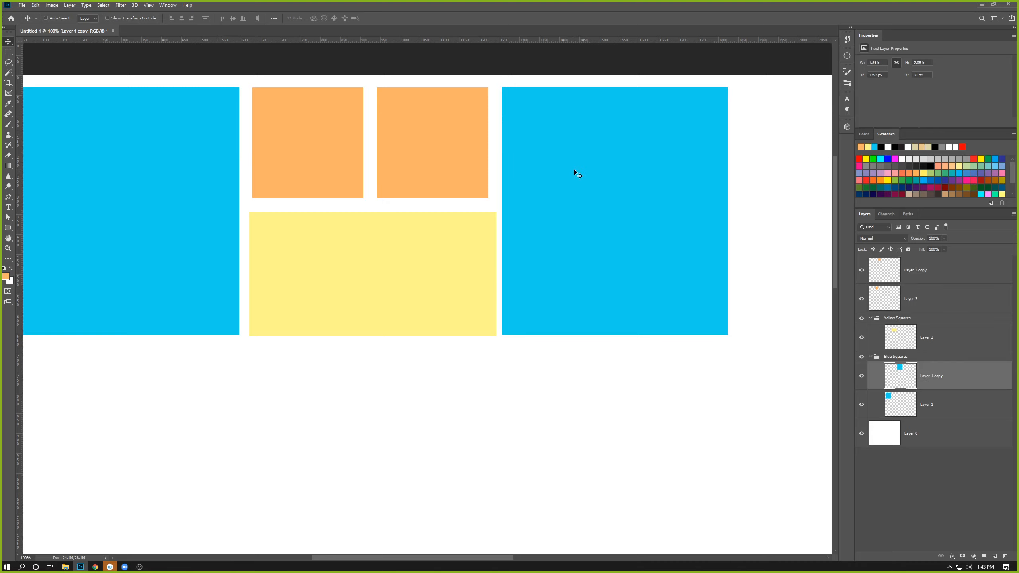
{"action": "key", "text": "Left"}
{"action": "key", "text": "Left"}
{"action": "key", "text": "Left"}
{"action": "key", "text": "Right"}
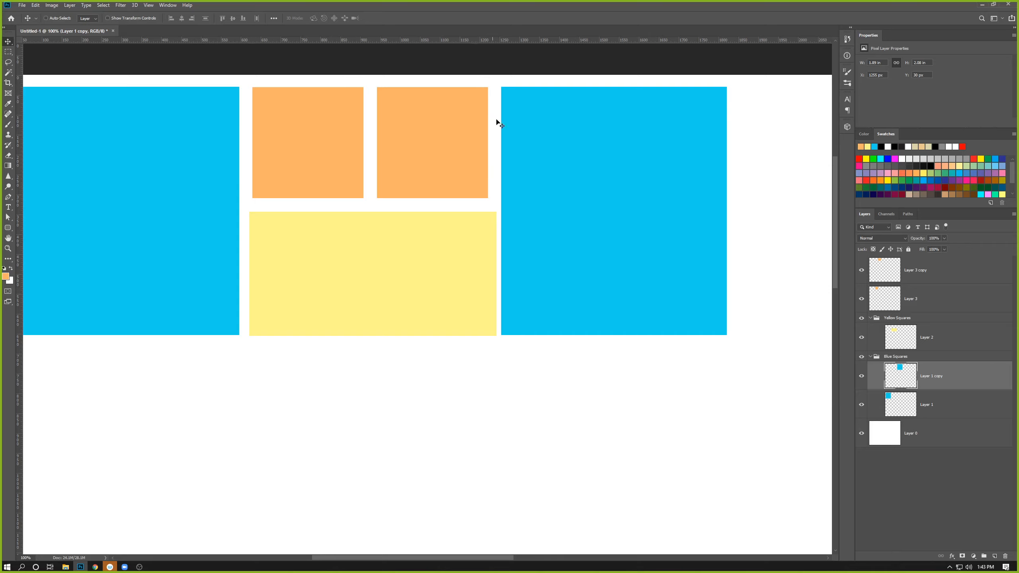
Trim the yellow rectangle's right end flush with the orange square above by deleting a marquee selection over the overhang, and deselect.
{"action": "left_click", "coordinate": [963, 349]}
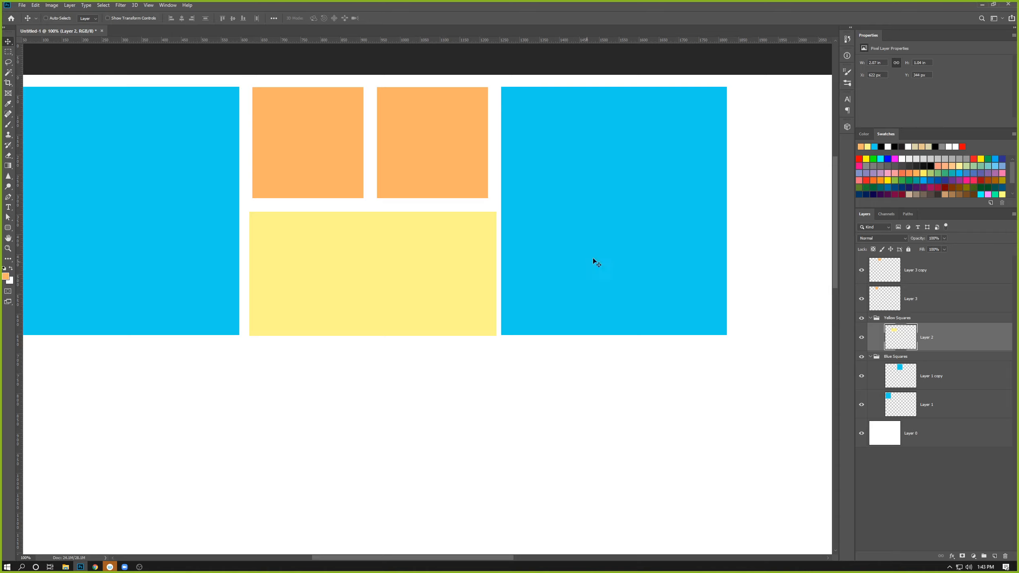
{"action": "key", "text": "m"}
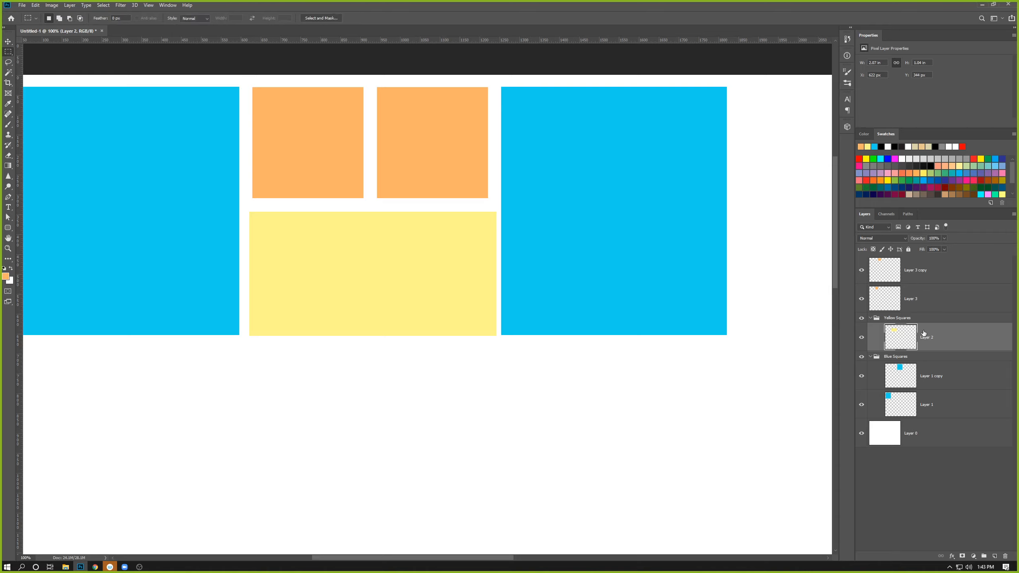
{"action": "left_click_drag", "start_coordinate": [559, 65], "coordinate": [488, 369]}
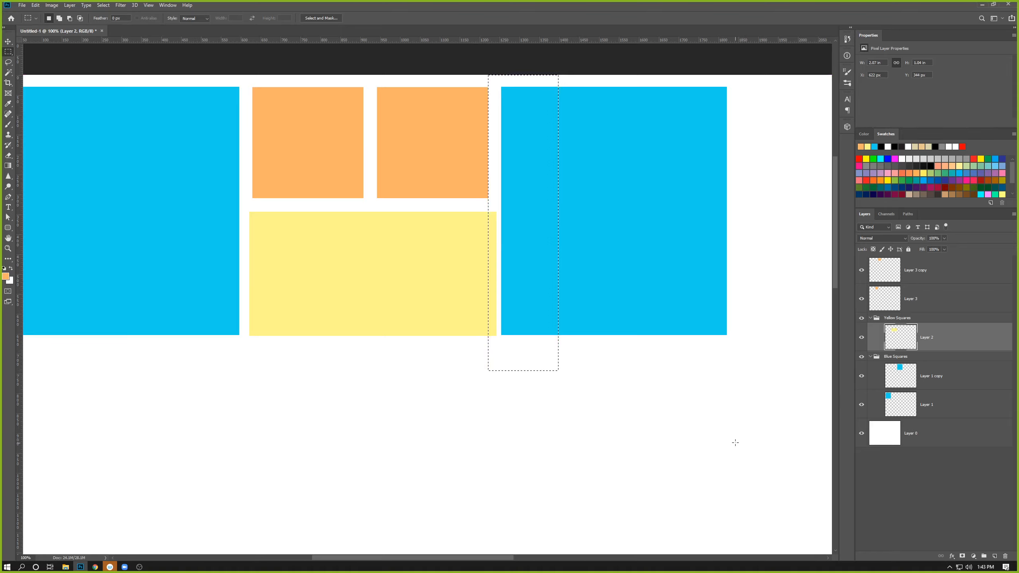
{"action": "key", "text": "Delete"}
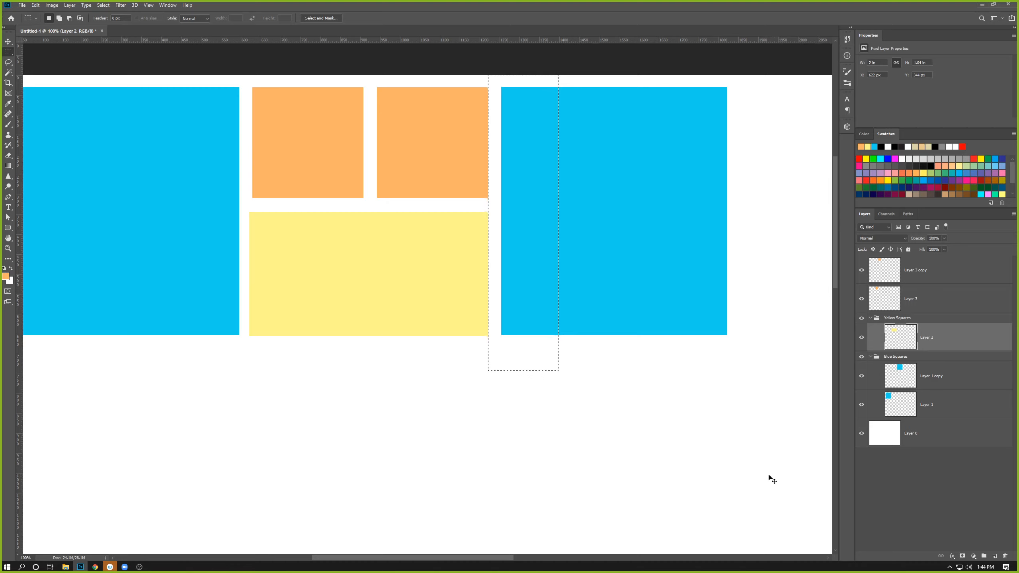
{"action": "key", "text": "ctrl+d"}
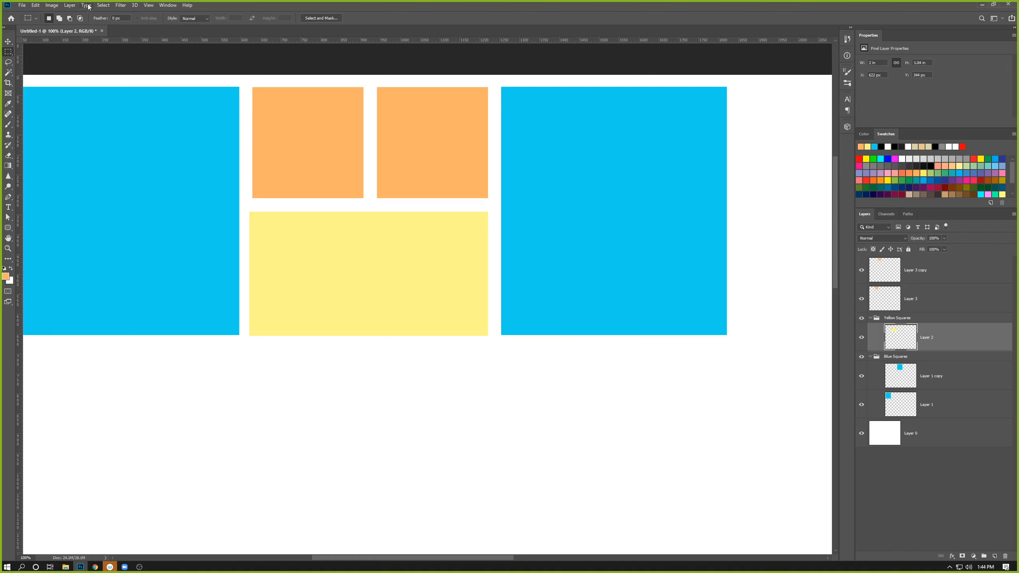
{"action": "left_click", "coordinate": [111, 6]}
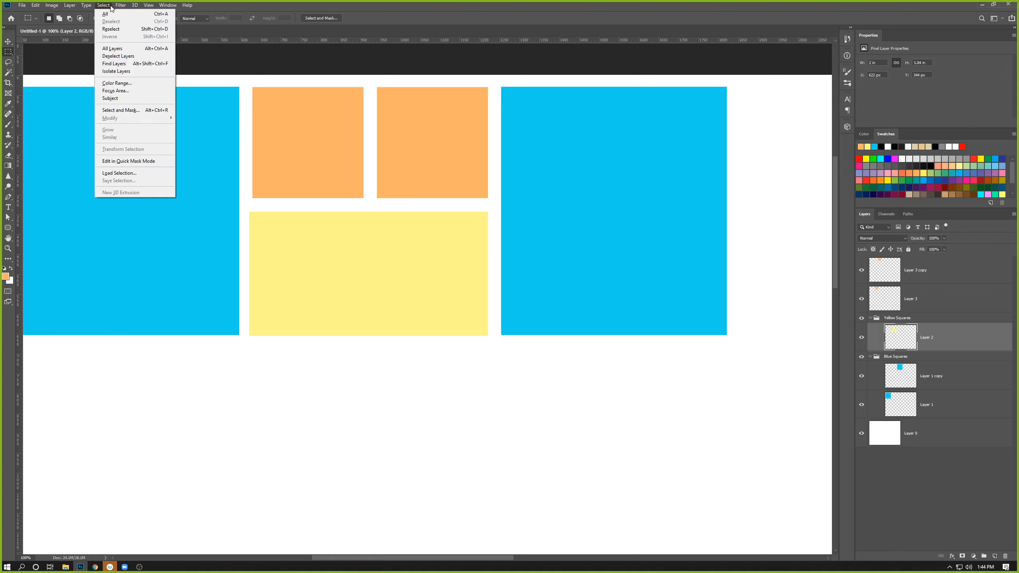
{"action": "mouse_move", "coordinate": [36, 4]}
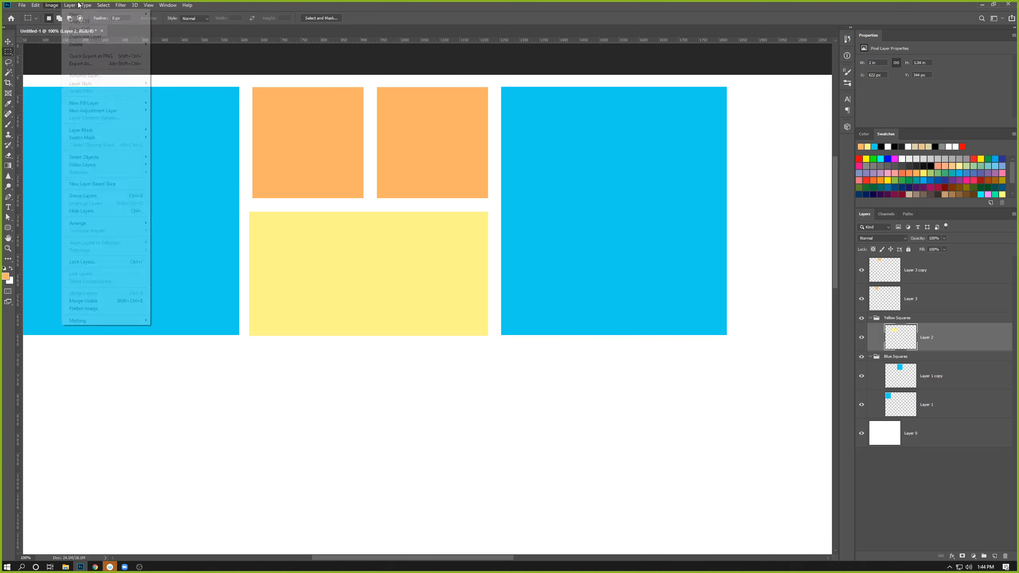
{"action": "mouse_move", "coordinate": [121, 7]}
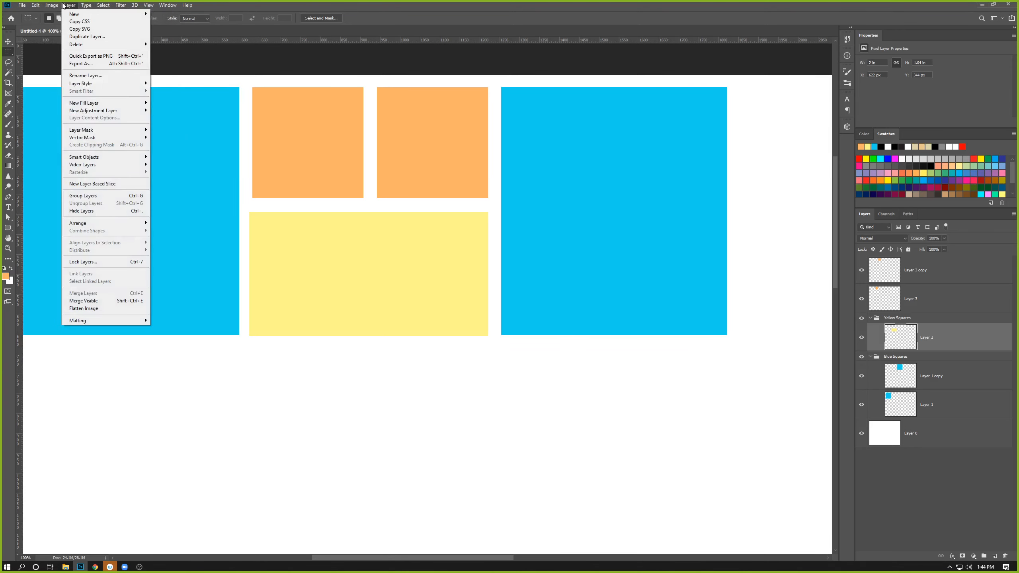
{"action": "left_click", "coordinate": [255, 7]}
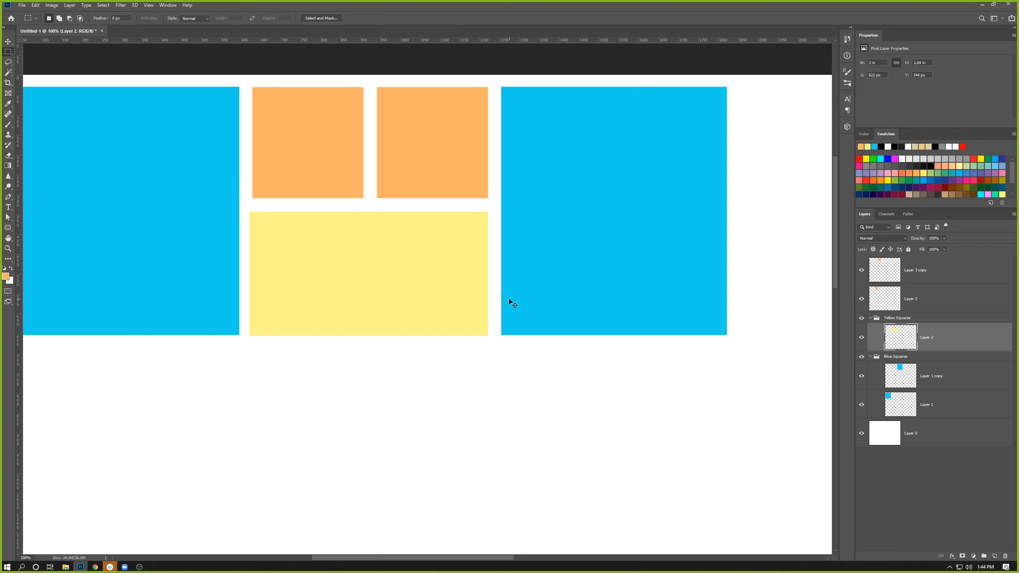
Free-transform the yellow rectangle so its left edge aligns with the first orange square at X 630 px, about 1.97 in wide.
{"action": "key", "text": "ctrl+t"}
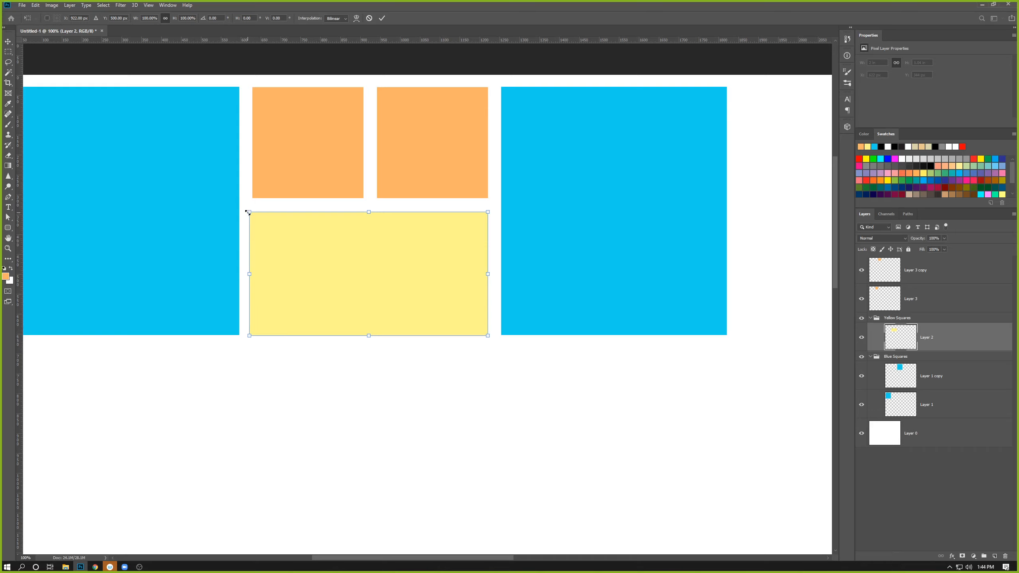
{"action": "mouse_move", "coordinate": [248, 211]}
{"action": "left_mouse_down"}
{"action": "mouse_move", "coordinate": [276, 223]}
{"action": "mouse_move", "coordinate": [195, 137]}
{"action": "mouse_move", "coordinate": [343, 307]}
{"action": "mouse_move", "coordinate": [188, 234]}
{"action": "mouse_move", "coordinate": [288, 260]}
{"action": "mouse_move", "coordinate": [246, 245]}
{"action": "mouse_move", "coordinate": [225, 200]}
{"action": "mouse_move", "coordinate": [252, 216]}
{"action": "mouse_move", "coordinate": [318, 216]}
{"action": "mouse_move", "coordinate": [257, 192]}
{"action": "mouse_move", "coordinate": [253, 216]}
{"action": "mouse_move", "coordinate": [274, 265]}
{"action": "mouse_move", "coordinate": [265, 204]}
{"action": "mouse_move", "coordinate": [248, 212]}
{"action": "mouse_move", "coordinate": [253, 222]}
{"action": "mouse_move", "coordinate": [252, 211]}
{"action": "left_mouse_up"}
{"action": "left_click", "coordinate": [492, 271]}
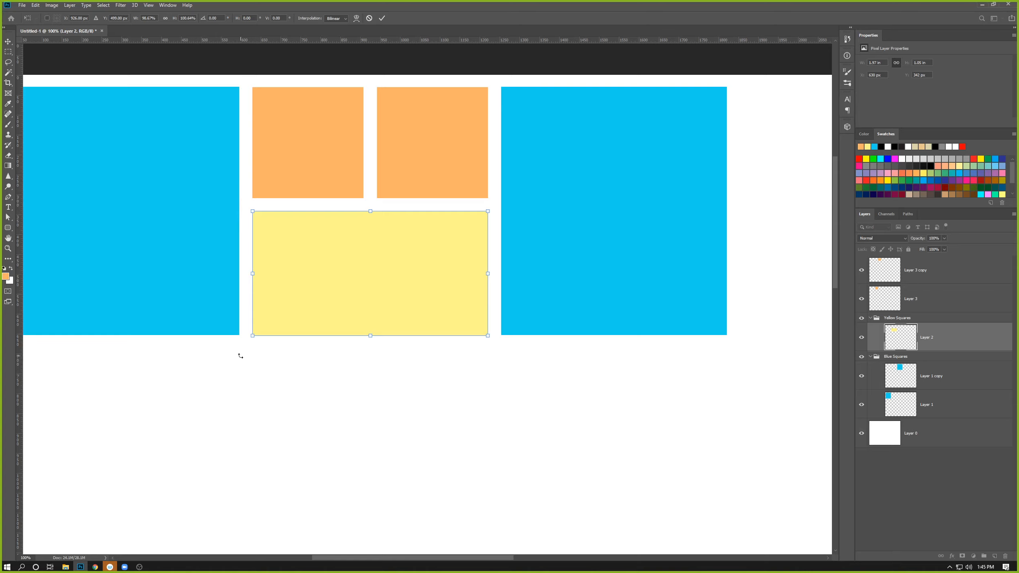
{"action": "left_click_drag", "start_coordinate": [241, 355], "coordinate": [321, 319]}
{"action": "key", "text": "Return"}
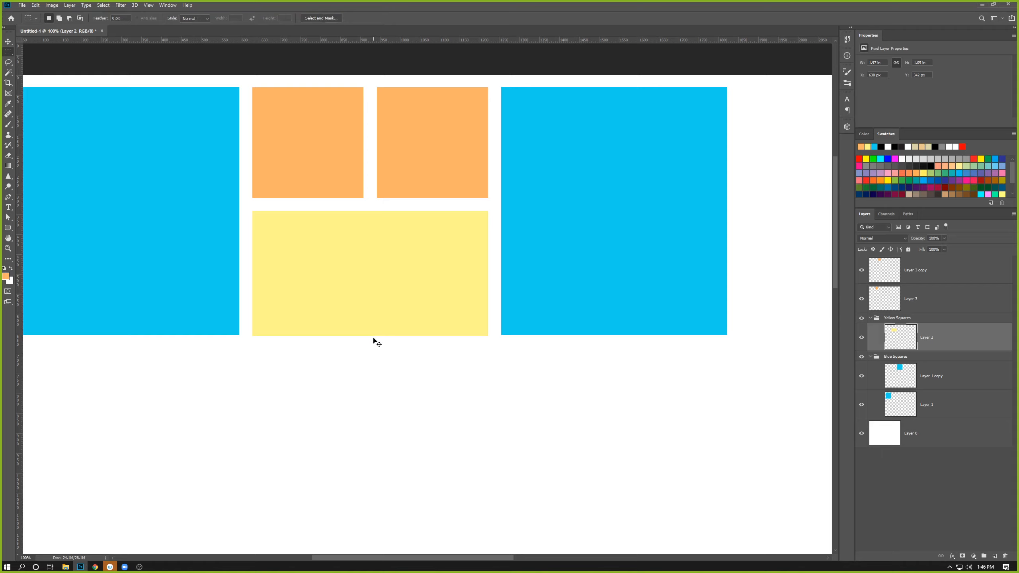
Collapse the Yellow Squares and Blue Squares groups and select all layers and groups above the white background.
{"action": "key", "text": "ctrl+minus"}
{"action": "key", "text": "ctrl+minus"}
{"action": "key", "text": "ctrl+minus"}
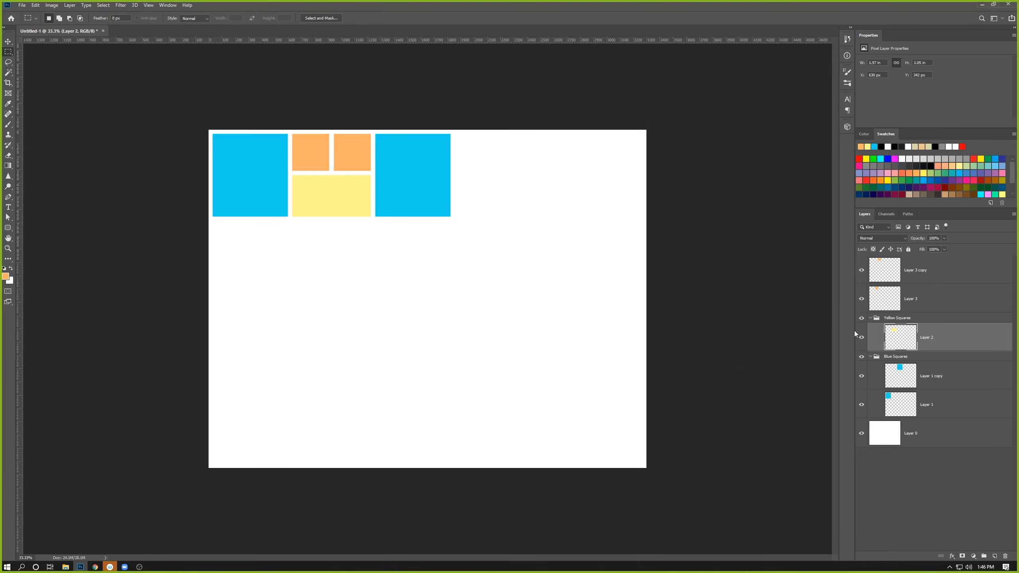
{"action": "left_click", "coordinate": [871, 318]}
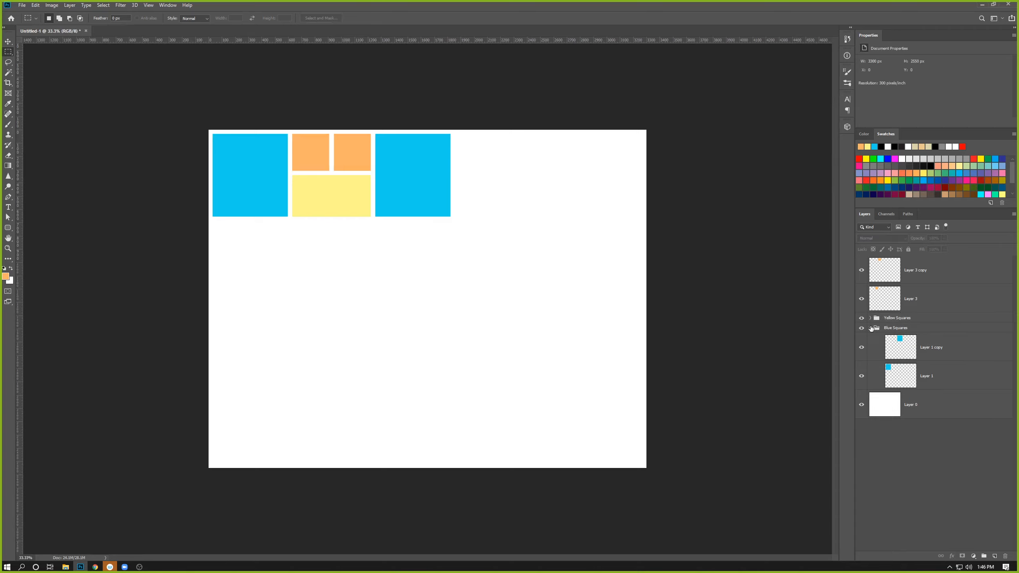
{"action": "left_click", "coordinate": [870, 328]}
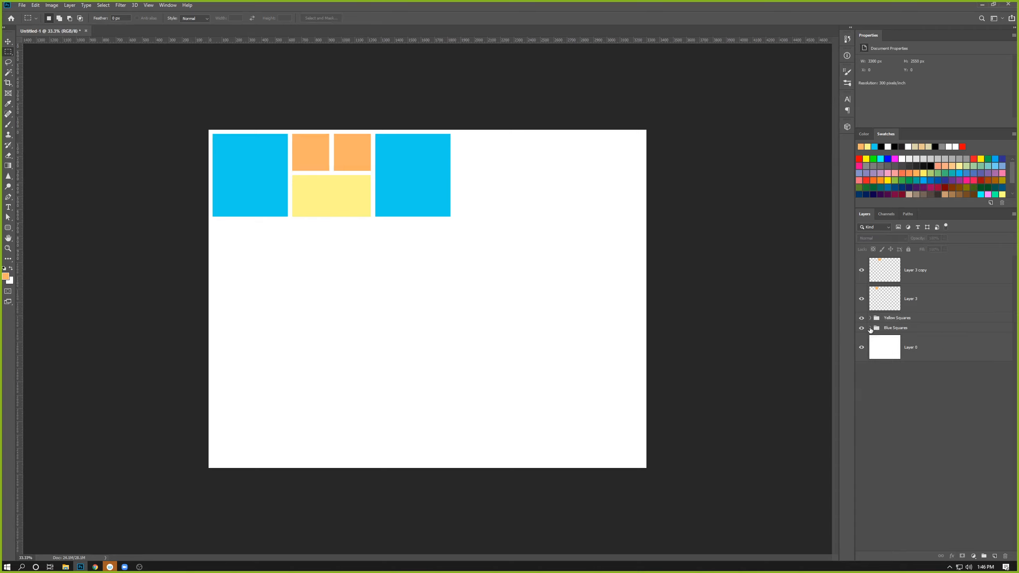
{"action": "left_click", "coordinate": [911, 329]}
{"action": "key", "text": "ctrl+alt+a"}
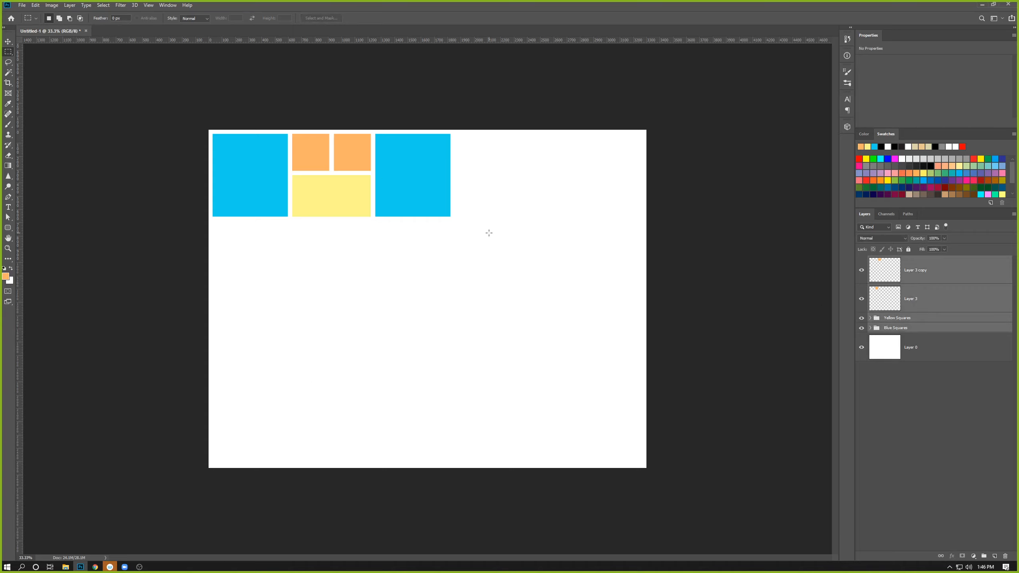
Switch to Chrome, look at the Mondrian reference paintings in the image search results, and return to Photoshop.
{"action": "key", "text": "alt+Tab"}
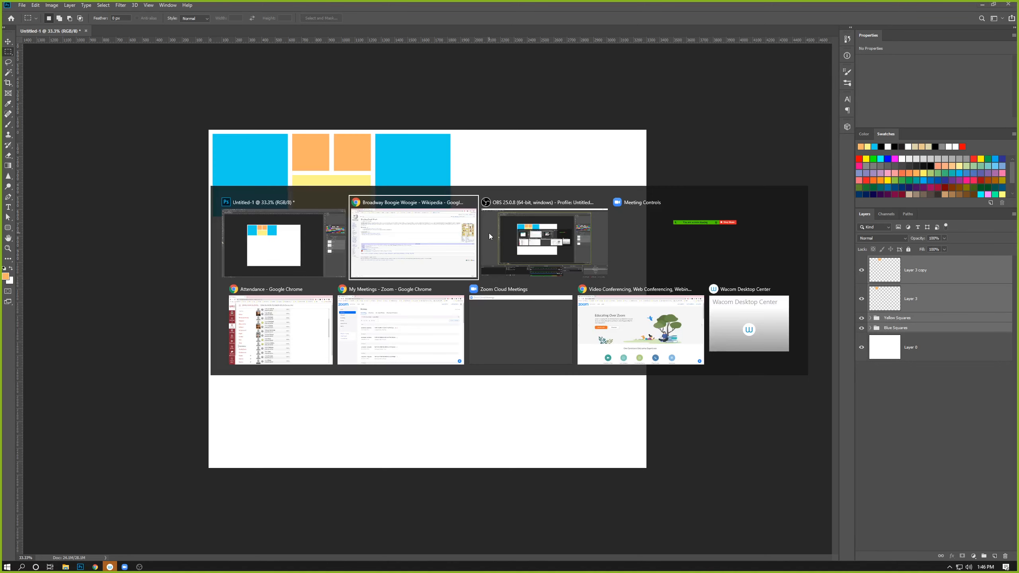
{"action": "key", "text": "alt+Tab"}
{"action": "key", "text": "alt+Tab"}
{"action": "key", "text": "alt+Tab"}
{"action": "key", "text": "alt+Tab"}
{"action": "key", "text": "alt+Tab"}
{"action": "key", "text": "alt+Tab"}
{"action": "key", "text": "alt+Tab"}
{"action": "key", "text": "alt+Tab"}
{"action": "key", "text": "alt+Tab"}
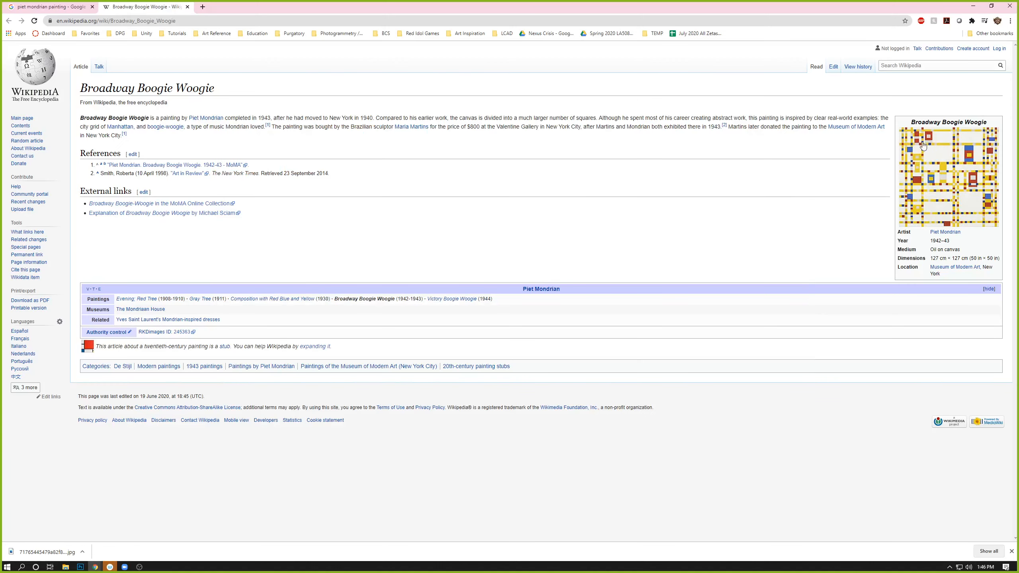
{"action": "left_click", "coordinate": [51, 5]}
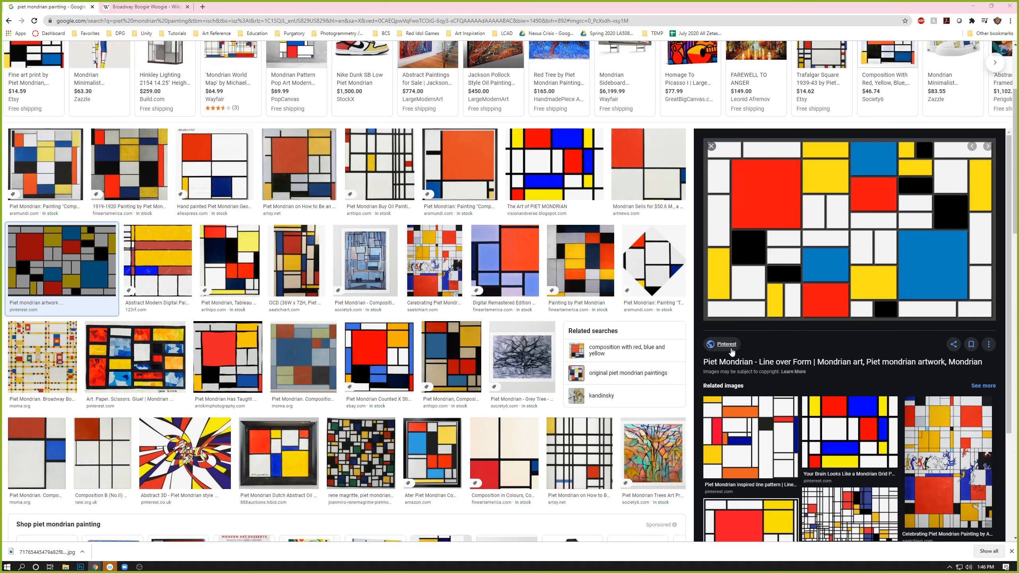
{"action": "key", "text": "alt+Tab"}
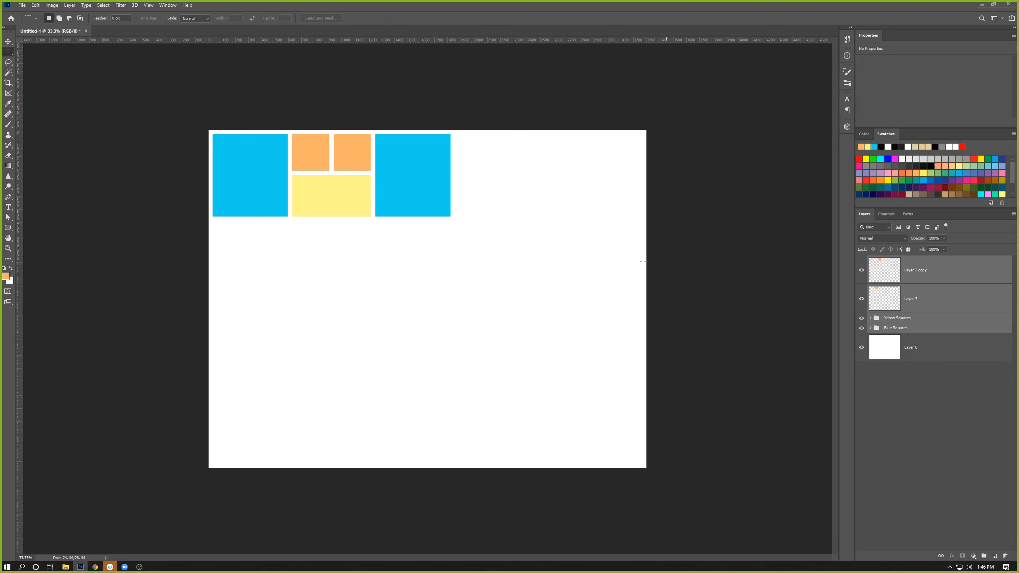
Group the two orange square layers and name the group "Orange Squares".
{"action": "left_click", "coordinate": [923, 328]}
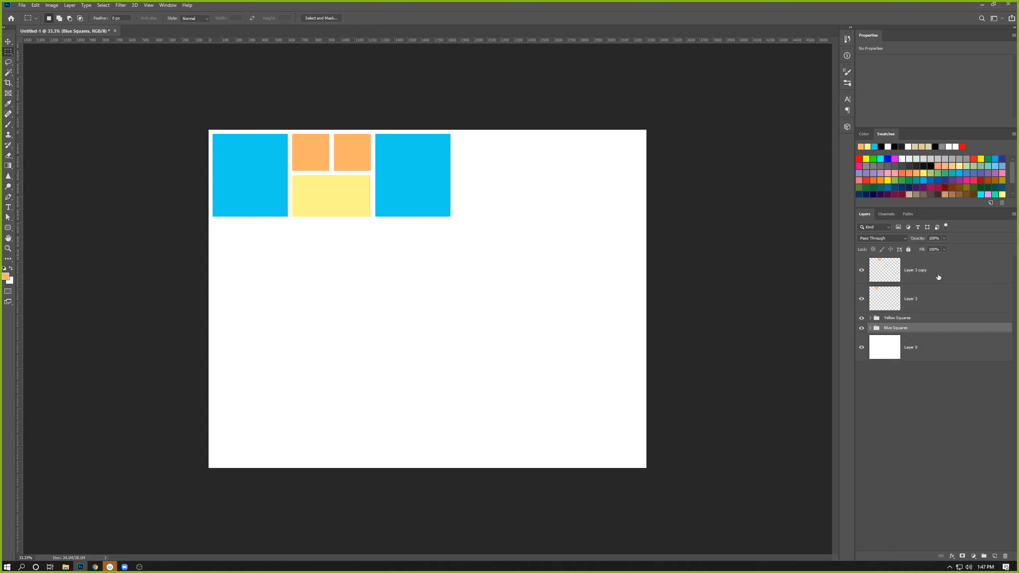
{"action": "left_click", "coordinate": [924, 306]}
{"action": "left_click", "coordinate": [925, 269], "text": "shift"}
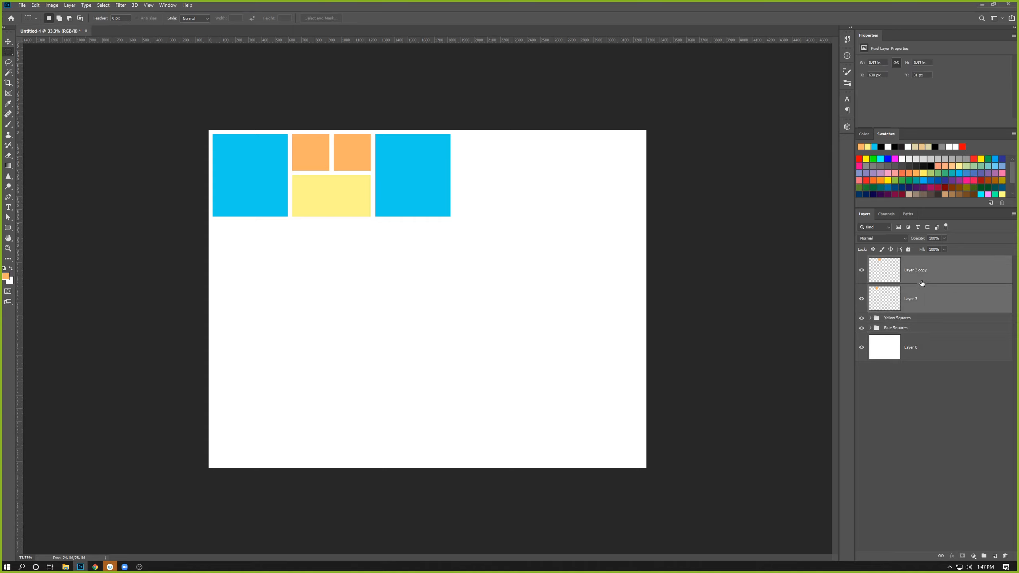
{"action": "key", "text": "ctrl+g"}
{"action": "double_click", "coordinate": [896, 260]}
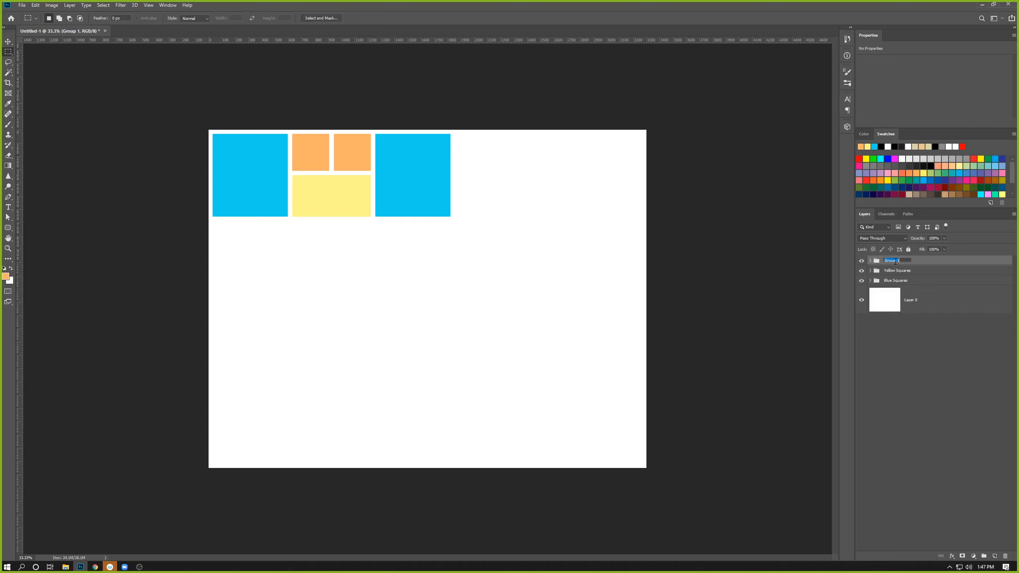
{"action": "type", "text": "Orange Squares"}
{"action": "key", "text": "Return"}
Duplicate the orange, yellow and blue groups together into the canvas's lower-right corner and nudge the copies down slightly.
{"action": "left_click", "coordinate": [901, 281], "text": "shift"}
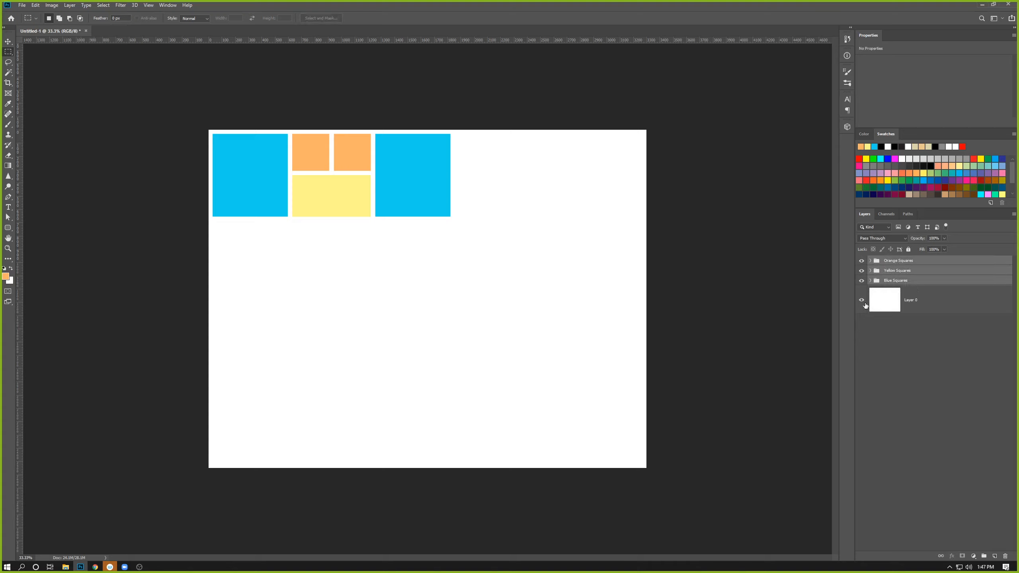
{"action": "key", "text": "v"}
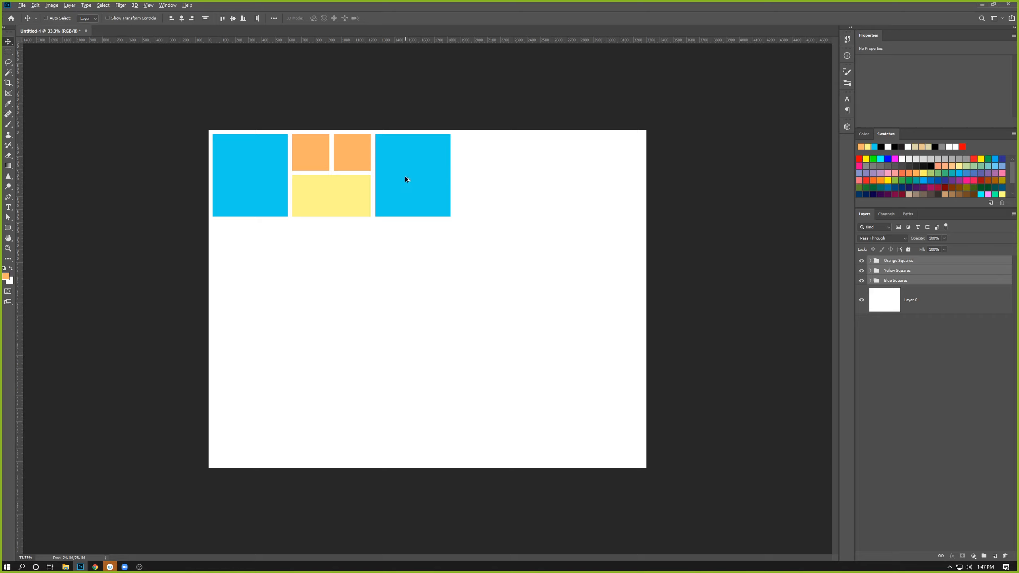
{"action": "left_click_drag", "start_coordinate": [405, 178], "coordinate": [596, 424]}
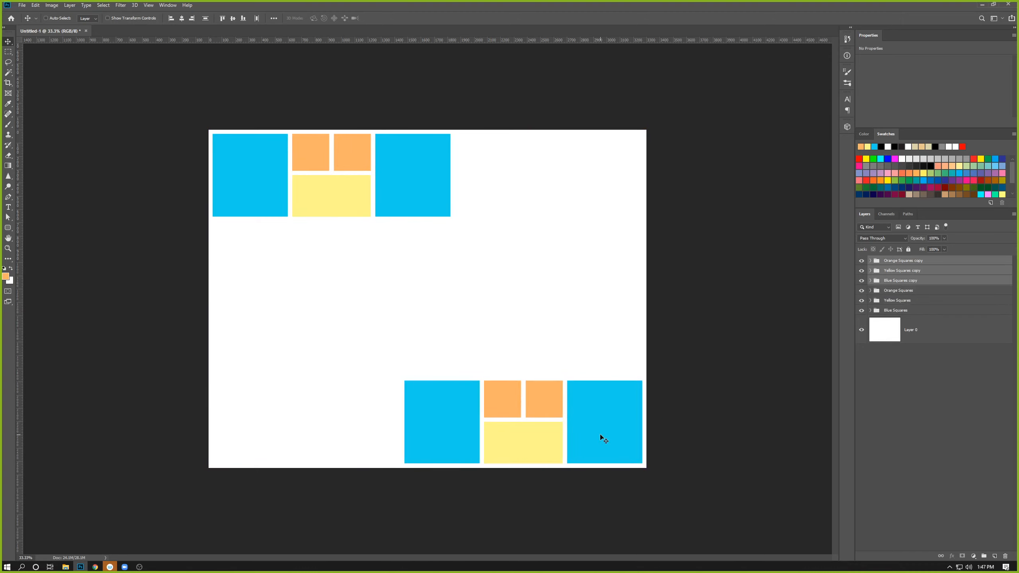
{"action": "key", "text": "Down"}
{"action": "key", "text": "Down"}
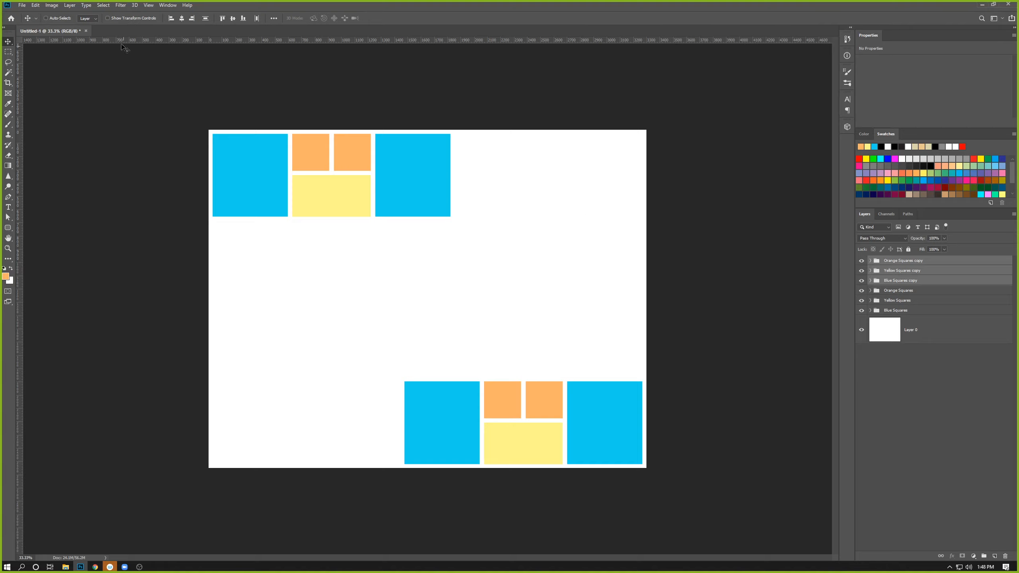
Merge the three copied colour groups into a single layer.
{"action": "left_click", "coordinate": [70, 5]}
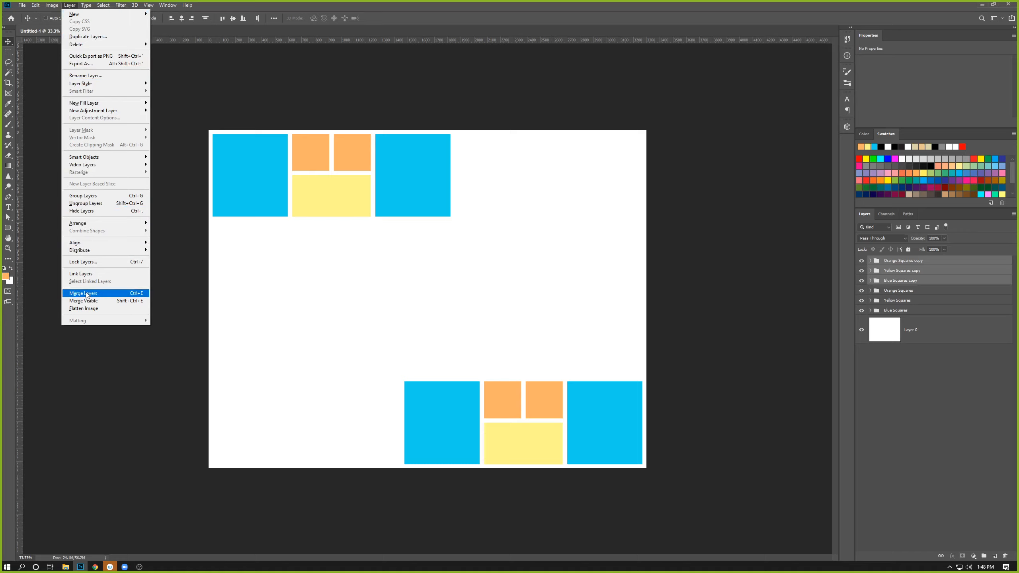
{"action": "left_click", "coordinate": [1014, 214]}
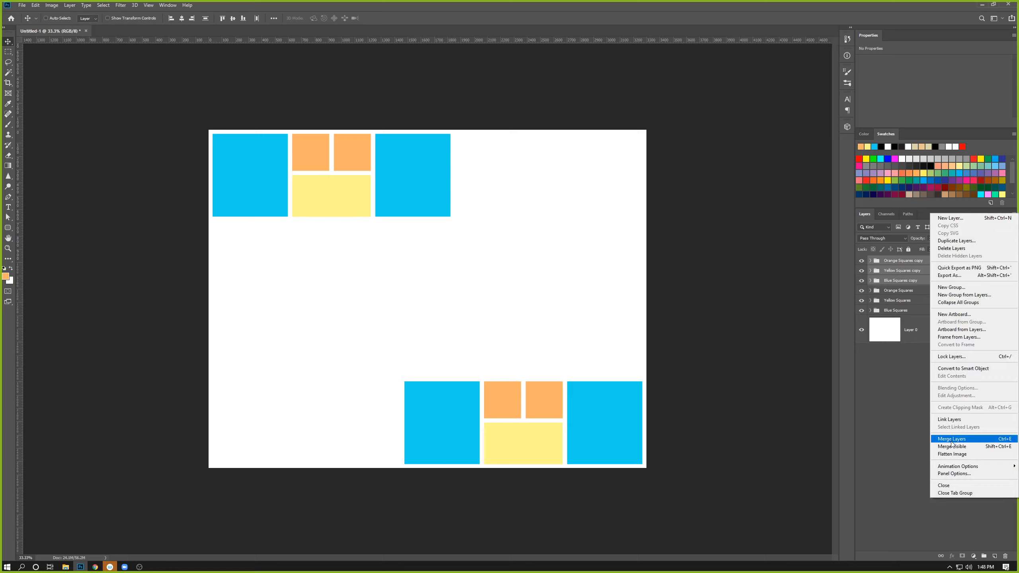
{"action": "left_click", "coordinate": [870, 378]}
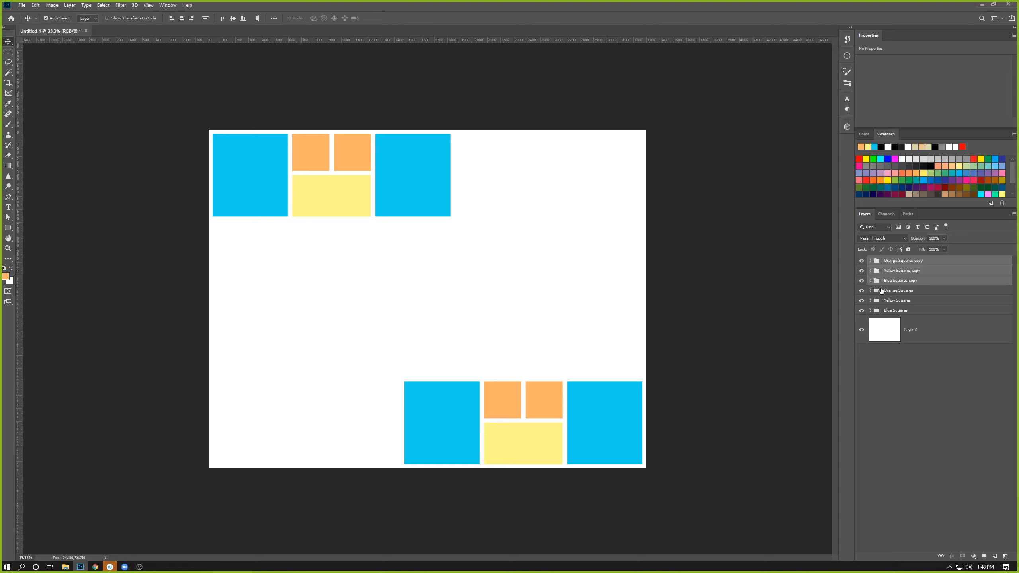
{"action": "key", "text": "ctrl+e"}
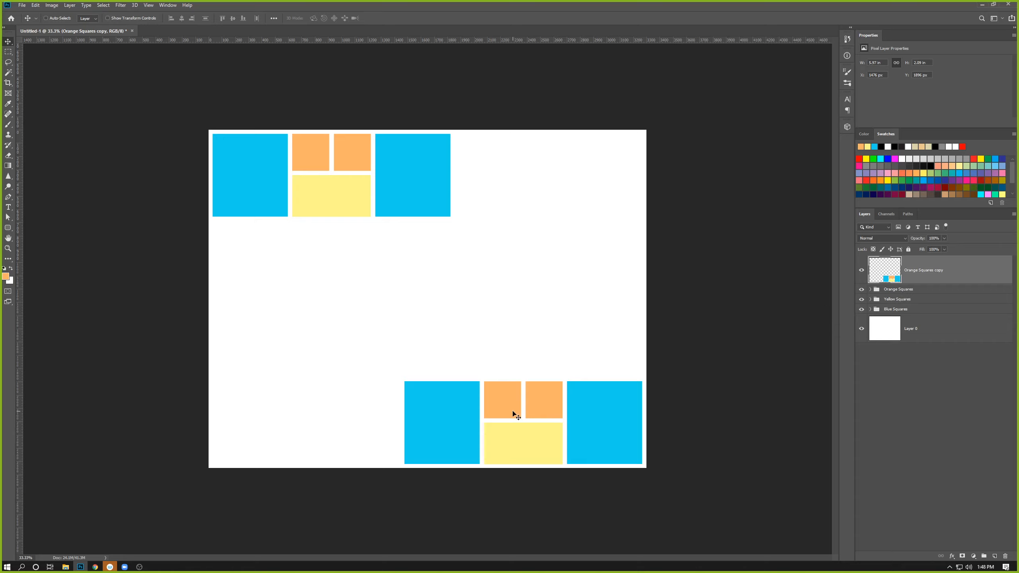
Duplicate the merged block above the original and rotate the copy by -90° into a vertical column.
{"action": "left_click_drag", "start_coordinate": [513, 412], "coordinate": [505, 284], "text": "alt"}
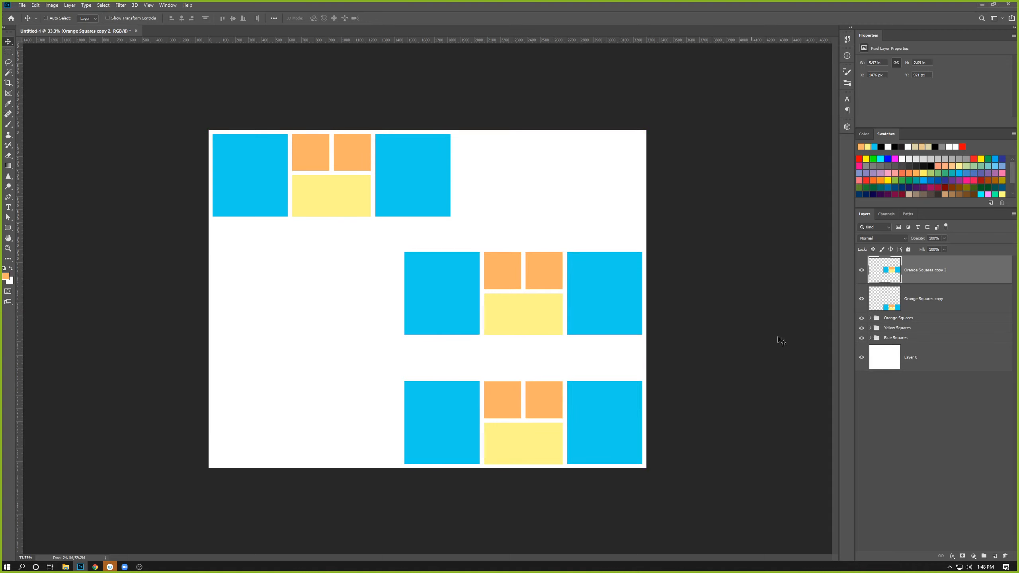
{"action": "left_click_drag", "start_coordinate": [547, 313], "coordinate": [543, 353]}
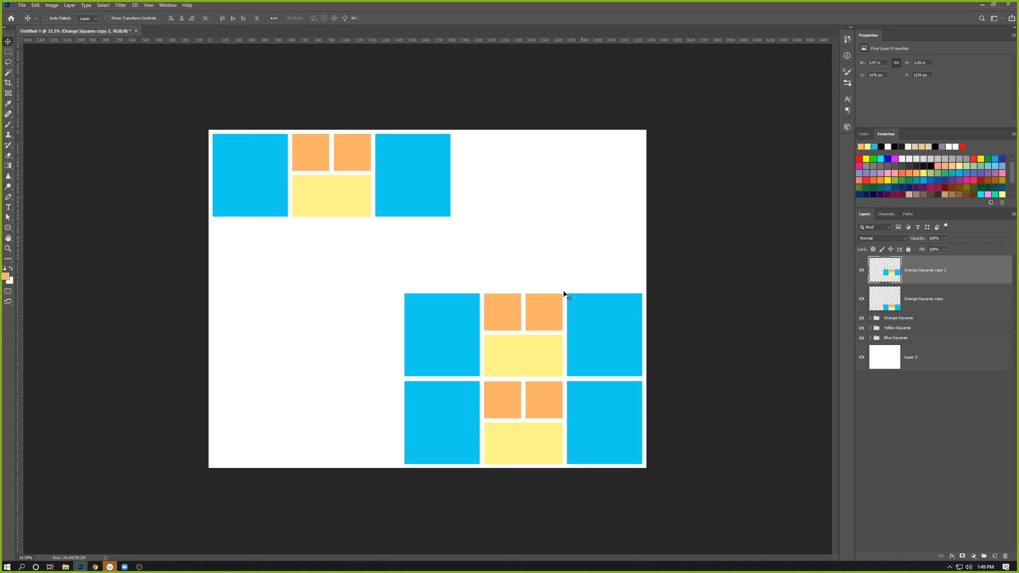
{"action": "key", "text": "ctrl+t"}
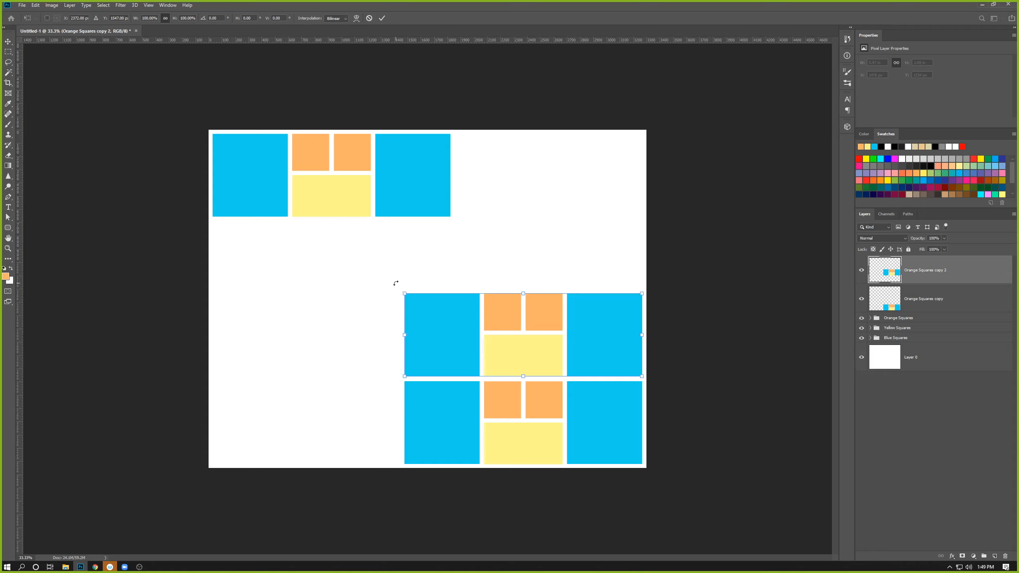
{"action": "left_click_drag", "start_coordinate": [395, 284], "coordinate": [496, 421]}
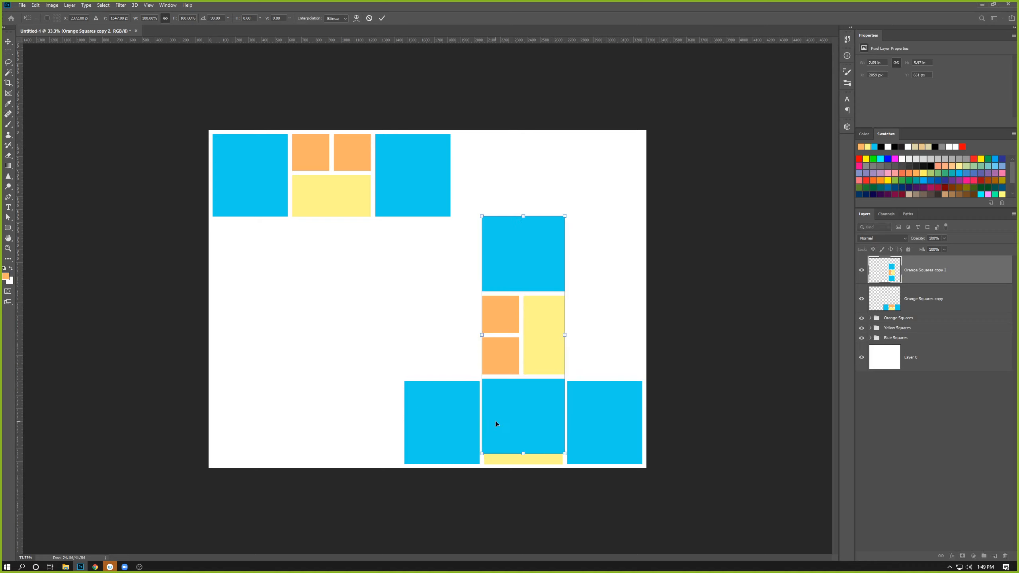
{"action": "key", "text": "Return"}
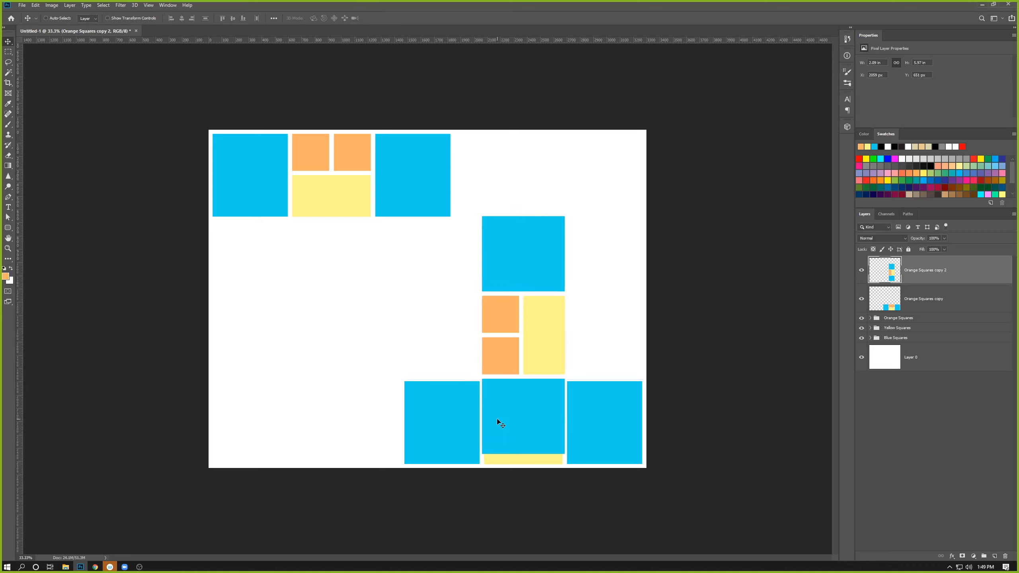
Move the vertical block to the left side of the lower-right block and nudge it to X 824 px, Y 727 px.
{"action": "left_click_drag", "start_coordinate": [515, 393], "coordinate": [373, 413]}
{"action": "key", "text": "Down"}
{"action": "key", "text": "Down"}
{"action": "key", "text": "Down"}
{"action": "key", "text": "Down"}
{"action": "key", "text": "Down"}
{"action": "key", "text": "Down"}
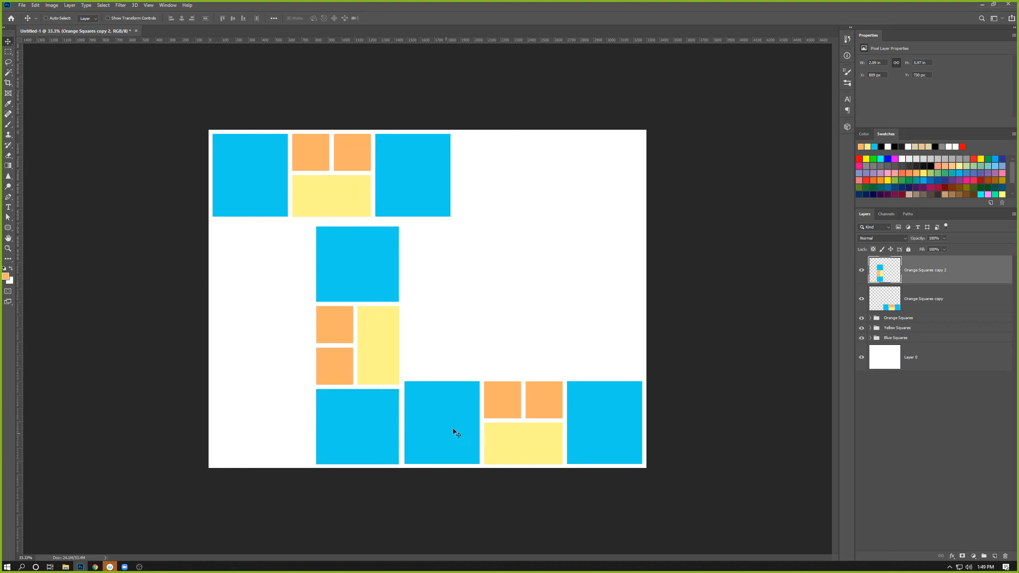
{"action": "key", "text": "Right"}
{"action": "key", "text": "Right"}
{"action": "key", "text": "Right"}
{"action": "key", "text": "Right"}
{"action": "key", "text": "Right"}
{"action": "key", "text": "Right"}
{"action": "key", "text": "Right"}
{"action": "key", "text": "Right"}
{"action": "key", "text": "Right"}
{"action": "key", "text": "Up"}
{"action": "key", "text": "Up"}
{"action": "key", "text": "Up"}
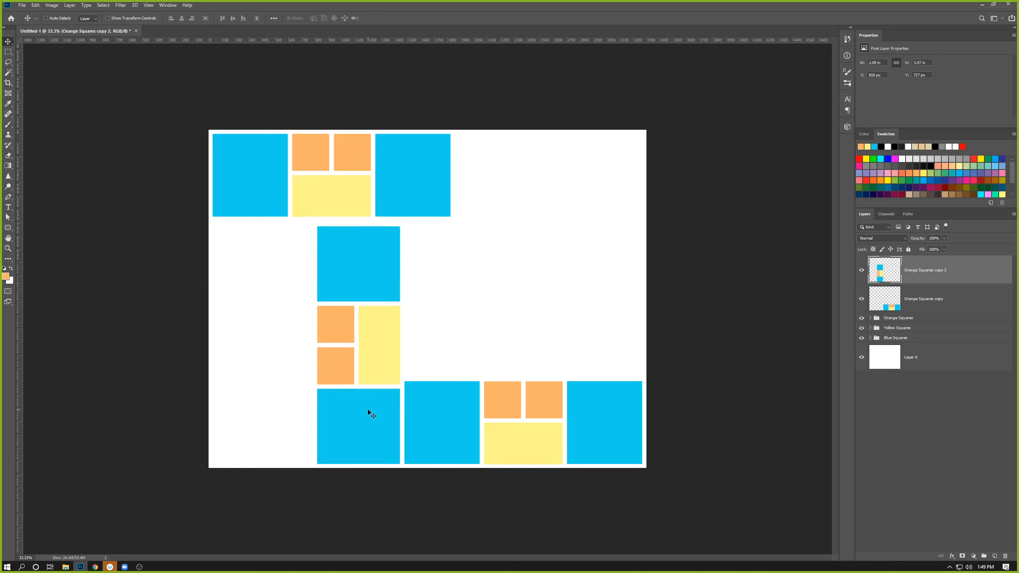
{"action": "key", "text": "Right"}
{"action": "key", "text": "Right"}
{"action": "key", "text": "Right"}
{"action": "key", "text": "Right"}
{"action": "key", "text": "Right"}
{"action": "key", "text": "Right"}
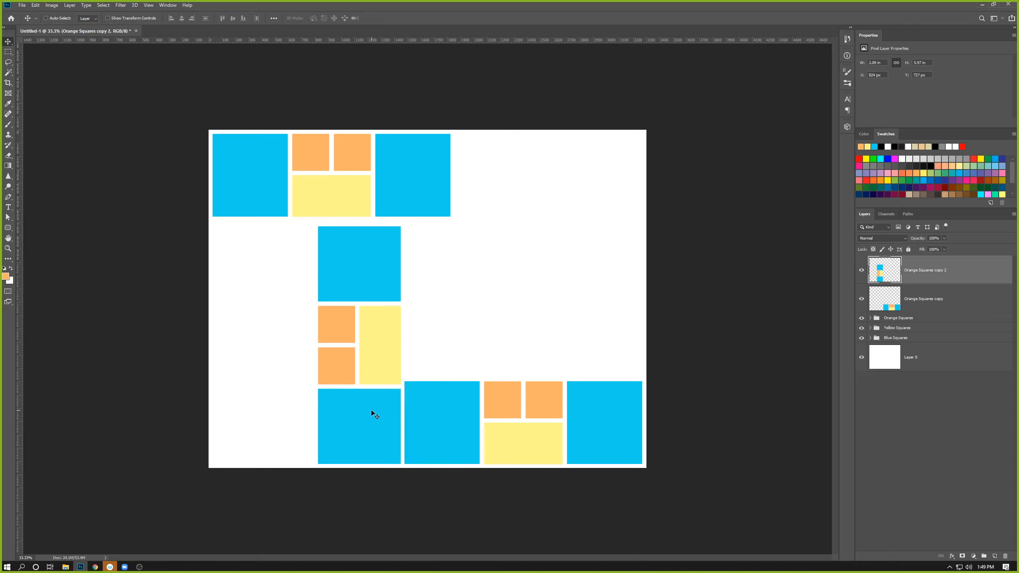
Scale the vertical block up to about 2.13 by 6.1 in so its top nears the upper row with an even gap.
{"action": "key", "text": "ctrl+t"}
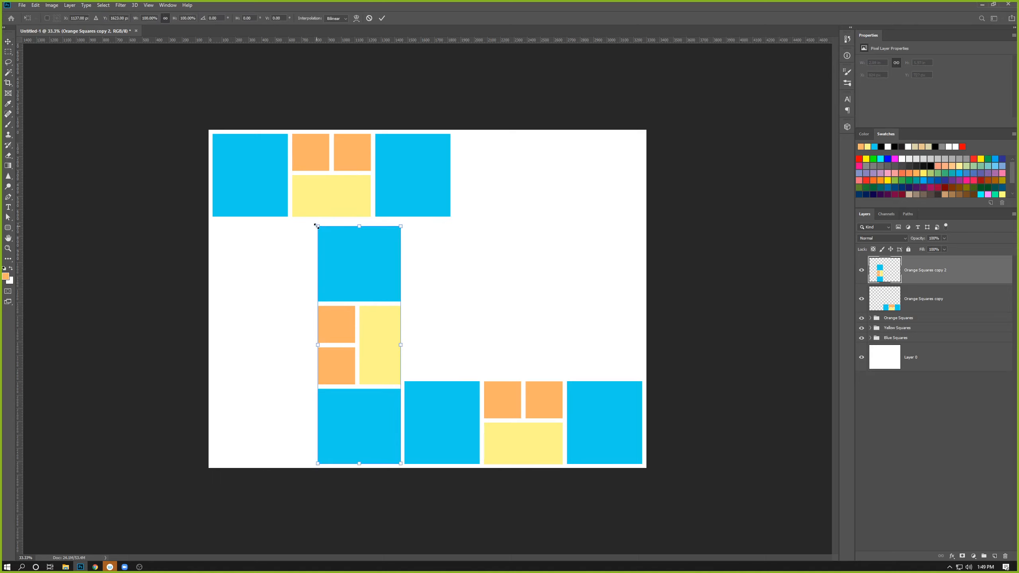
{"action": "left_click_drag", "start_coordinate": [316, 226], "coordinate": [313, 222]}
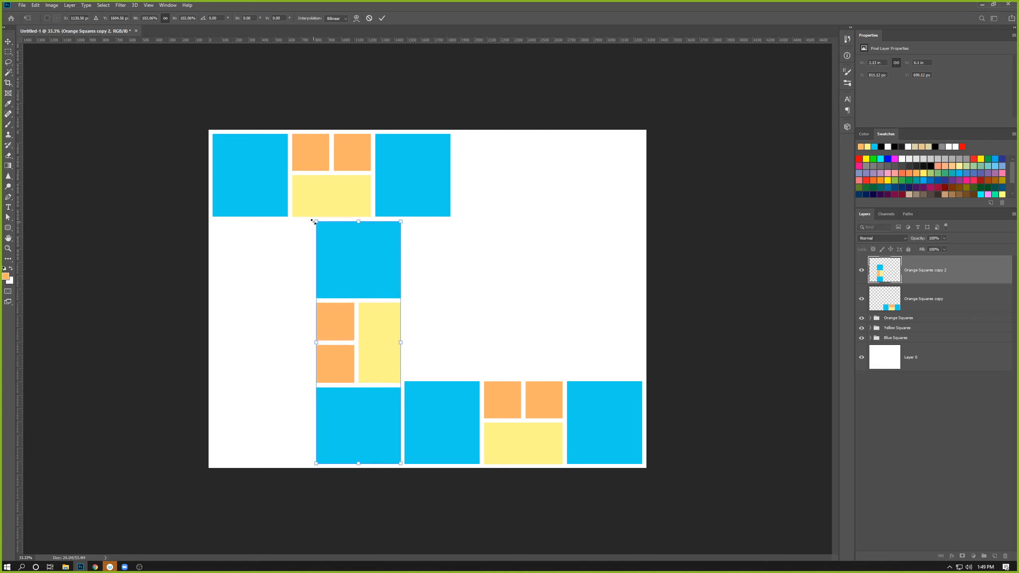
{"action": "key", "text": "Return"}
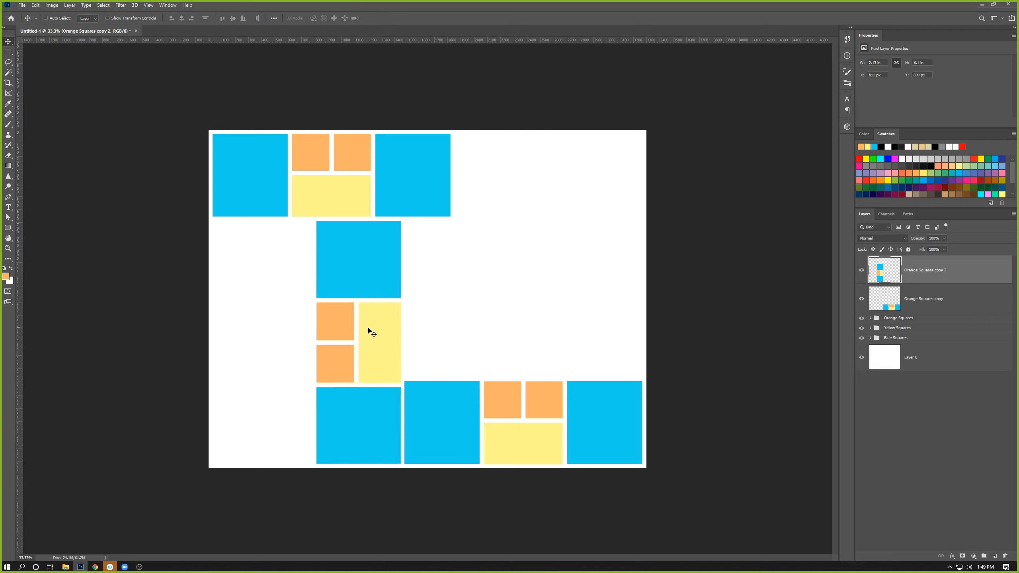
Duplicate the vertical block, rotate it -90°, and fit it beside the column's upper square at X 1476 px, Y 690 px, sized 5.97 by 1.96 in.
{"action": "left_click_drag", "start_coordinate": [373, 344], "coordinate": [534, 279]}
{"action": "key", "text": "ctrl+t"}
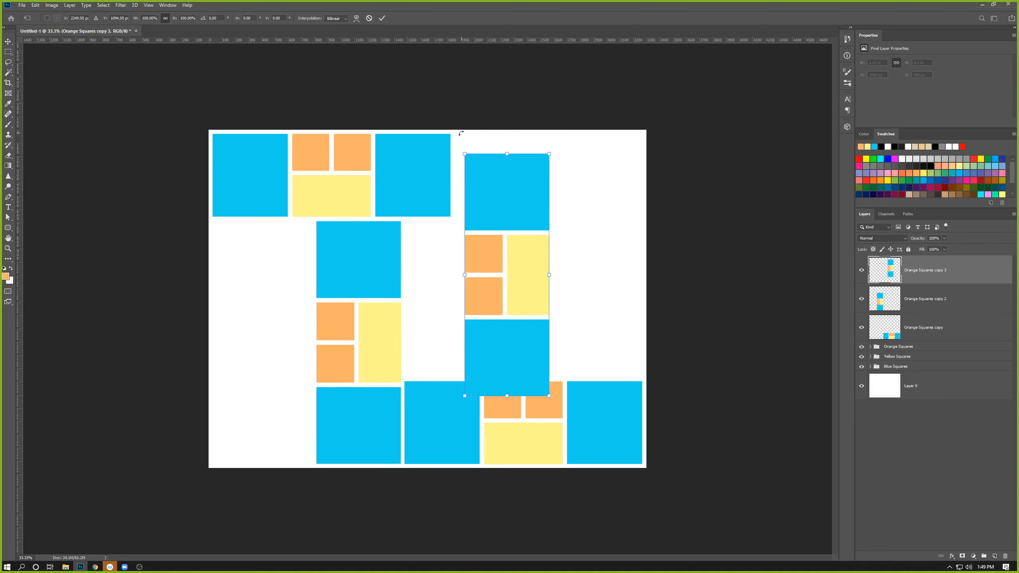
{"action": "left_click_drag", "start_coordinate": [460, 138], "coordinate": [418, 295]}
{"action": "left_click_drag", "start_coordinate": [475, 281], "coordinate": [493, 270]}
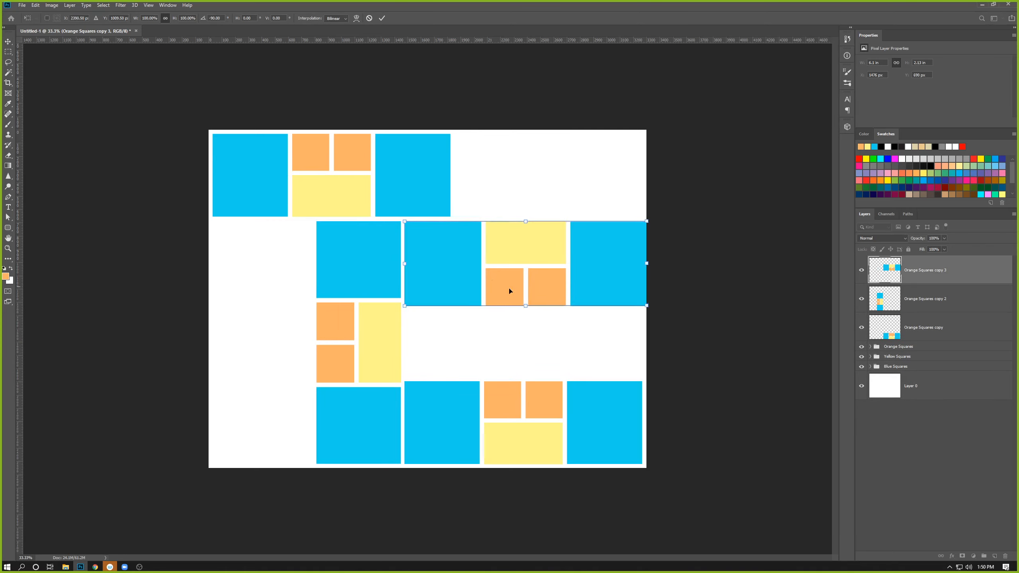
{"action": "left_click_drag", "start_coordinate": [643, 307], "coordinate": [626, 302]}
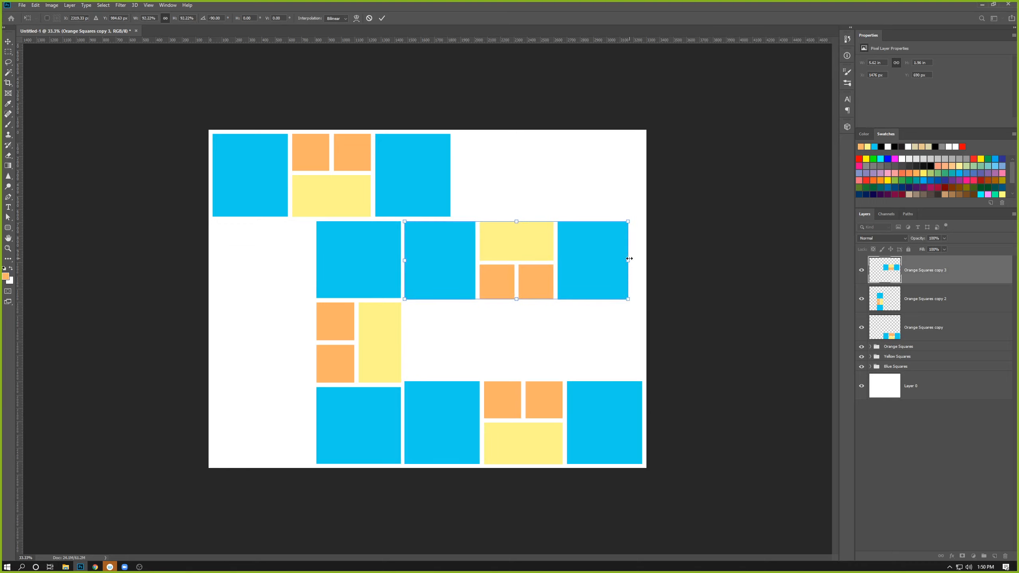
{"action": "left_click_drag", "start_coordinate": [630, 260], "coordinate": [643, 261]}
{"action": "key", "text": "Return"}
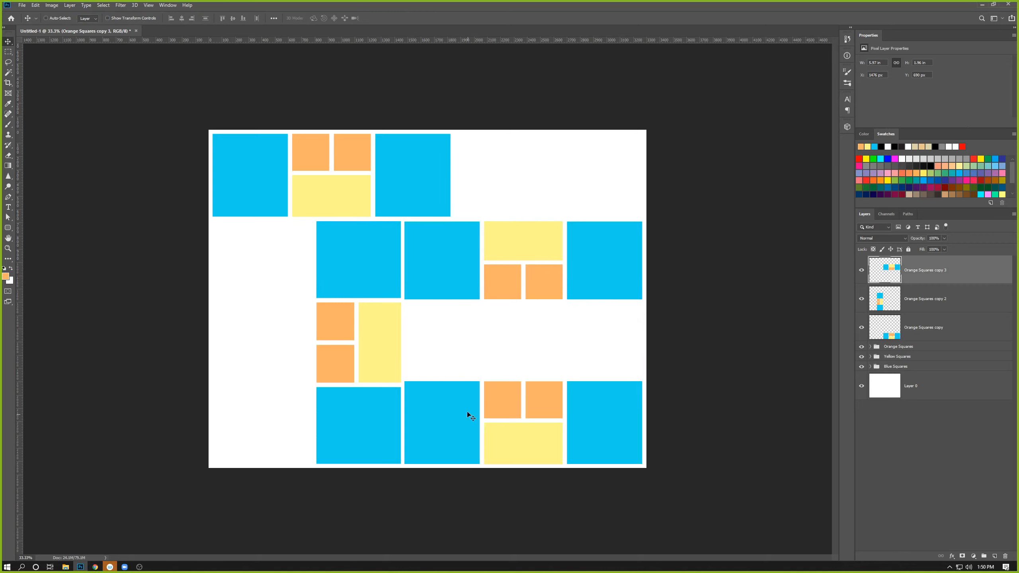
Duplicate the middle horizontal block, rotate the copy by -90°, and move it to the left of the vertical column.
{"action": "left_click_drag", "start_coordinate": [484, 263], "coordinate": [326, 344]}
{"action": "key", "text": "ctrl+t"}
{"action": "left_click_drag", "start_coordinate": [218, 283], "coordinate": [339, 418]}
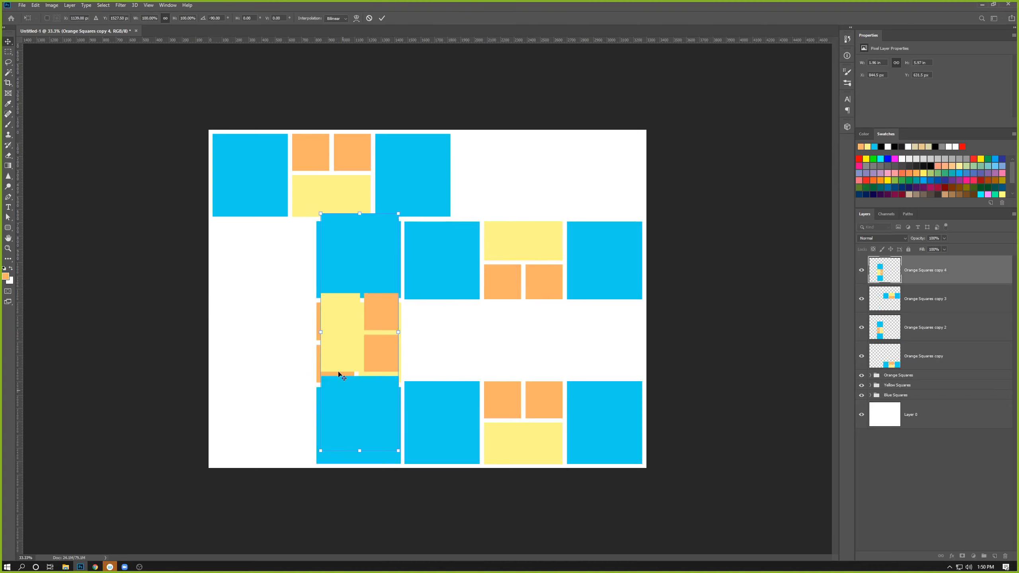
{"action": "key", "text": "Return"}
{"action": "left_click_drag", "start_coordinate": [339, 371], "coordinate": [253, 346]}
Delete the lower blue square of the new vertical copy with a rectangular marquee selection, and deselect.
{"action": "key", "text": "m"}
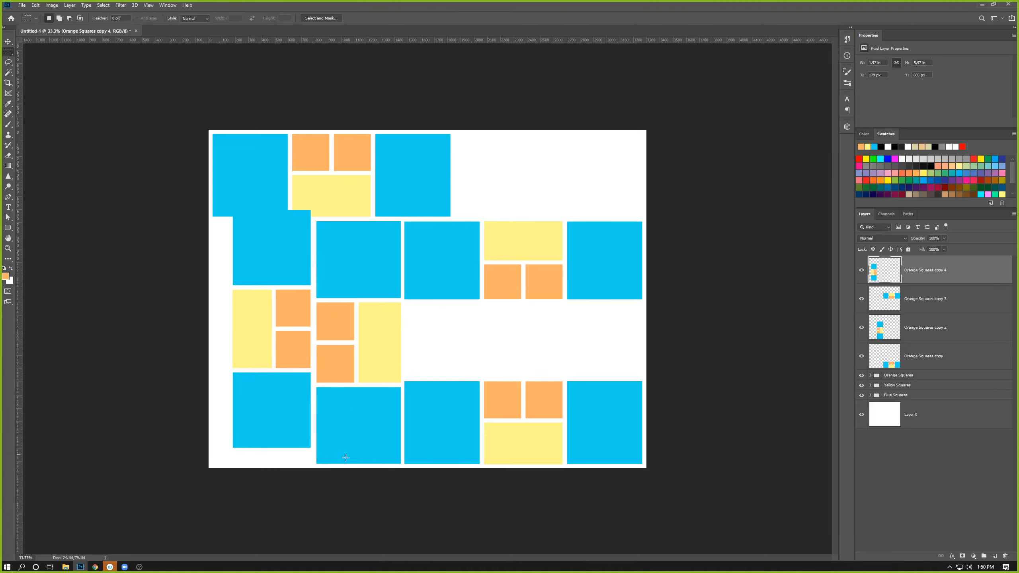
{"action": "left_click_drag", "start_coordinate": [317, 448], "coordinate": [346, 467]}
{"action": "left_click_drag", "start_coordinate": [277, 421], "coordinate": [217, 372]}
{"action": "key", "text": "Delete"}
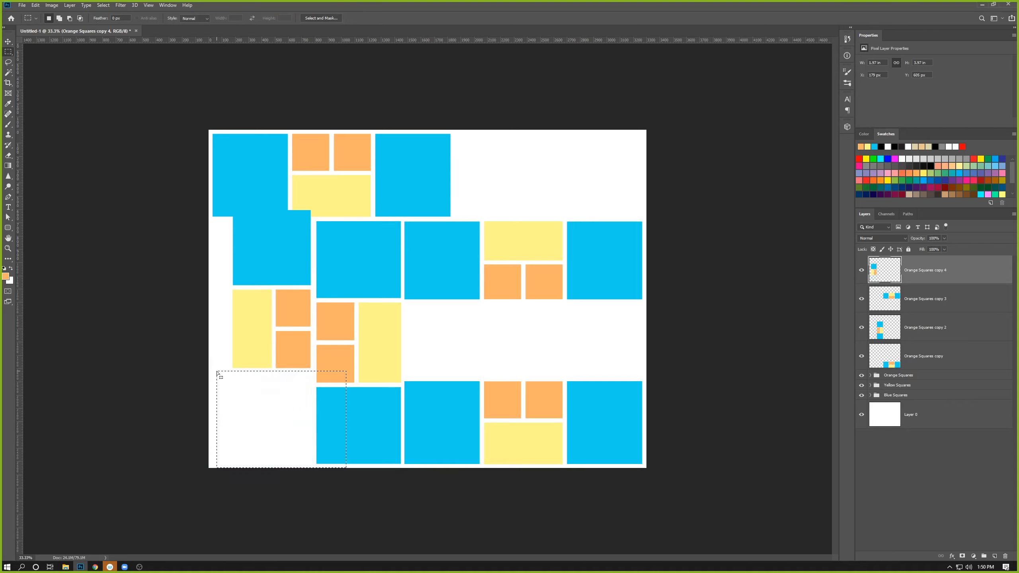
{"action": "key", "text": "ctrl+d"}
Move the trimmed block down and free-transform it to fill the lower-left space, about 2.46 by 6.12 in at X 31 px, Y 690 px.
{"action": "key", "text": "v"}
{"action": "left_click_drag", "start_coordinate": [277, 299], "coordinate": [276, 396]}
{"action": "key", "text": "ctrl+t"}
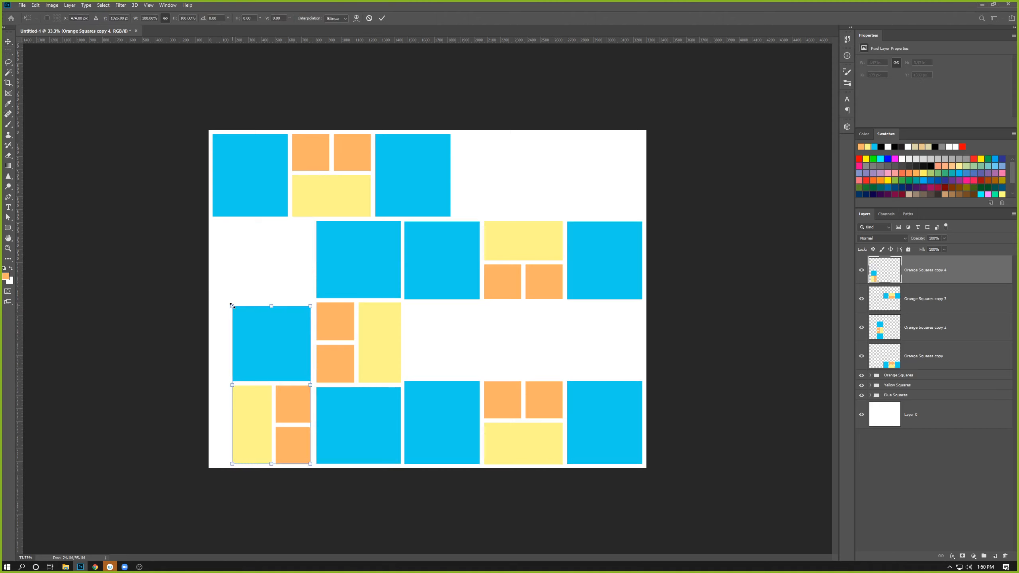
{"action": "left_click_drag", "start_coordinate": [232, 302], "coordinate": [260, 223]}
{"action": "key", "text": "Return"}
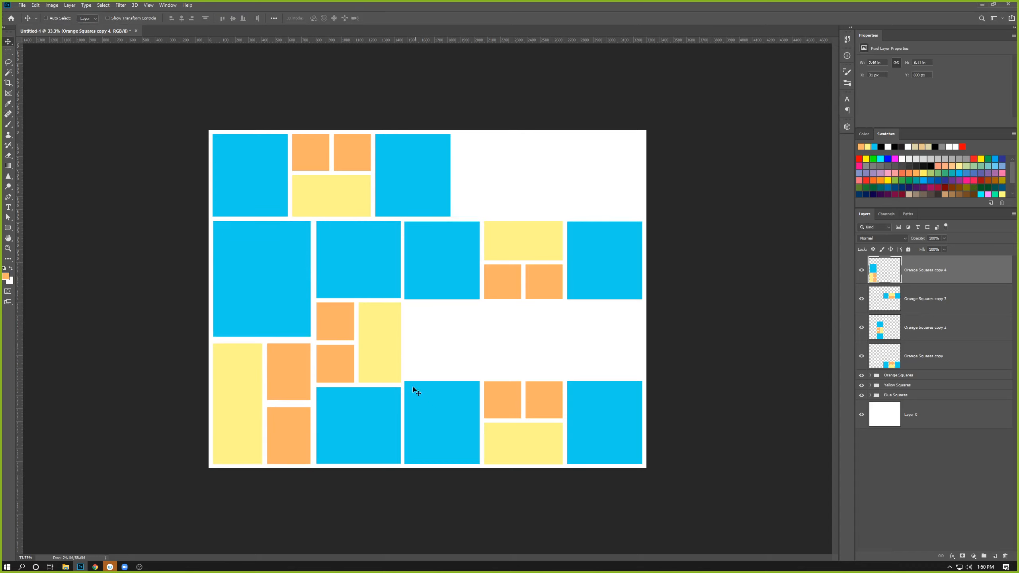
Duplicate the middle horizontal block into the gap below it and squeeze the copy to 1.85 in wide at X 1476 px, Y 1293 px.
{"action": "left_click", "coordinate": [923, 306]}
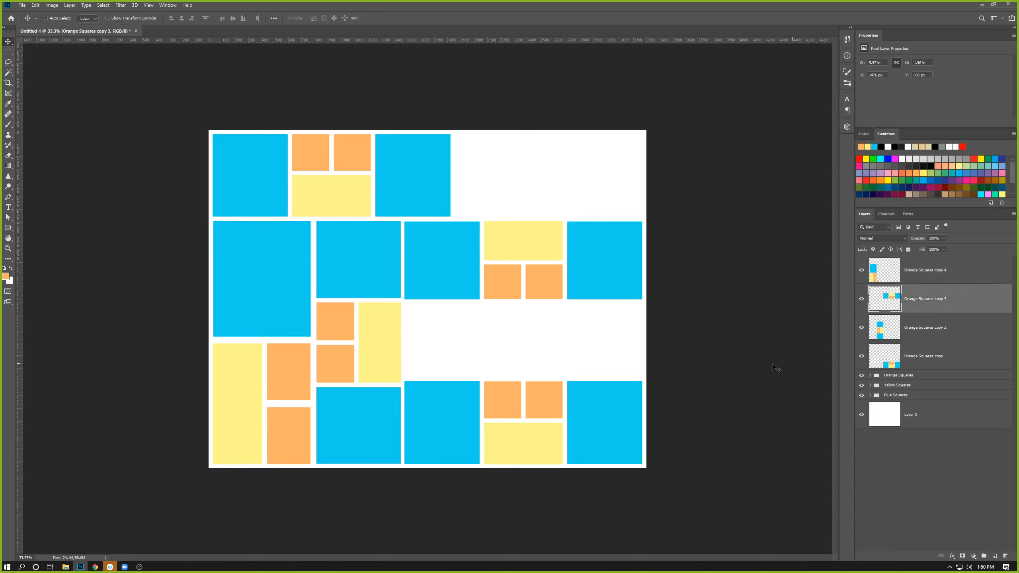
{"action": "left_click_drag", "start_coordinate": [373, 313], "coordinate": [369, 401]}
{"action": "key", "text": "ctrl+t"}
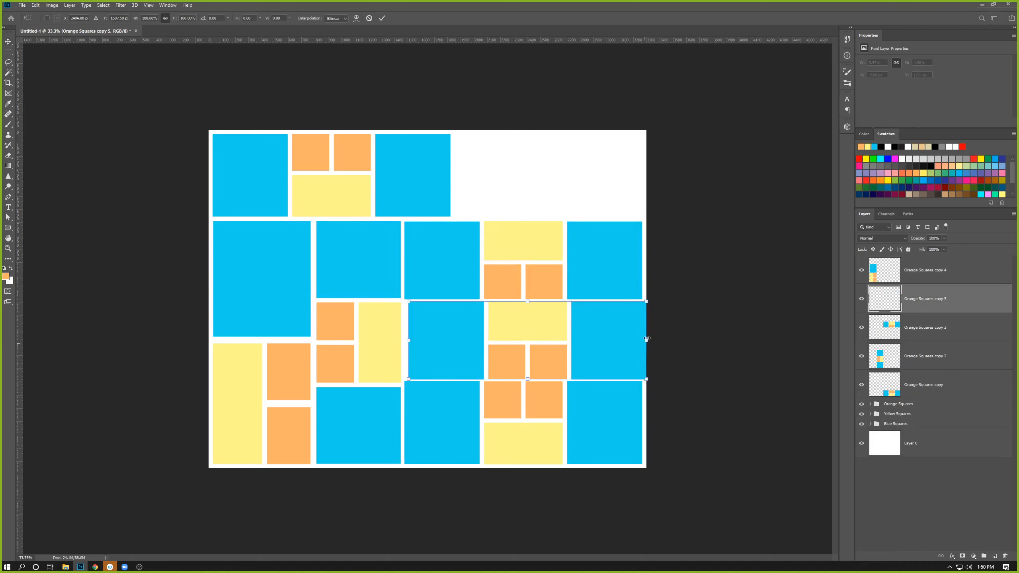
{"action": "left_click_drag", "start_coordinate": [646, 339], "coordinate": [551, 339]}
{"action": "left_click_drag", "start_coordinate": [538, 343], "coordinate": [483, 345]}
{"action": "left_click_drag", "start_coordinate": [406, 334], "coordinate": [402, 335]}
{"action": "key", "text": "Return"}
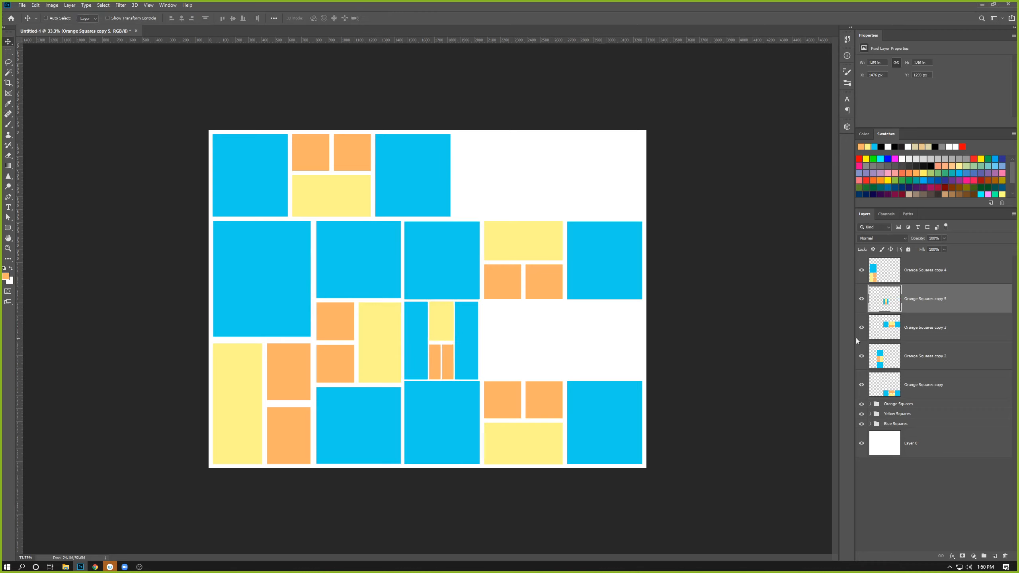
Duplicate the narrowed block twice to the right, filling the rest of the gap with evenly spaced copies.
{"action": "left_click_drag", "start_coordinate": [458, 338], "coordinate": [618, 339]}
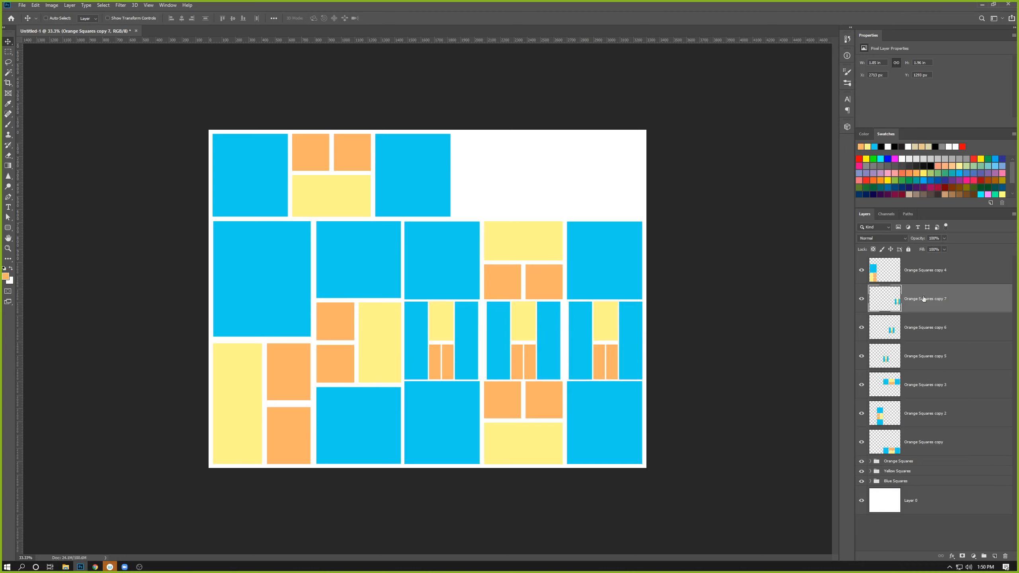
Merge the three narrowed block copies into one layer, and duplicate the horizontal block above them up into the empty top-row space.
{"action": "left_click", "coordinate": [909, 356], "text": "shift"}
{"action": "key", "text": "ctrl+e"}
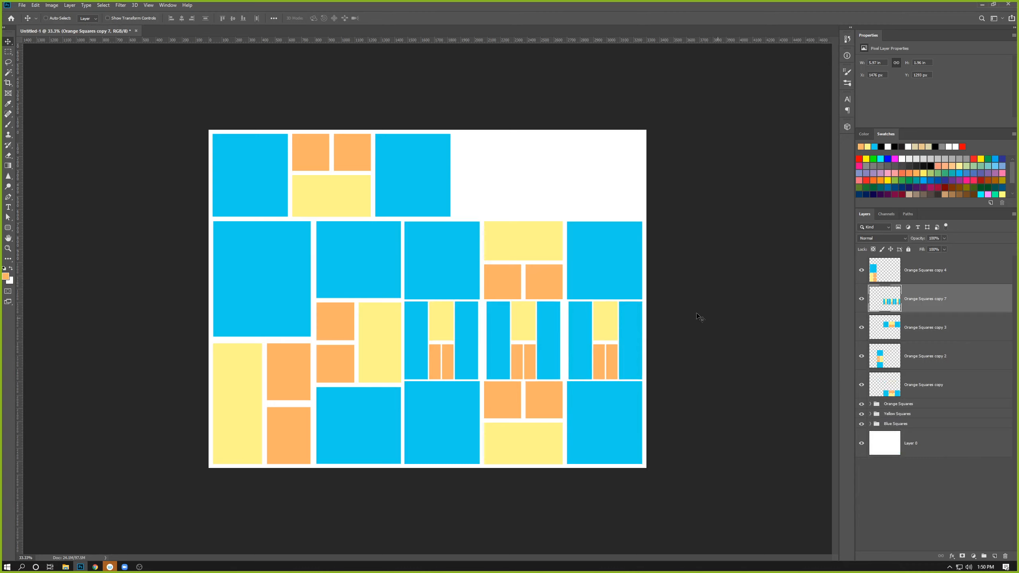
{"action": "left_click", "coordinate": [895, 333]}
{"action": "key", "text": "m"}
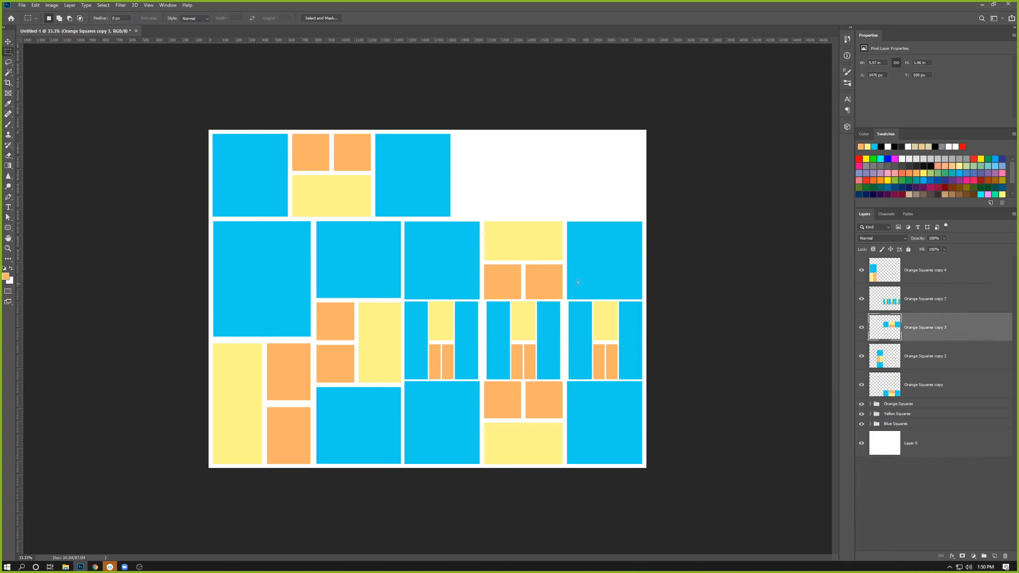
{"action": "key", "text": "v"}
{"action": "left_click_drag", "start_coordinate": [565, 268], "coordinate": [538, 202]}
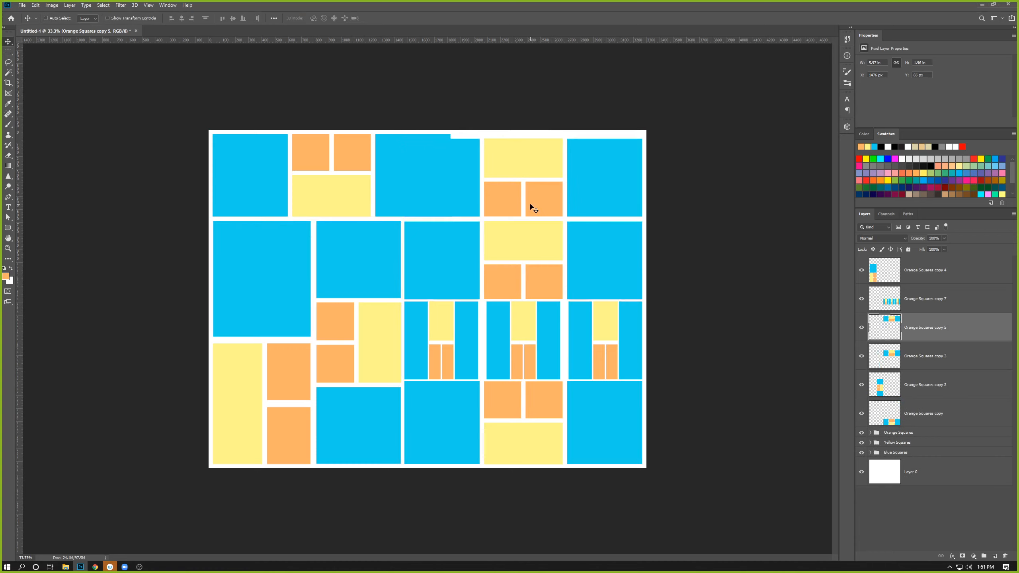
Delete the first blue square of the new top-row copy with a rectangular marquee selection, and deselect.
{"action": "key", "text": "m"}
{"action": "left_click_drag", "start_coordinate": [349, 129], "coordinate": [478, 282]}
{"action": "key", "text": "Delete"}
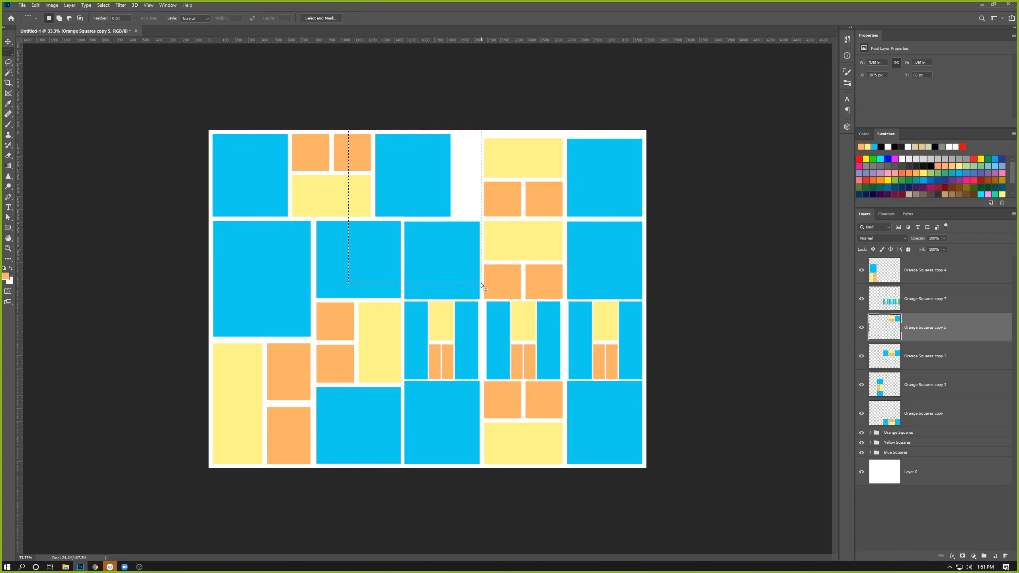
{"action": "key", "text": "ctrl+d"}
Free-transform the trimmed copy to fill the rest of the top row, about 4.7 in wide at Y 31 px.
{"action": "key", "text": "ctrl+t"}
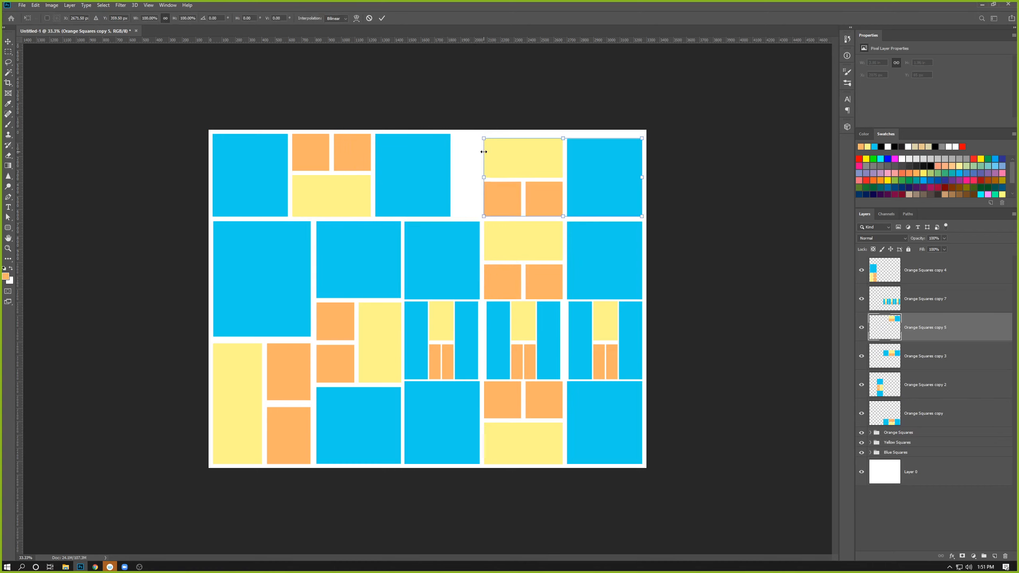
{"action": "mouse_move", "coordinate": [483, 152]}
{"action": "left_mouse_down"}
{"action": "mouse_move", "coordinate": [454, 151]}
{"action": "mouse_move", "coordinate": [481, 137]}
{"action": "left_mouse_up"}
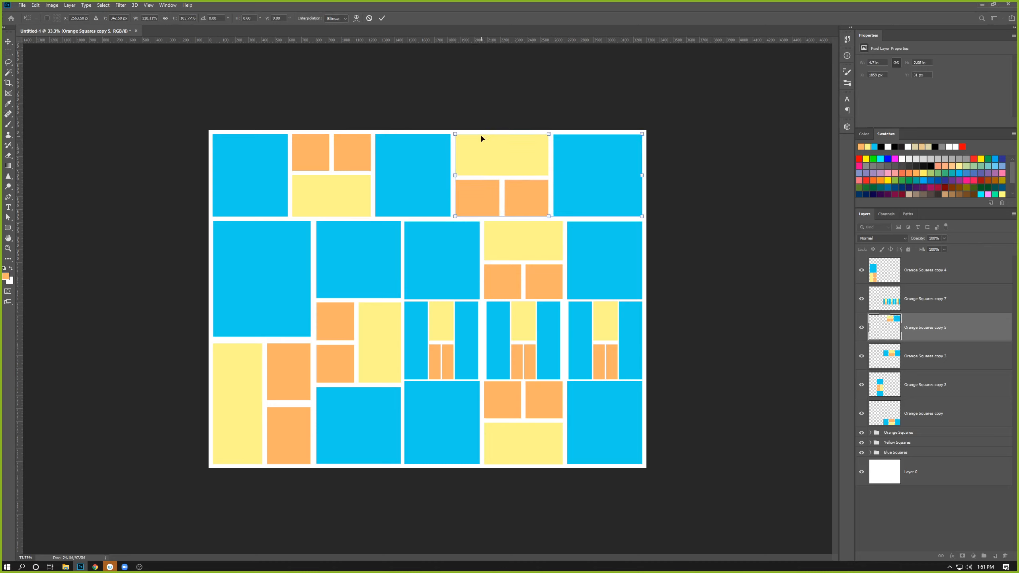
{"action": "key", "text": "Return"}
Merge all the block copy layers into a single layer, and toggle its visibility to check what it contains.
{"action": "key", "text": "m"}
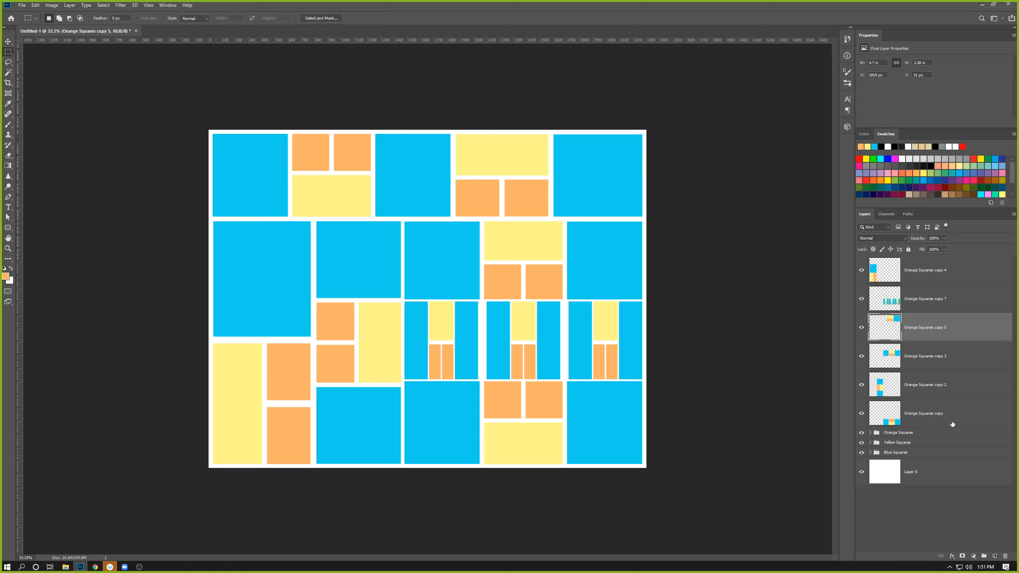
{"action": "left_click", "coordinate": [911, 415]}
{"action": "left_click", "coordinate": [918, 282], "text": "shift"}
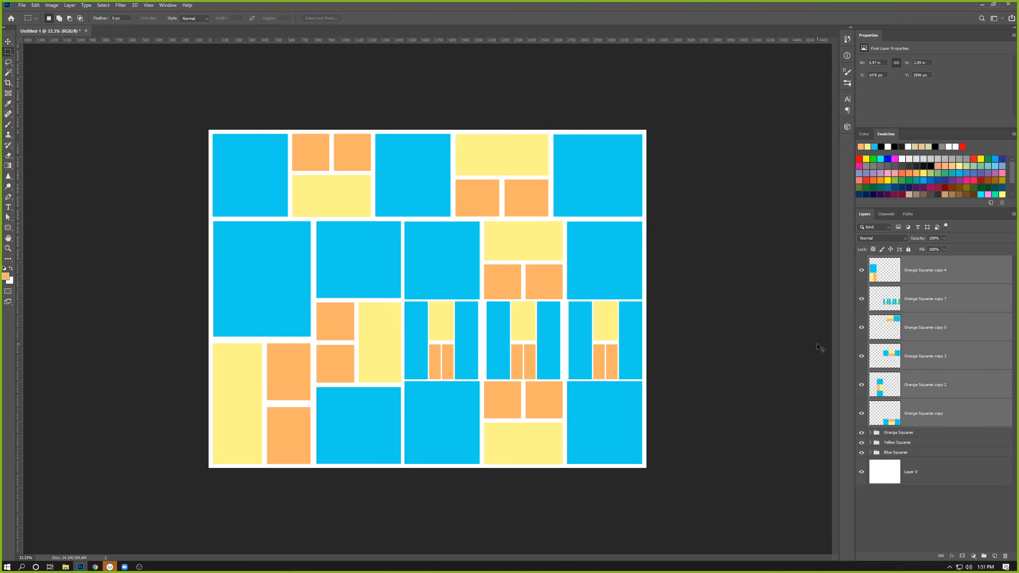
{"action": "key", "text": "ctrl+e"}
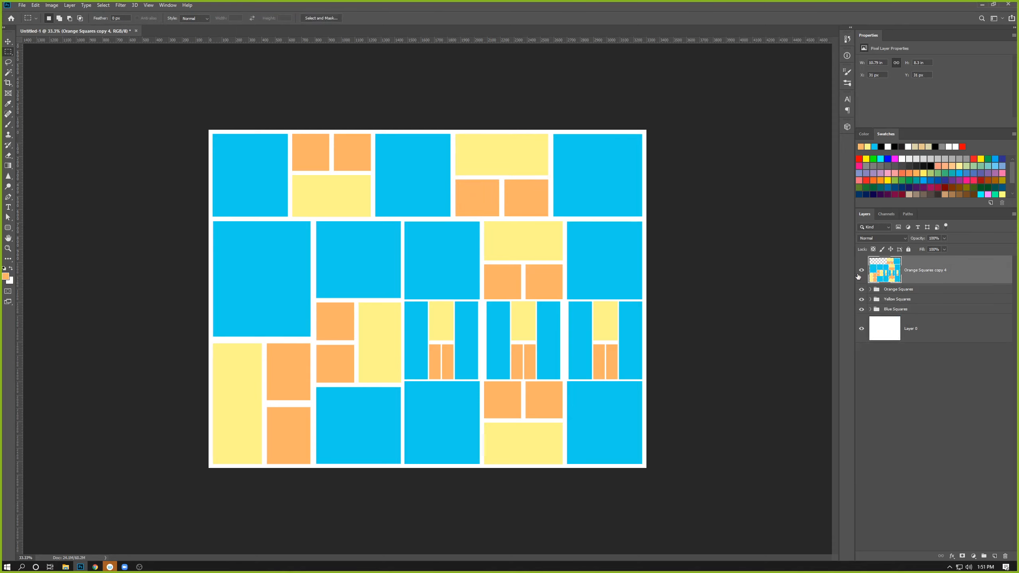
{"action": "left_click", "coordinate": [861, 272]}
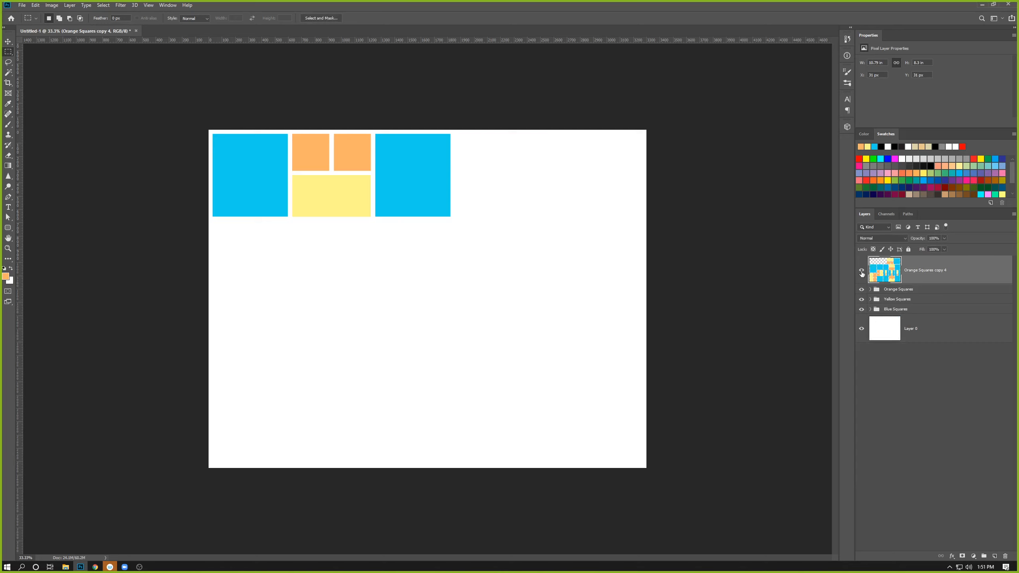
{"action": "left_click", "coordinate": [861, 272]}
{"action": "left_click", "coordinate": [861, 272]}
{"action": "left_click", "coordinate": [862, 272]}
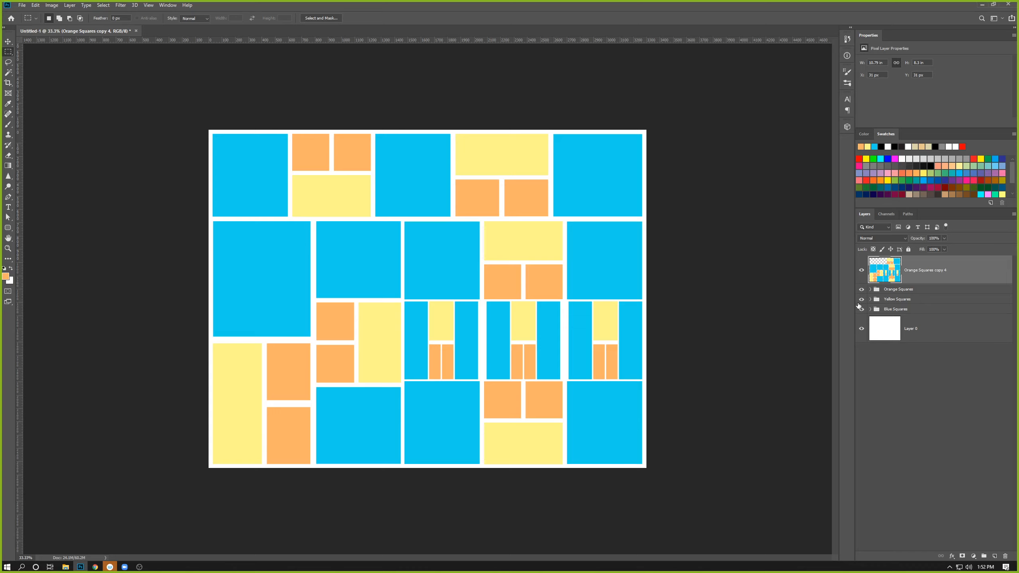
Create a new layer above the merged blocks and activate the Brush tool.
{"action": "key", "text": "ctrl+shift+n"}
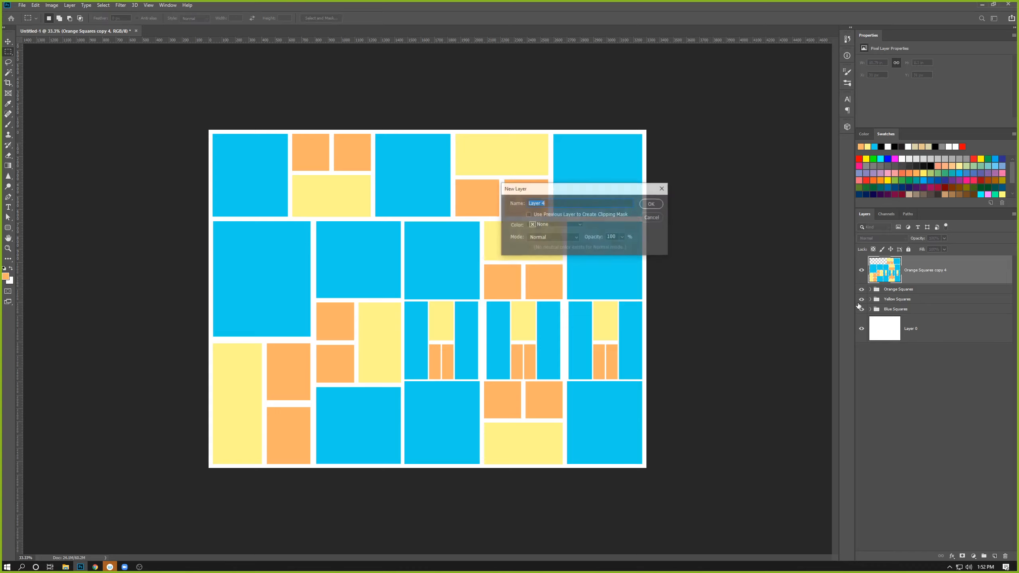
{"action": "key", "text": "Return"}
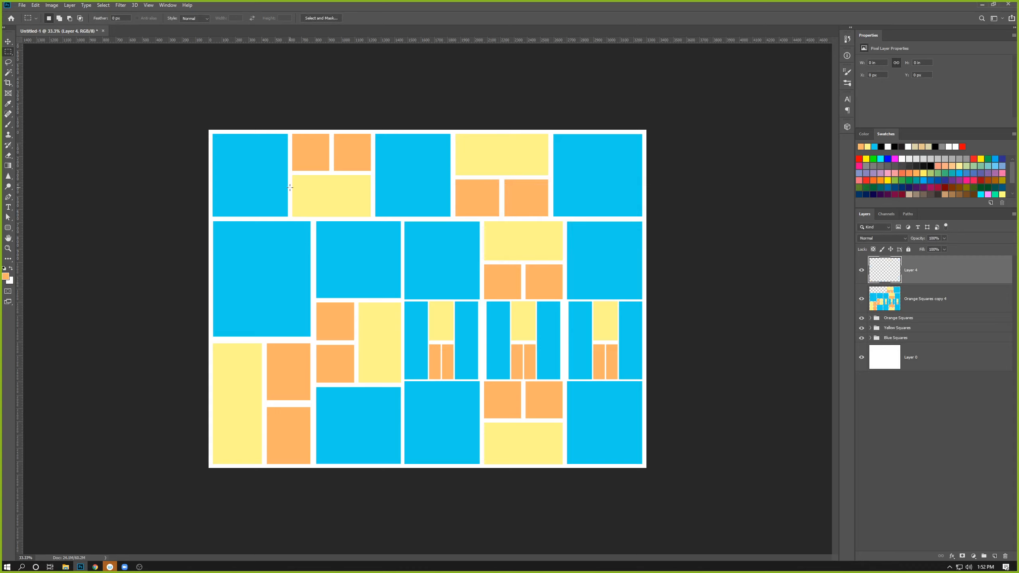
{"action": "key", "text": "b"}
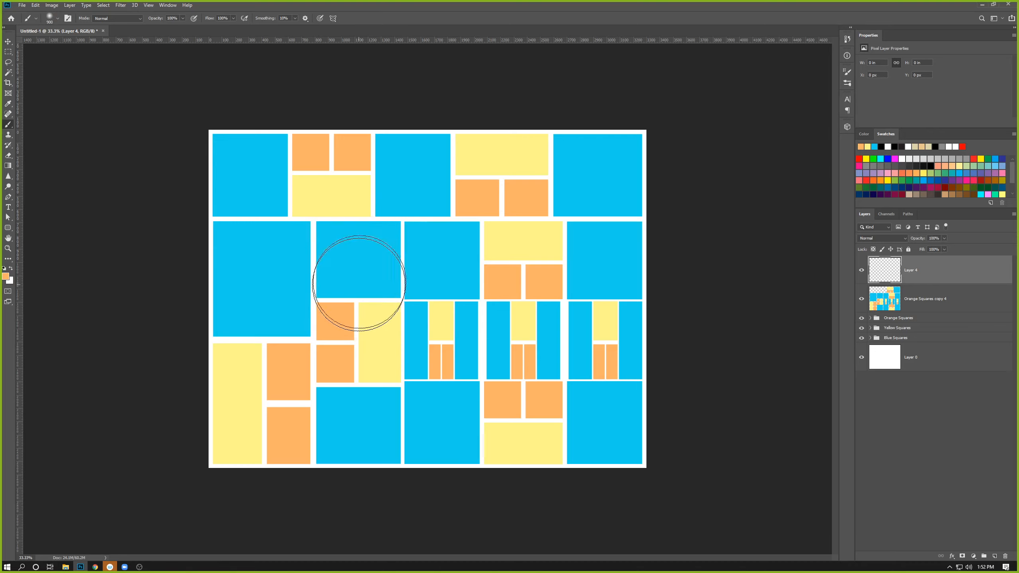
{"action": "mouse_move", "coordinate": [359, 284]}
{"action": "left_mouse_down"}
{"action": "mouse_move", "coordinate": [511, 335]}
{"action": "mouse_move", "coordinate": [386, 205]}
{"action": "mouse_move", "coordinate": [346, 282]}
{"action": "left_mouse_up"}
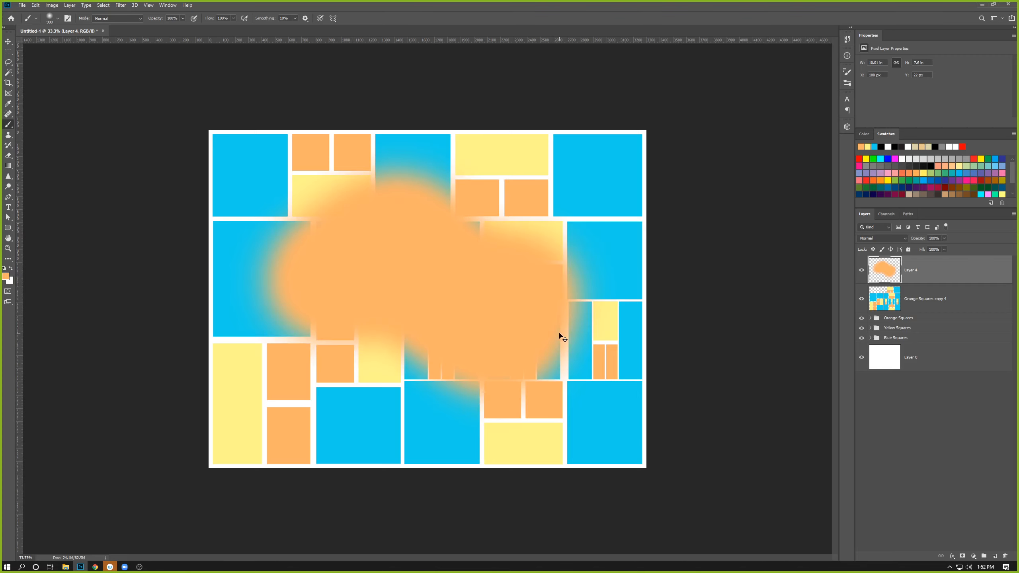
{"action": "key", "text": "ctrl+z"}
{"action": "key", "text": "ctrl+z"}
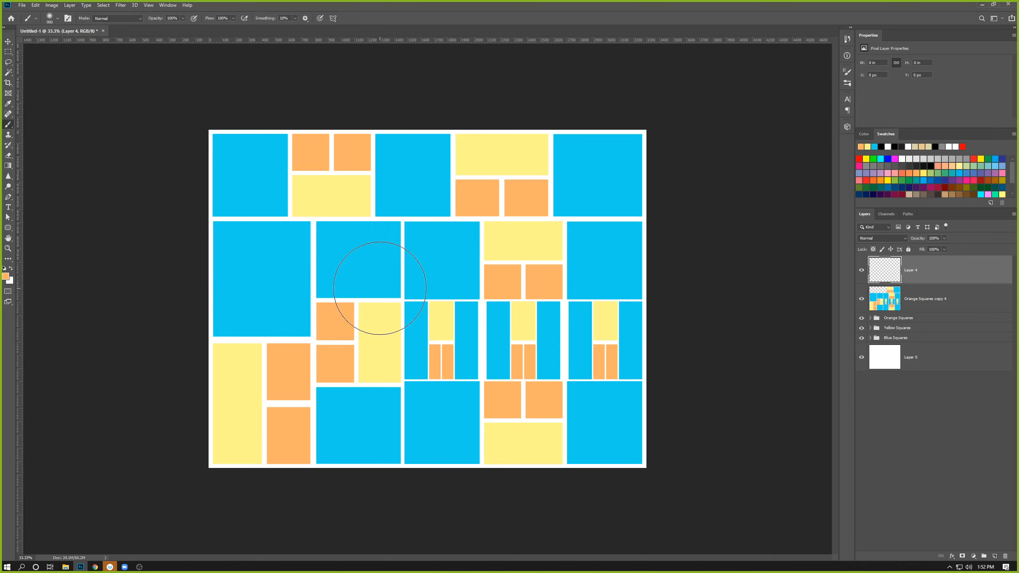
Raise the brush hardness to a crisp edge, and test it with an orange stroke across the canvas that is undone.
{"action": "key", "text": "shift+bracketright"}
{"action": "key", "text": "shift+bracketright"}
{"action": "key", "text": "shift+bracketright"}
{"action": "key", "text": "shift+bracketright"}
{"action": "mouse_move", "coordinate": [339, 277]}
{"action": "left_mouse_down"}
{"action": "mouse_move", "coordinate": [400, 325]}
{"action": "mouse_move", "coordinate": [513, 273]}
{"action": "mouse_move", "coordinate": [543, 318]}
{"action": "left_mouse_up"}
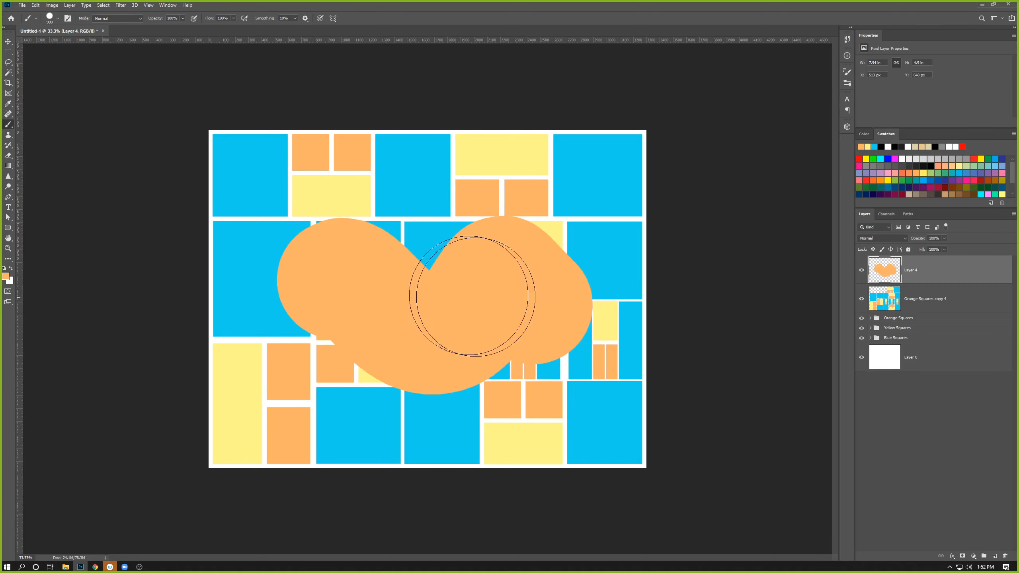
{"action": "key", "text": "ctrl+z"}
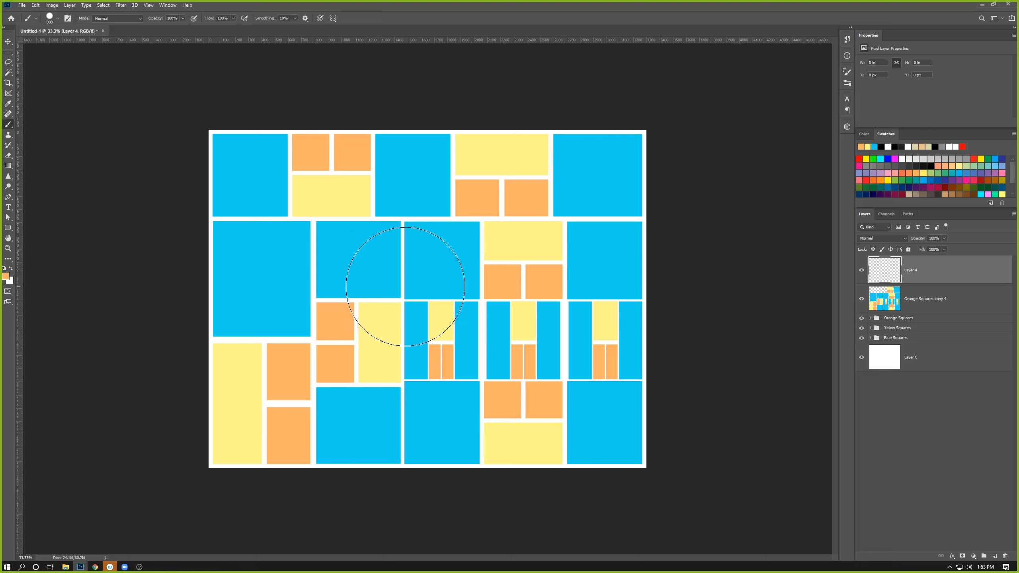
Reset the foreground and background colours to default black and white, and undo a black test stroke.
{"action": "key", "text": "d"}
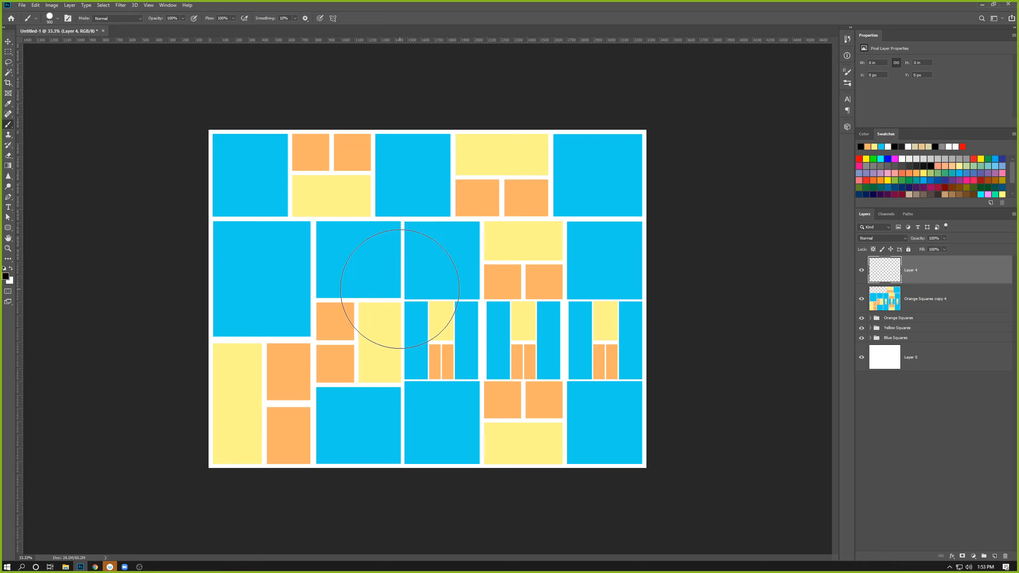
{"action": "mouse_move", "coordinate": [337, 248]}
{"action": "left_mouse_down"}
{"action": "mouse_move", "coordinate": [367, 298]}
{"action": "mouse_move", "coordinate": [444, 380]}
{"action": "left_mouse_up"}
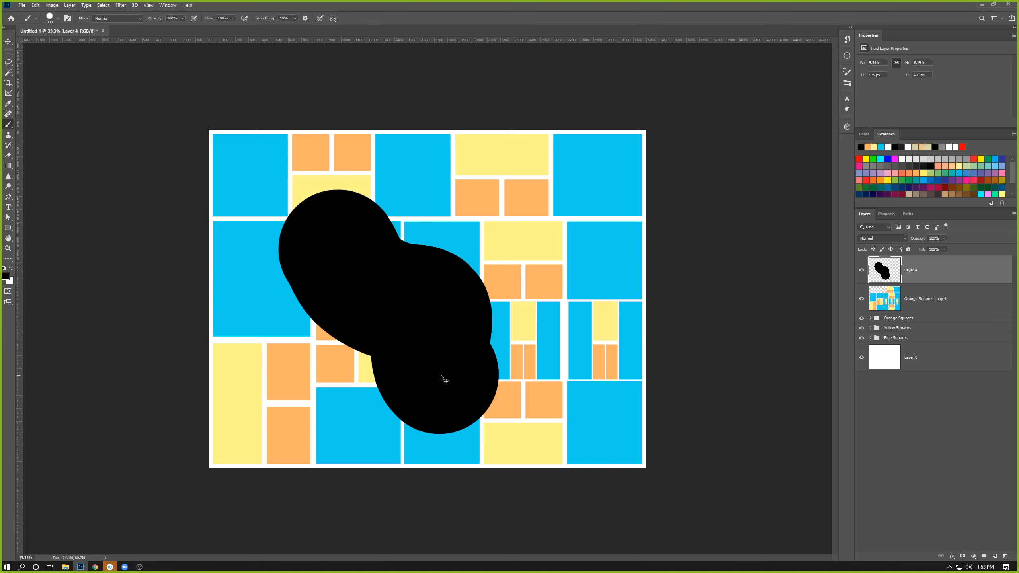
{"action": "key", "text": "ctrl+z"}
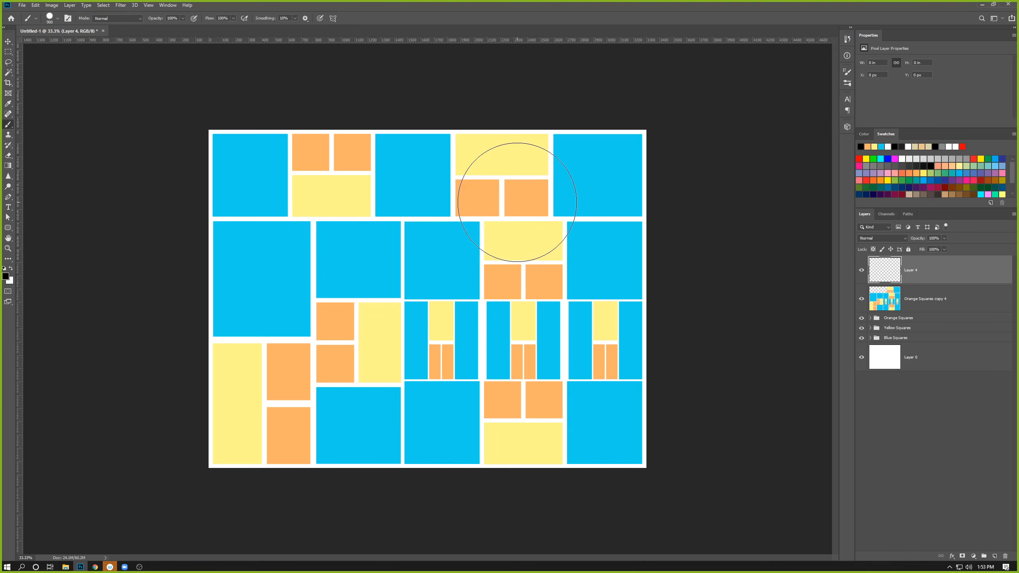
Shrink the brush and paint a straight black line about 0.25 in thick across the full-width gap below the top row.
{"action": "key", "text": "bracketleft"}
{"action": "key", "text": "bracketleft"}
{"action": "key", "text": "bracketleft"}
{"action": "key", "text": "bracketleft"}
{"action": "key", "text": "bracketleft"}
{"action": "key", "text": "bracketleft"}
{"action": "key", "text": "bracketleft"}
{"action": "key", "text": "bracketright"}
{"action": "key", "text": "bracketright"}
{"action": "key", "text": "bracketright"}
{"action": "key", "text": "bracketleft"}
{"action": "key", "text": "bracketleft"}
{"action": "key", "text": "bracketleft"}
{"action": "key", "text": "bracketleft"}
{"action": "key", "text": "bracketleft"}
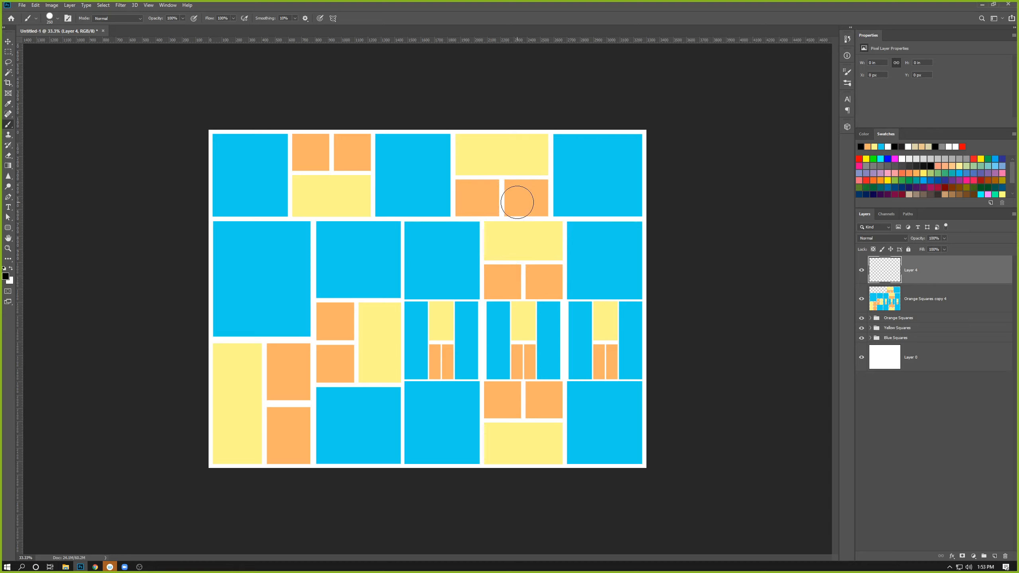
{"action": "key", "text": "bracketleft"}
{"action": "key", "text": "bracketleft"}
{"action": "key", "text": "bracketleft"}
{"action": "key", "text": "bracketleft"}
{"action": "key", "text": "bracketleft"}
{"action": "key", "text": "bracketleft"}
{"action": "mouse_move", "coordinate": [654, 218]}
{"action": "left_mouse_down"}
{"action": "mouse_move", "coordinate": [489, 217]}
{"action": "mouse_move", "coordinate": [177, 155]}
{"action": "mouse_move", "coordinate": [43, 161]}
{"action": "left_mouse_up"}
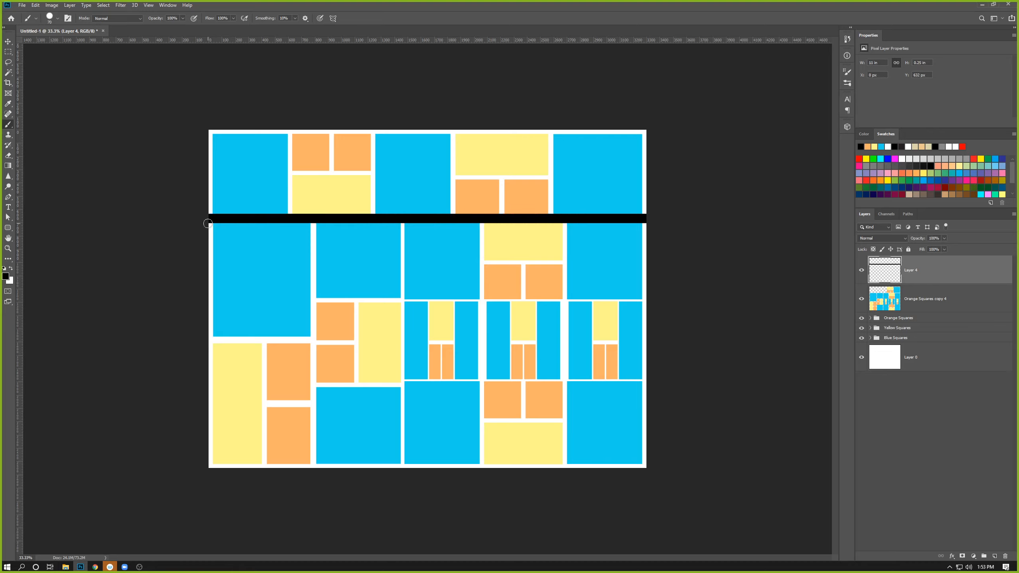
On a new layer, paint two black vertical lines about 0.15 in thick along the middle gaps, from the horizontal line to the canvas bottom.
{"action": "key", "text": "bracketleft"}
{"action": "key", "text": "bracketleft"}
{"action": "key", "text": "bracketleft"}
{"action": "key", "text": "ctrl+shift+n"}
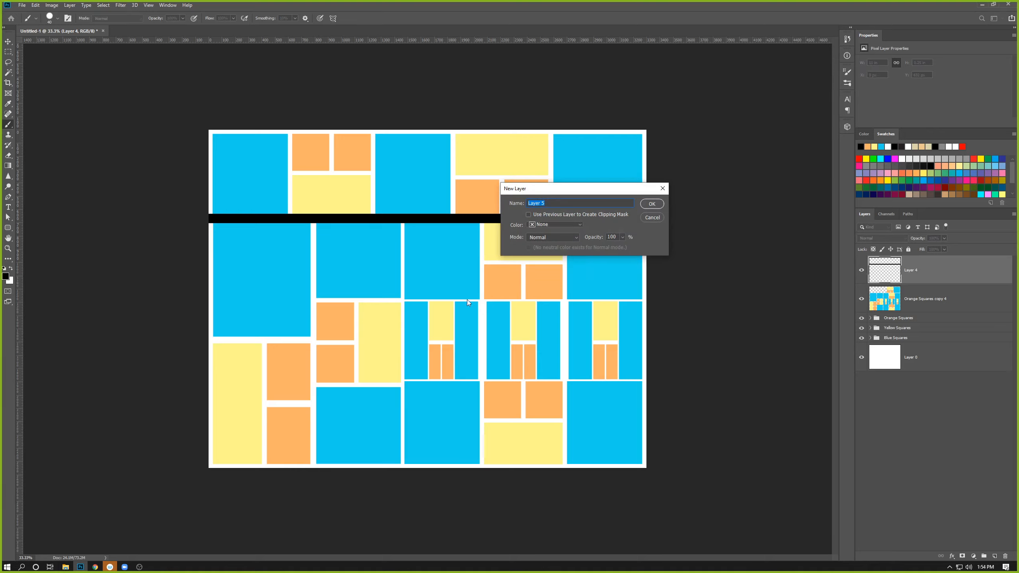
{"action": "key", "text": "Return"}
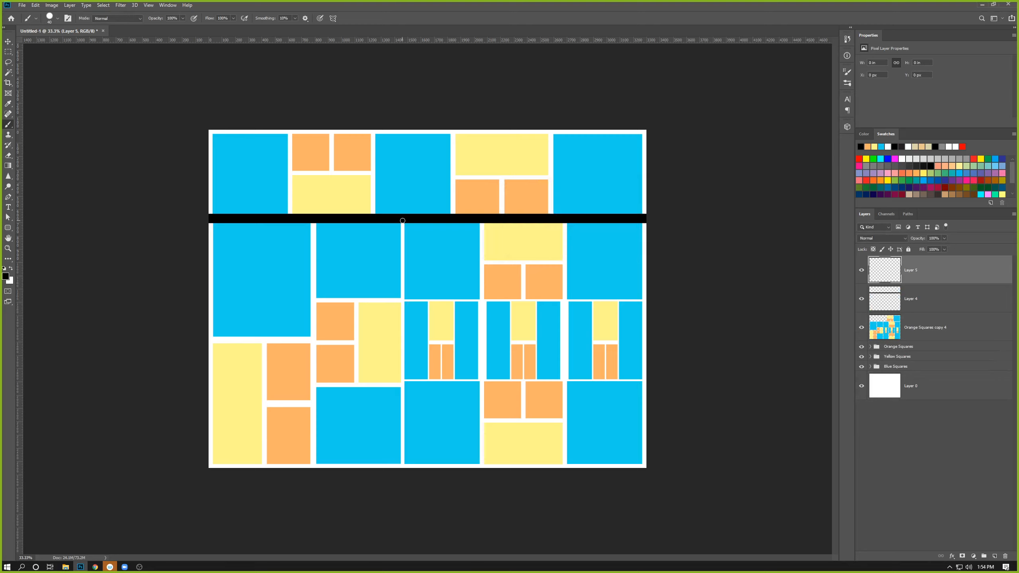
{"action": "left_click_drag", "start_coordinate": [402, 220], "coordinate": [402, 468]}
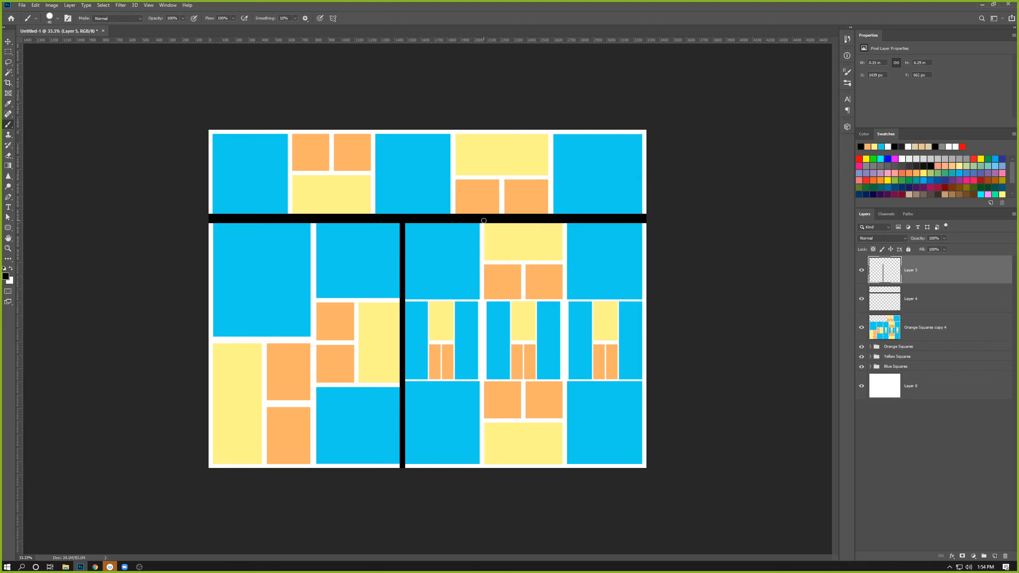
{"action": "left_click_drag", "start_coordinate": [481, 225], "coordinate": [481, 467]}
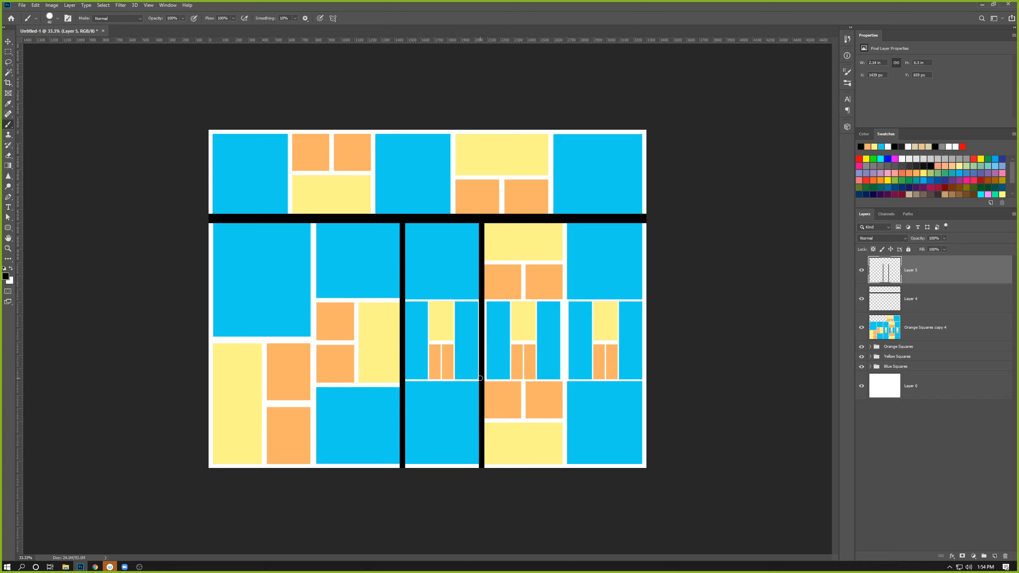
Paint a thin black horizontal line above the lower-right blocks, from the second vertical line to the canvas edge, undoing and repainting it once.
{"action": "left_click_drag", "start_coordinate": [481, 380], "coordinate": [658, 381]}
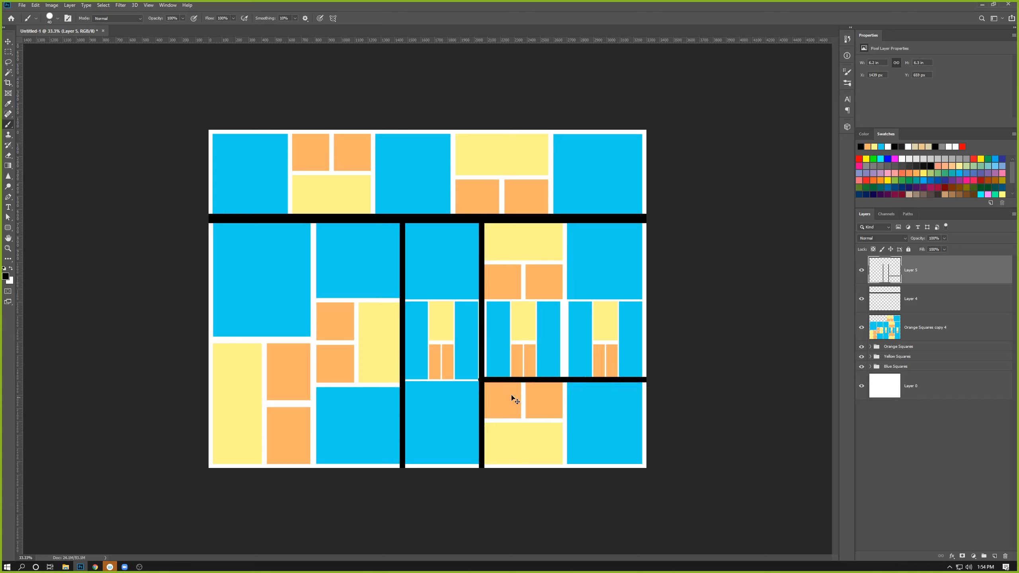
{"action": "key", "text": "ctrl+z"}
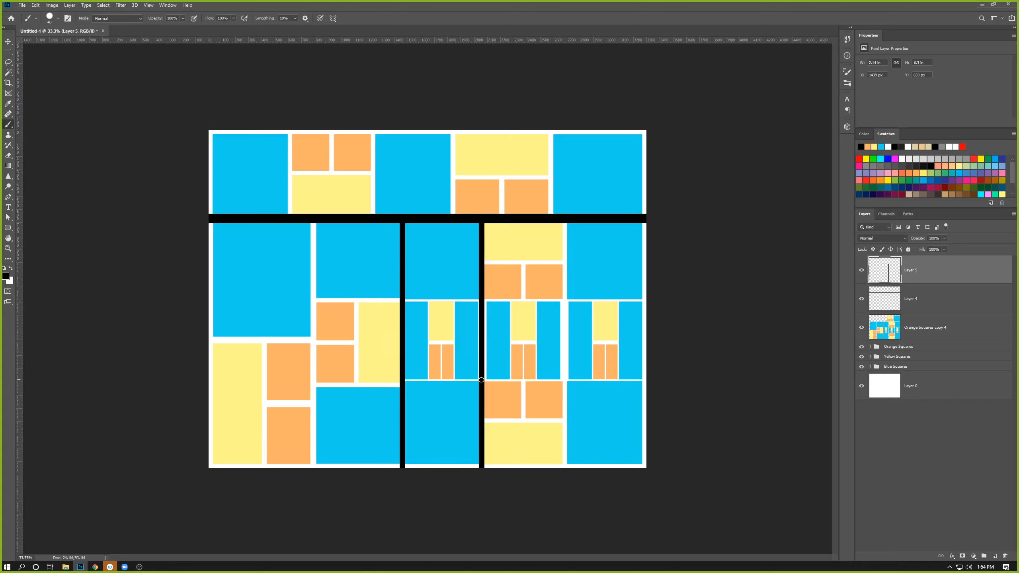
{"action": "left_click_drag", "start_coordinate": [481, 380], "coordinate": [658, 381]}
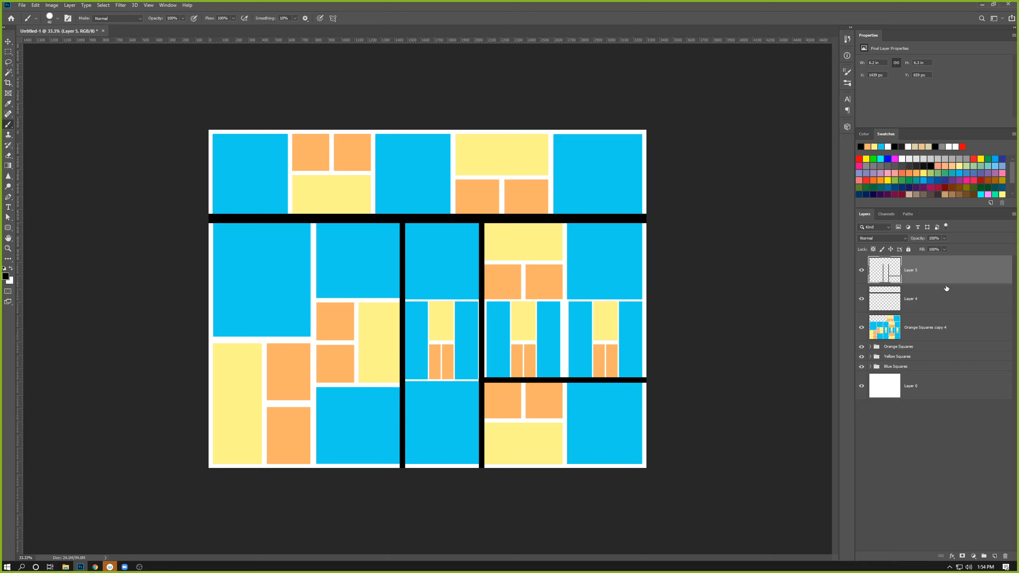
Duplicate the thick horizontal line's layer to the top of the stack and move the copy down to Y 977 px.
{"action": "left_click", "coordinate": [913, 301]}
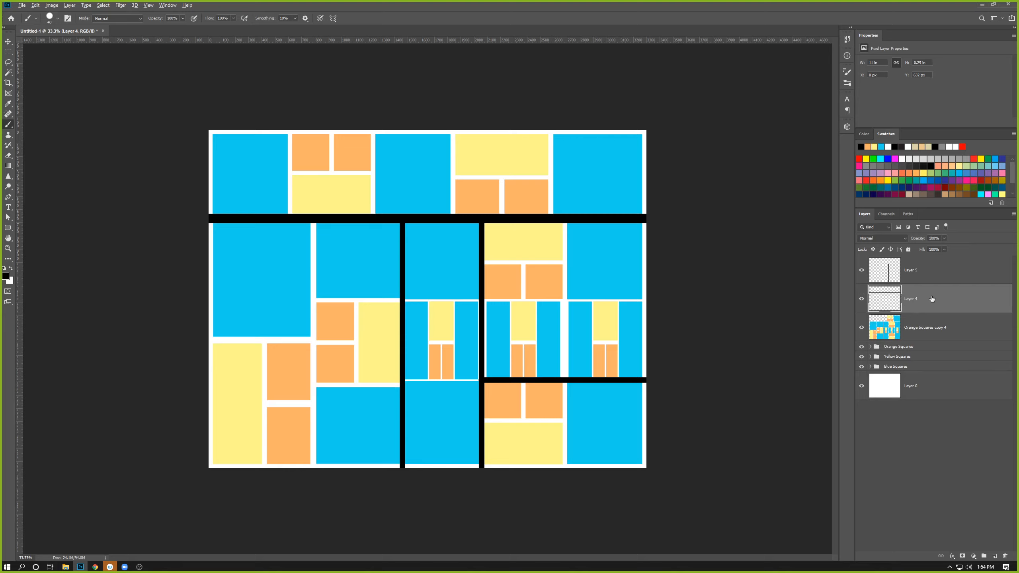
{"action": "left_click_drag", "start_coordinate": [931, 303], "coordinate": [928, 258]}
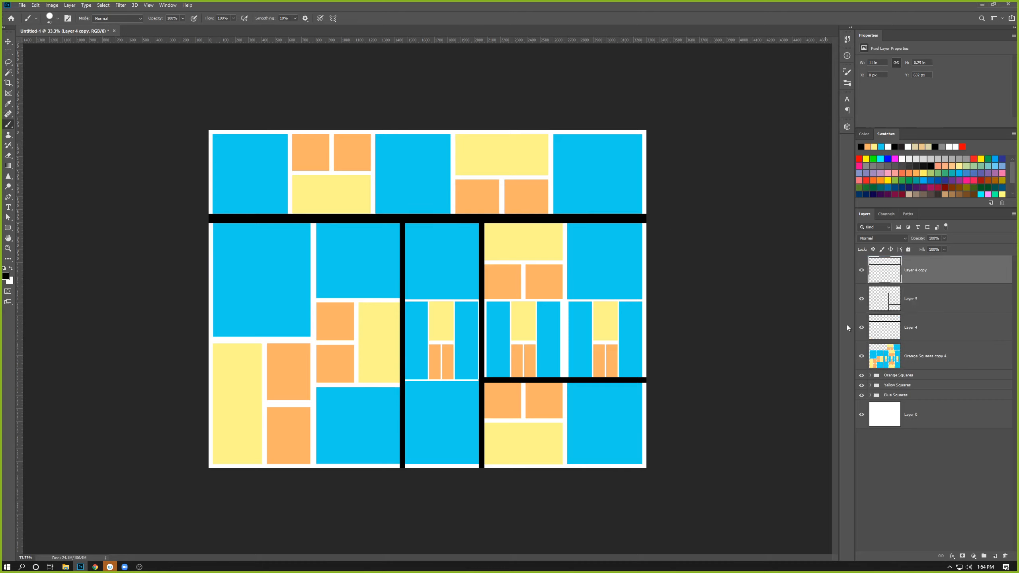
{"action": "key", "text": "v"}
{"action": "left_click_drag", "start_coordinate": [549, 213], "coordinate": [524, 267]}
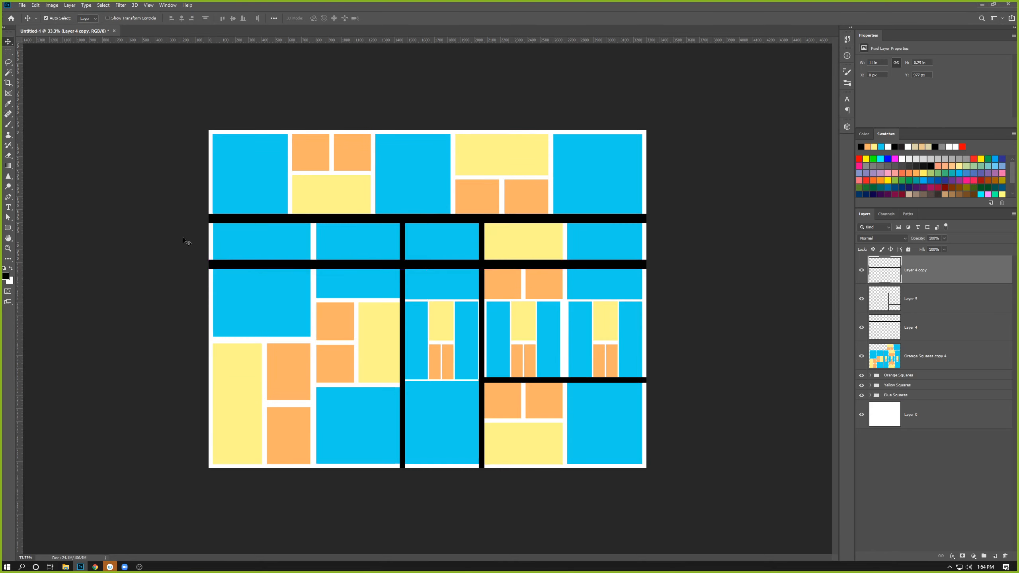
Rotate the copied thick line to vertical and move it into the gap right of the large blue block, at X 758 px.
{"action": "key", "text": "ctrl+t"}
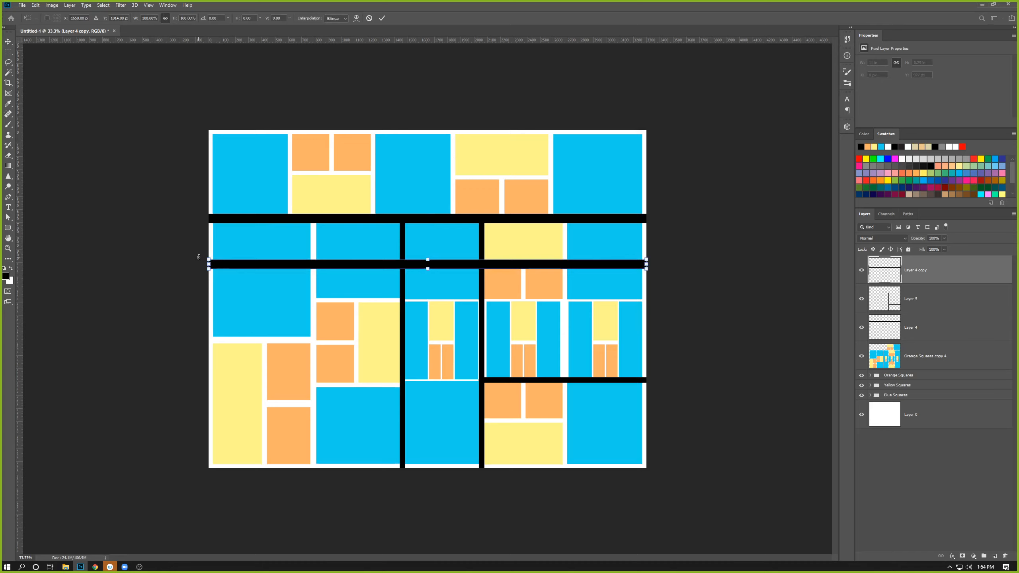
{"action": "left_click_drag", "start_coordinate": [198, 257], "coordinate": [401, 471]}
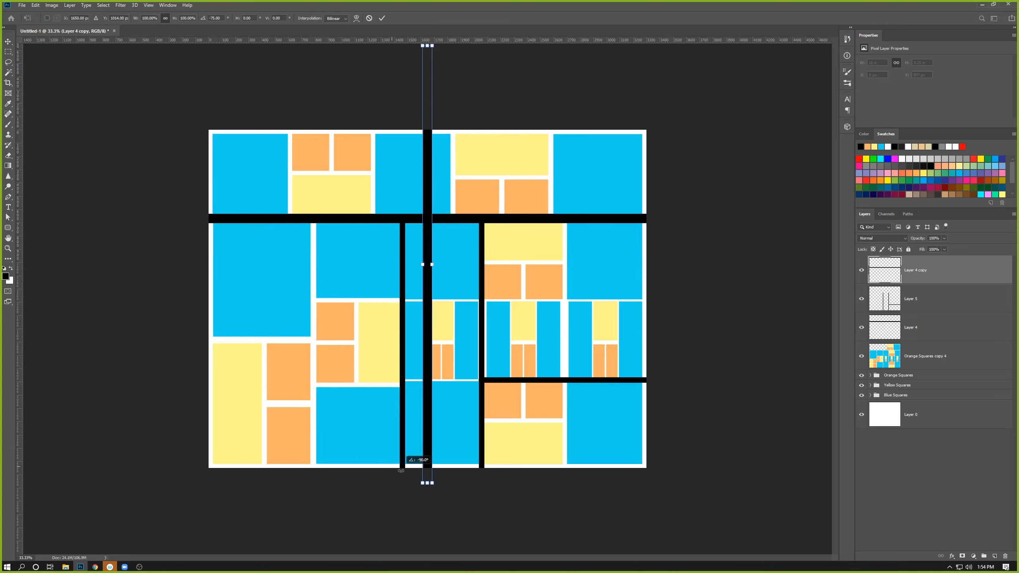
{"action": "key", "text": "Return"}
{"action": "left_click_drag", "start_coordinate": [434, 359], "coordinate": [317, 365]}
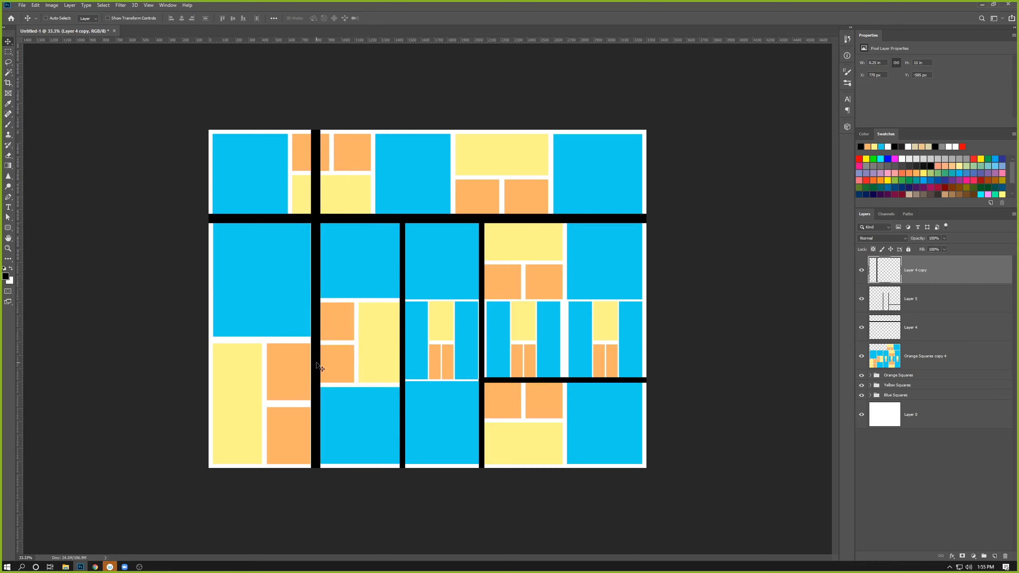
{"action": "key", "text": "Left"}
{"action": "key", "text": "Left"}
{"action": "key", "text": "Left"}
{"action": "key", "text": "Left"}
{"action": "key", "text": "Left"}
{"action": "key", "text": "Left"}
{"action": "key", "text": "Left"}
{"action": "key", "text": "Left"}
{"action": "key", "text": "Left"}
{"action": "key", "text": "Left"}
{"action": "key", "text": "Left"}
{"action": "key", "text": "Left"}
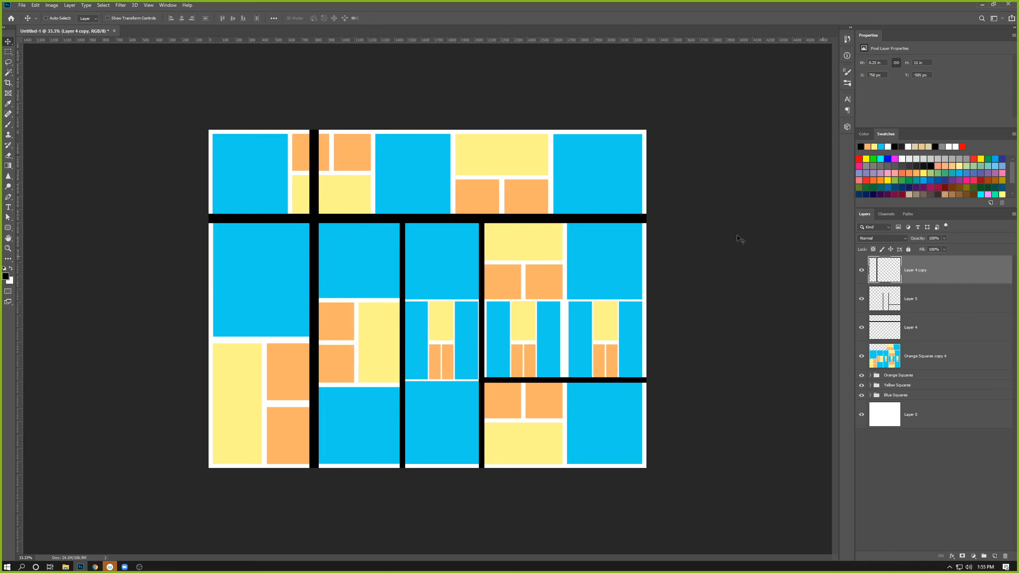
Erase the part of the new vertical line above the horizontal line, undoing the first attempt and redoing it with a smaller eraser.
{"action": "key", "text": "m"}
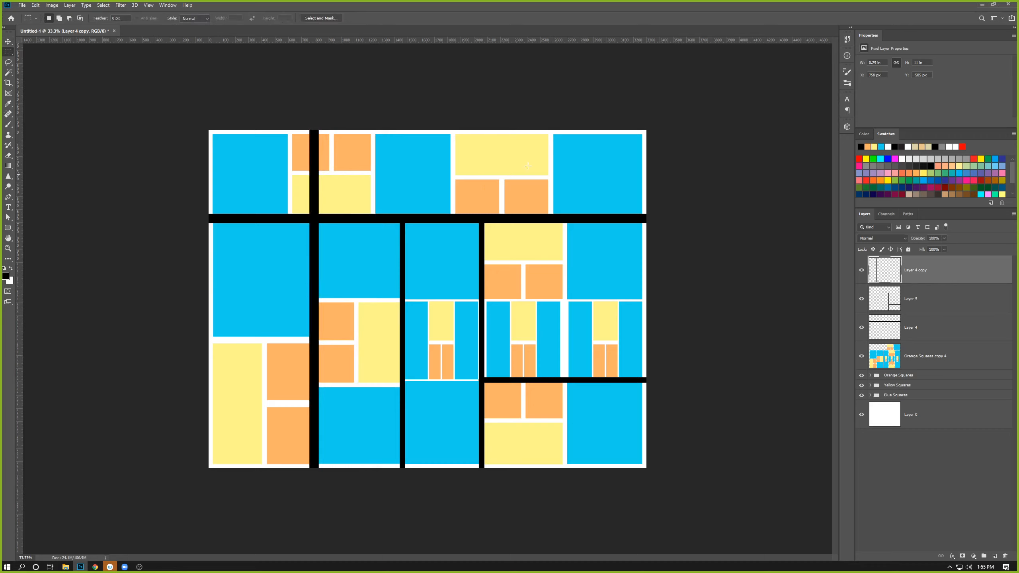
{"action": "key", "text": "e"}
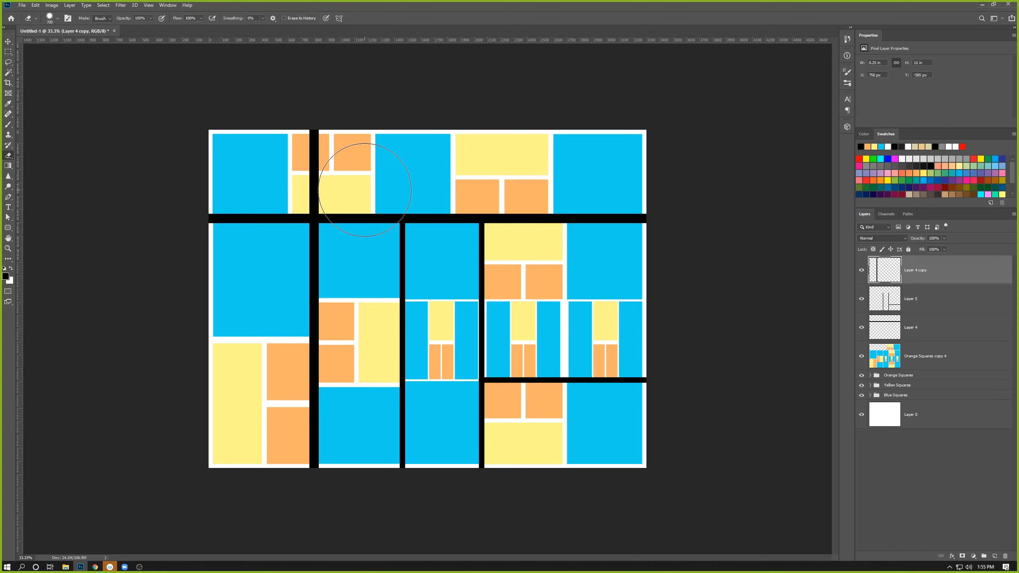
{"action": "key", "text": "bracketleft"}
{"action": "key", "text": "bracketleft"}
{"action": "key", "text": "bracketleft"}
{"action": "key", "text": "bracketleft"}
{"action": "mouse_move", "coordinate": [315, 169]}
{"action": "left_mouse_down"}
{"action": "mouse_move", "coordinate": [315, 137]}
{"action": "mouse_move", "coordinate": [281, 126]}
{"action": "mouse_move", "coordinate": [309, 174]}
{"action": "mouse_move", "coordinate": [312, 195]}
{"action": "left_mouse_up"}
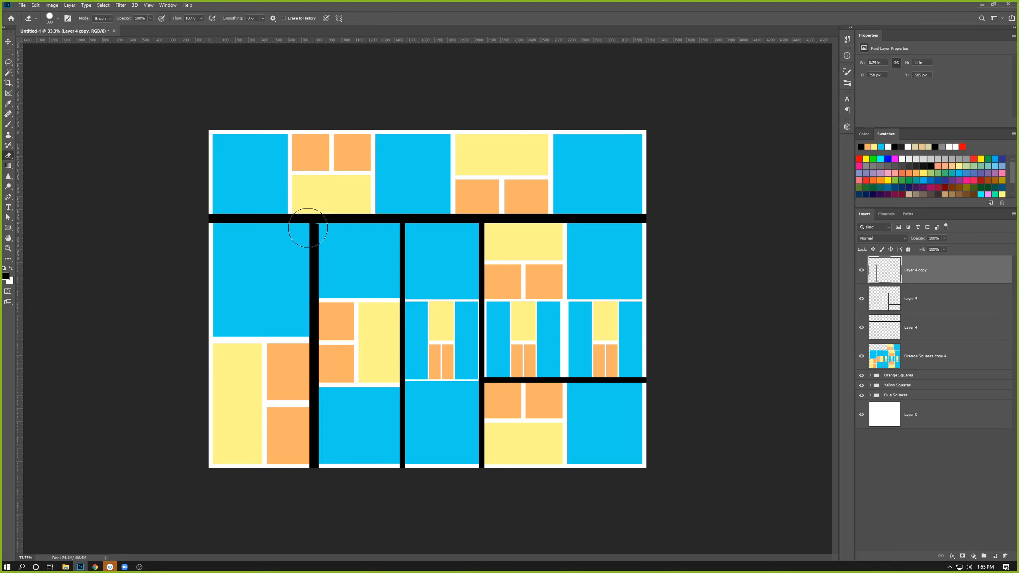
{"action": "key", "text": "ctrl+z"}
{"action": "key", "text": "ctrl+z"}
{"action": "key", "text": "bracketleft"}
{"action": "key", "text": "bracketleft"}
{"action": "key", "text": "bracketleft"}
{"action": "mouse_move", "coordinate": [314, 135]}
{"action": "left_mouse_down"}
{"action": "mouse_move", "coordinate": [286, 139]}
{"action": "mouse_move", "coordinate": [309, 166]}
{"action": "mouse_move", "coordinate": [320, 200]}
{"action": "mouse_move", "coordinate": [312, 200]}
{"action": "left_mouse_up"}
Merge the three black line layers into one layer.
{"action": "left_click", "coordinate": [942, 307]}
{"action": "left_click", "coordinate": [917, 330]}
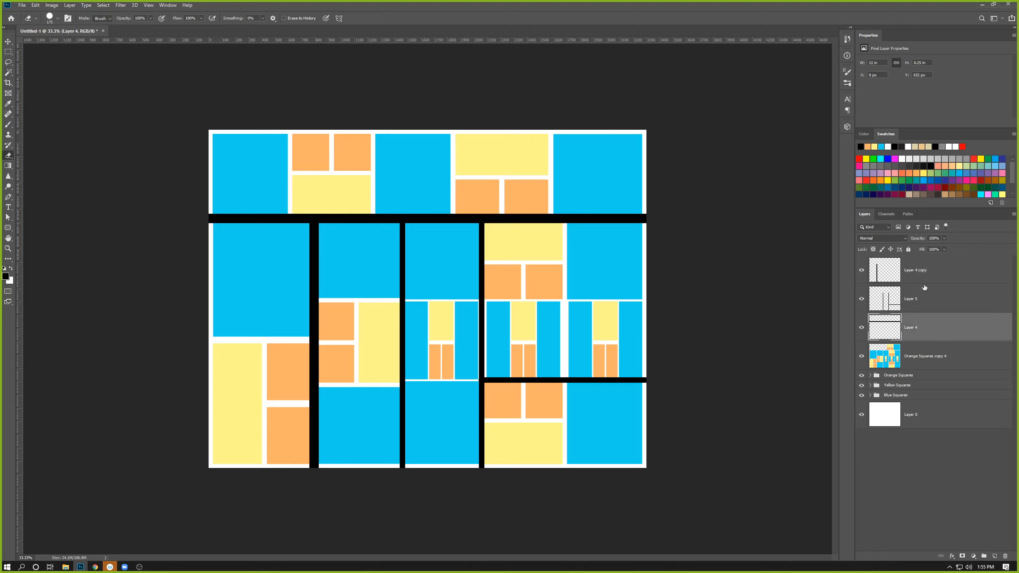
{"action": "left_click", "coordinate": [921, 274], "text": "shift"}
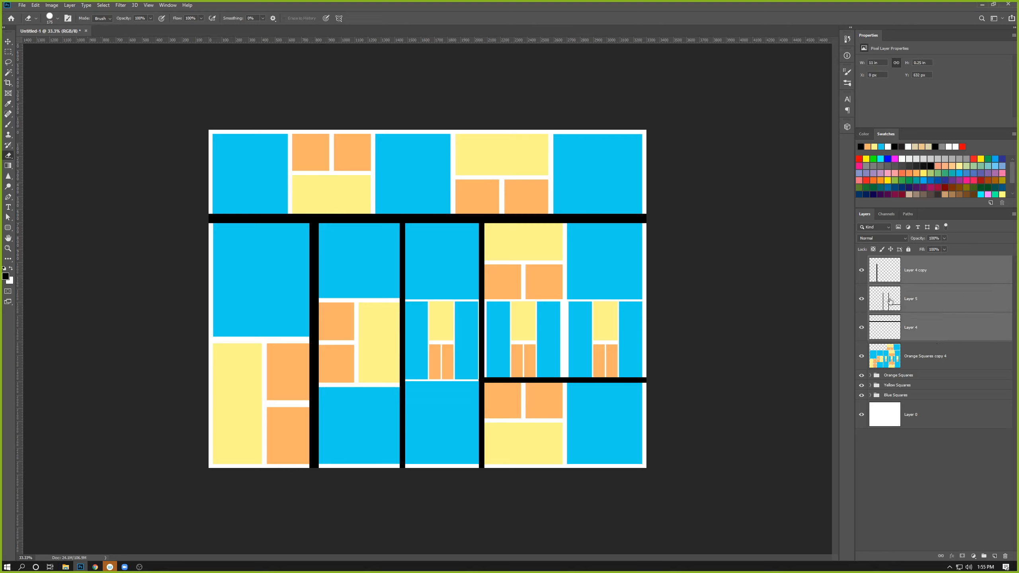
{"action": "key", "text": "ctrl+e"}
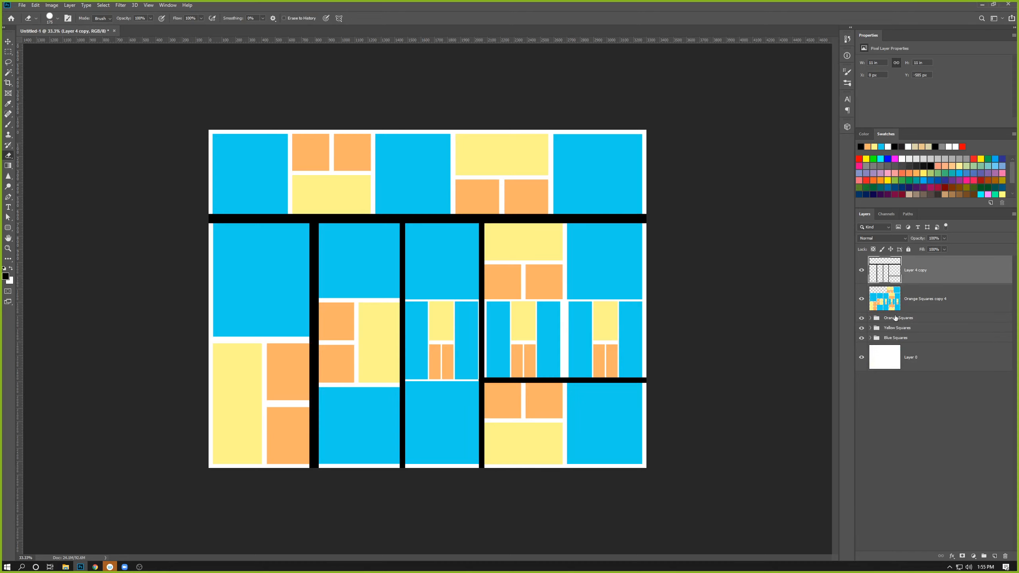
On a new layer, paint a straight black border along all four canvas edges, undoing and repainting the misplaced stroke beside the top row.
{"action": "key", "text": "b"}
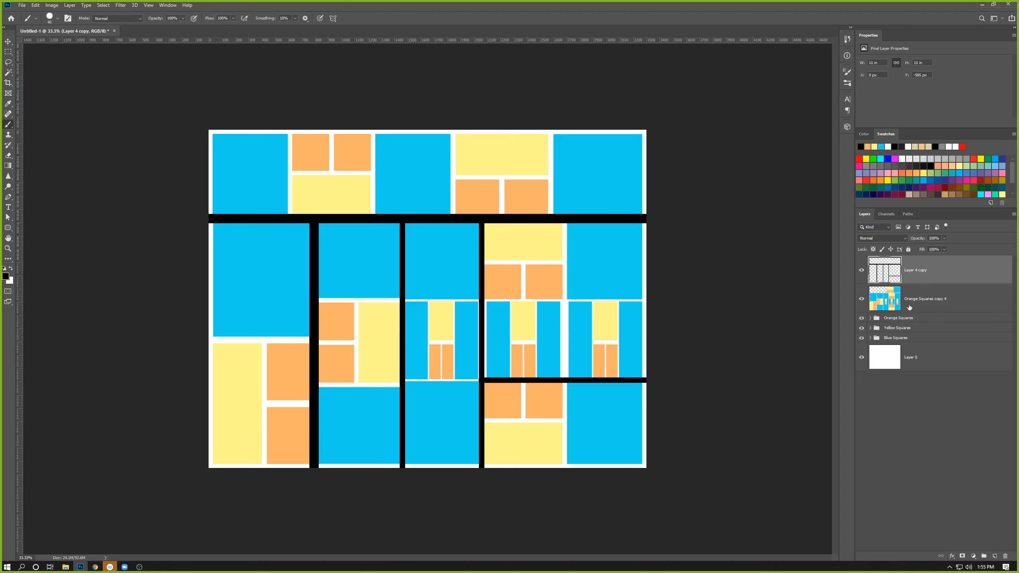
{"action": "key", "text": "ctrl+shift+n"}
{"action": "key", "text": "Return"}
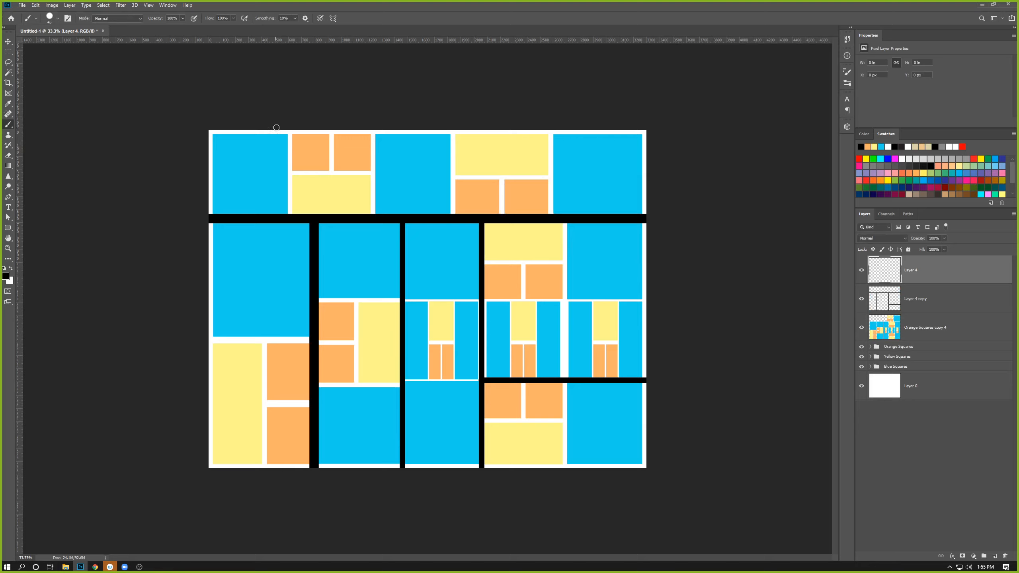
{"action": "key", "text": "bracketright"}
{"action": "mouse_move", "coordinate": [206, 131]}
{"action": "left_mouse_down"}
{"action": "mouse_move", "coordinate": [536, 159]}
{"action": "mouse_move", "coordinate": [695, 153]}
{"action": "mouse_move", "coordinate": [644, 129]}
{"action": "mouse_move", "coordinate": [644, 210]}
{"action": "left_mouse_up"}
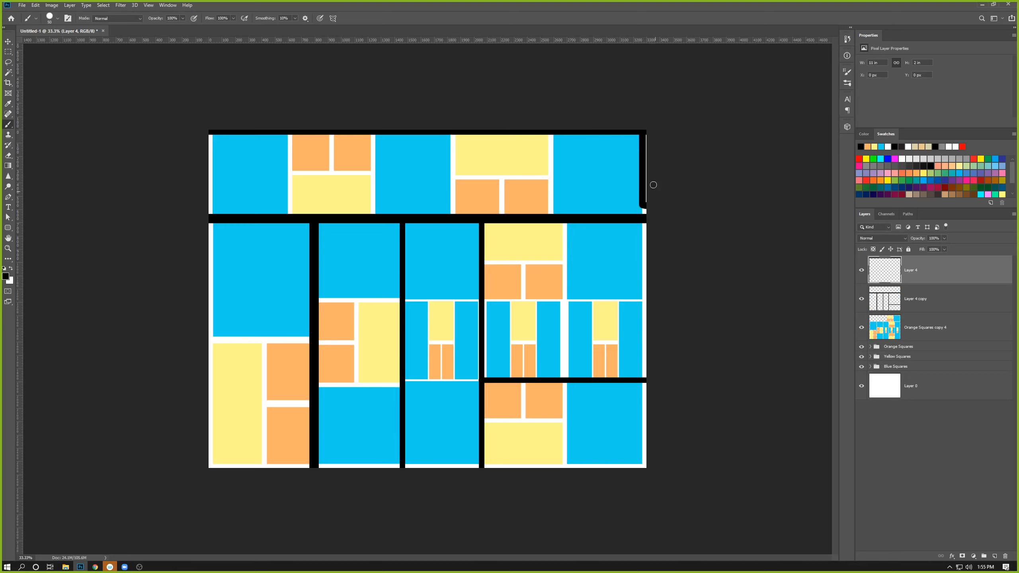
{"action": "key", "text": "ctrl+z"}
{"action": "left_click_drag", "start_coordinate": [644, 131], "coordinate": [645, 220]}
{"action": "left_click_drag", "start_coordinate": [209, 131], "coordinate": [211, 468]}
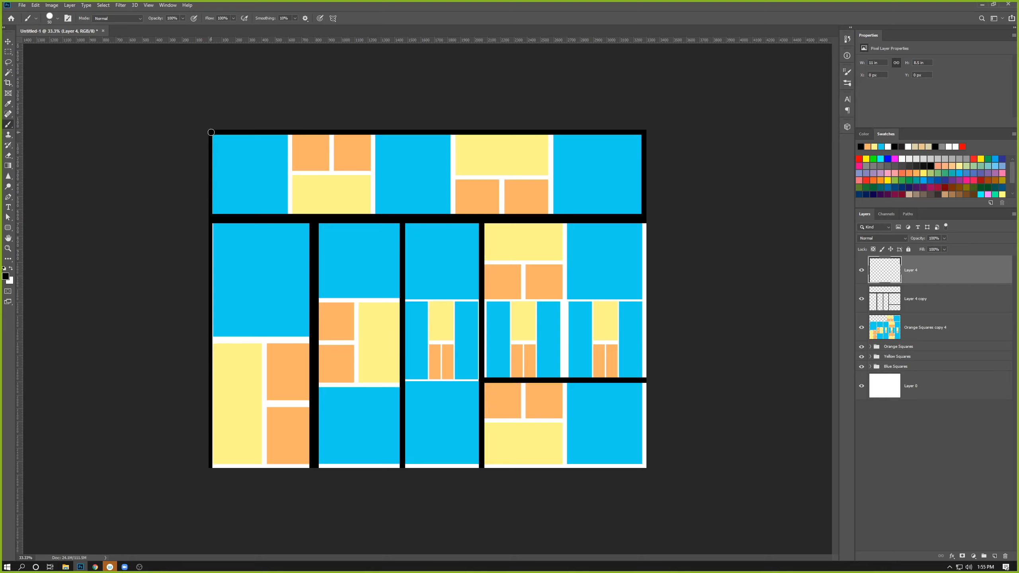
{"action": "left_click_drag", "start_coordinate": [211, 133], "coordinate": [155, 558]}
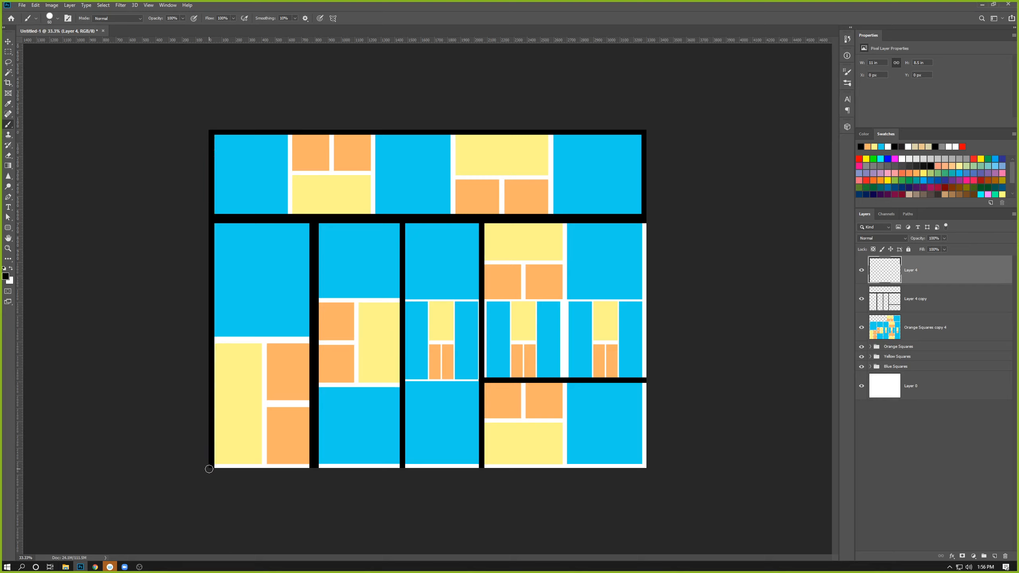
{"action": "left_click_drag", "start_coordinate": [210, 468], "coordinate": [815, 541]}
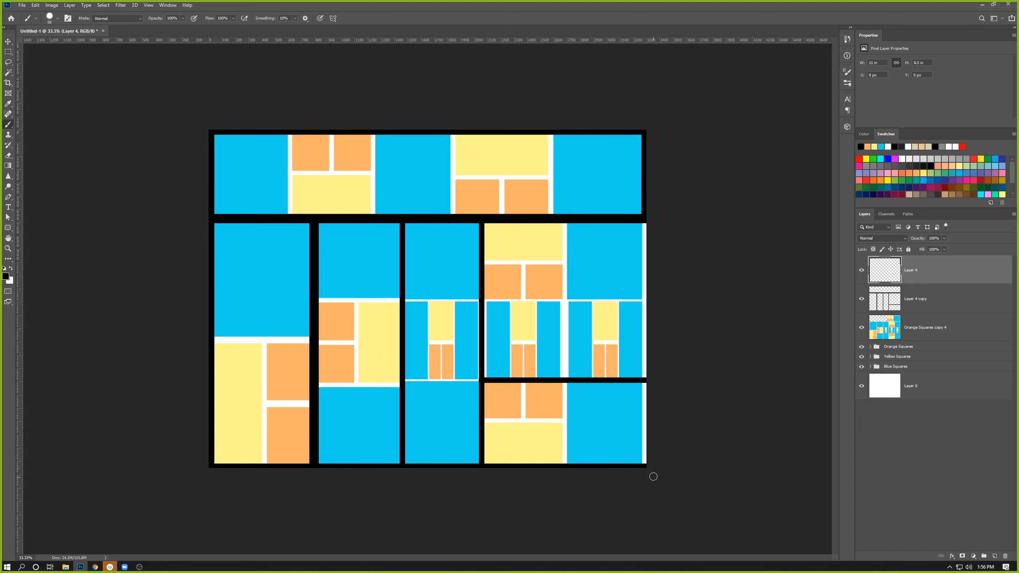
{"action": "mouse_move", "coordinate": [642, 470]}
{"action": "left_mouse_down"}
{"action": "mouse_move", "coordinate": [664, 118]}
{"action": "mouse_move", "coordinate": [648, 52]}
{"action": "left_mouse_up"}
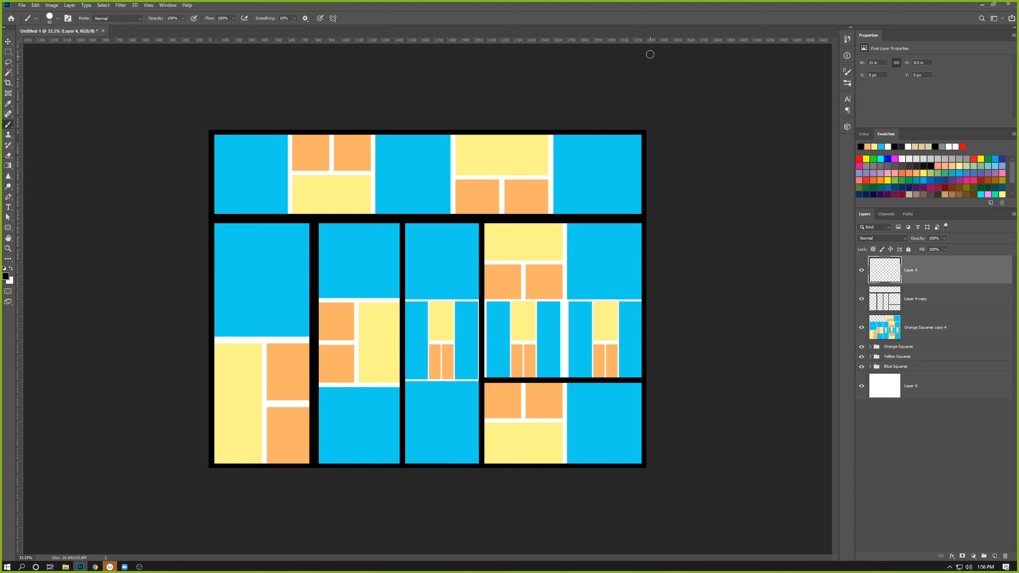
Shrink the brush and paint thin black horizontal lines above the bottom blue blocks in the two middle columns, repainting the first stroke once.
{"action": "key", "text": "bracketleft"}
{"action": "key", "text": "bracketleft"}
{"action": "left_click_drag", "start_coordinate": [480, 379], "coordinate": [403, 380]}
{"action": "key", "text": "ctrl+z"}
{"action": "mouse_move", "coordinate": [481, 379]}
{"action": "left_mouse_down"}
{"action": "mouse_move", "coordinate": [420, 371]}
{"action": "mouse_move", "coordinate": [402, 385]}
{"action": "mouse_move", "coordinate": [318, 387]}
{"action": "left_mouse_up"}
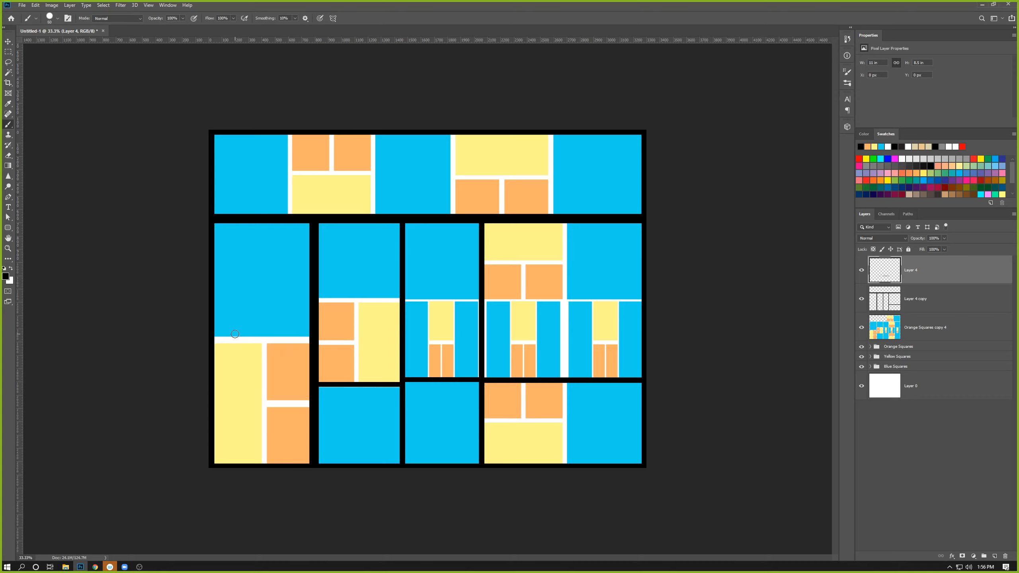
Enlarge the brush and paint a thick black horizontal line below the large blue block, from the canvas edge to the first vertical line.
{"action": "key", "text": "bracketright"}
{"action": "key", "text": "bracketright"}
{"action": "key", "text": "bracketright"}
{"action": "key", "text": "bracketright"}
{"action": "key", "text": "bracketright"}
{"action": "key", "text": "bracketright"}
{"action": "key", "text": "bracketright"}
{"action": "key", "text": "bracketright"}
{"action": "mouse_move", "coordinate": [191, 342]}
{"action": "left_mouse_down"}
{"action": "mouse_move", "coordinate": [276, 342]}
{"action": "mouse_move", "coordinate": [306, 357]}
{"action": "left_mouse_up"}
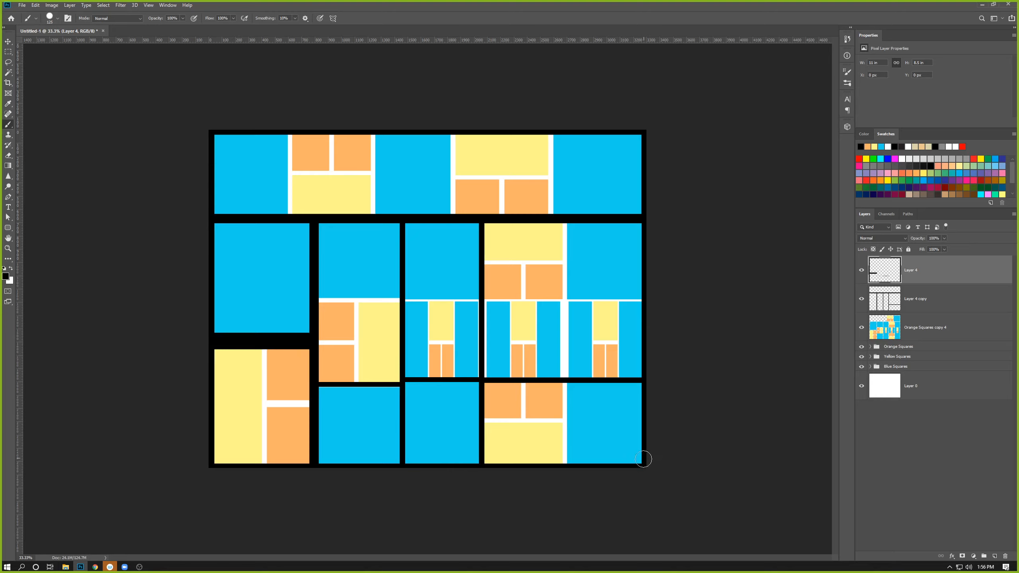
Merge the new border and line layer with the earlier line layer, and add an empty layer above.
{"action": "left_click", "coordinate": [922, 308], "text": "shift"}
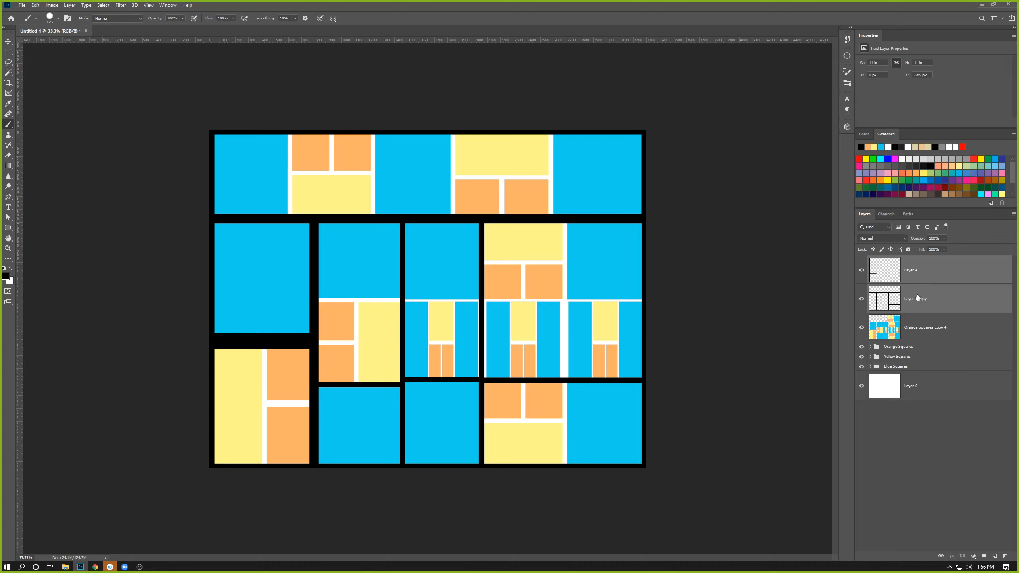
{"action": "key", "text": "ctrl+e"}
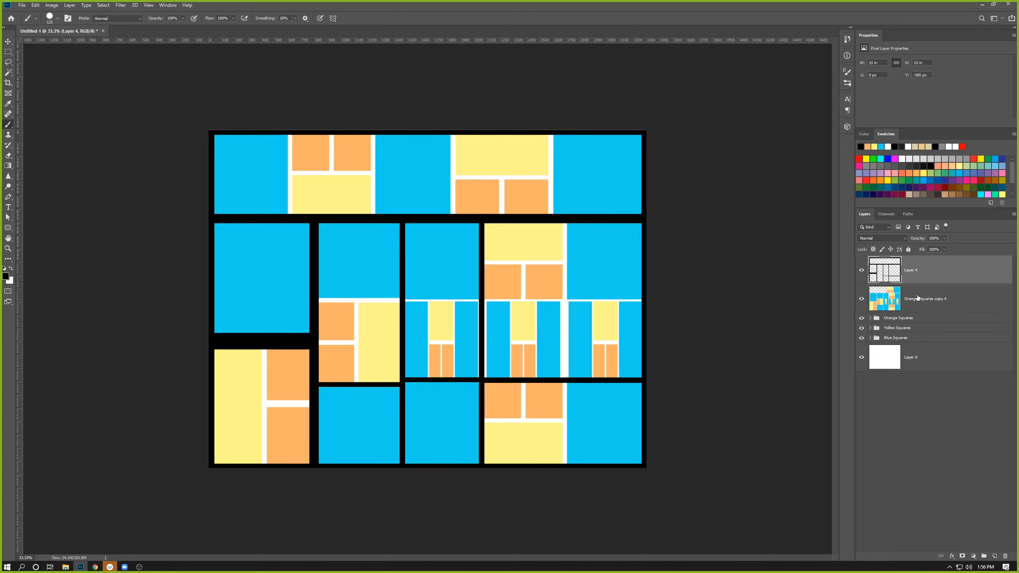
{"action": "key", "text": "ctrl+shift+n"}
{"action": "key", "text": "Return"}
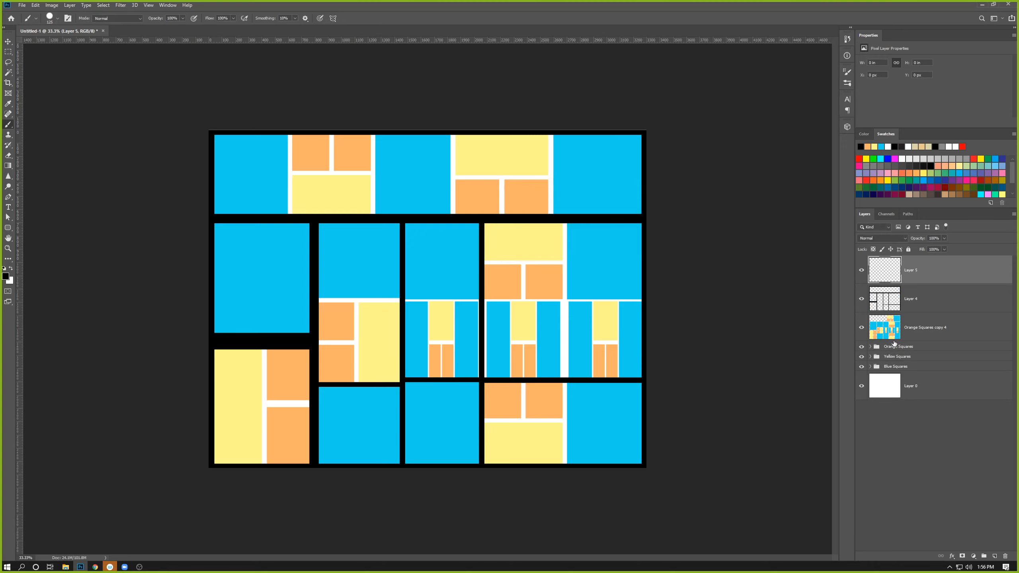
Paint two black vertical lines about 0.24 in thick through the top row, on both sides of the yellow and orange block group.
{"action": "key", "text": "bracketleft"}
{"action": "key", "text": "bracketleft"}
{"action": "key", "text": "bracketleft"}
{"action": "left_click_drag", "start_coordinate": [453, 216], "coordinate": [461, 103]}
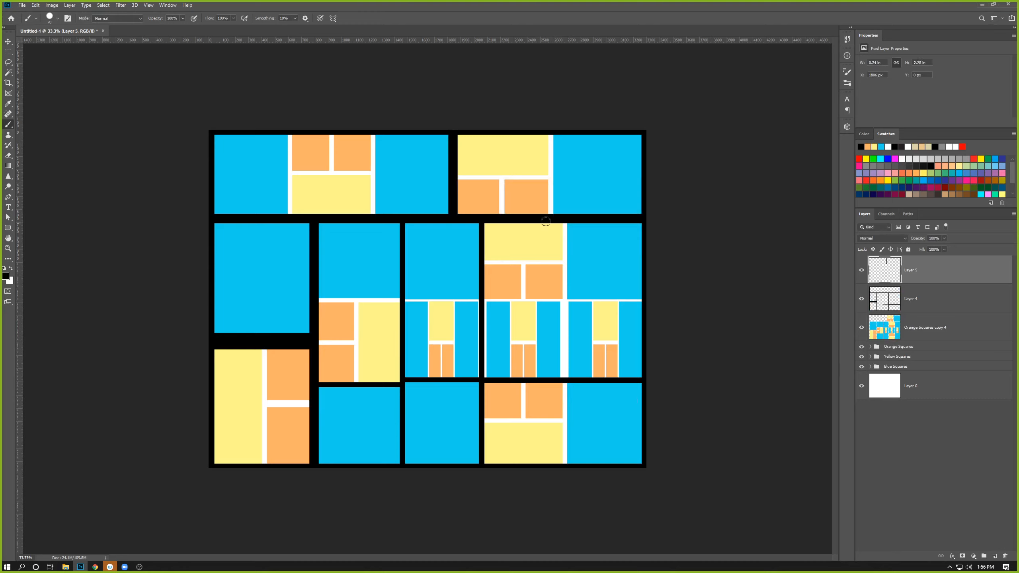
{"action": "left_click_drag", "start_coordinate": [648, 127], "coordinate": [166, 125]}
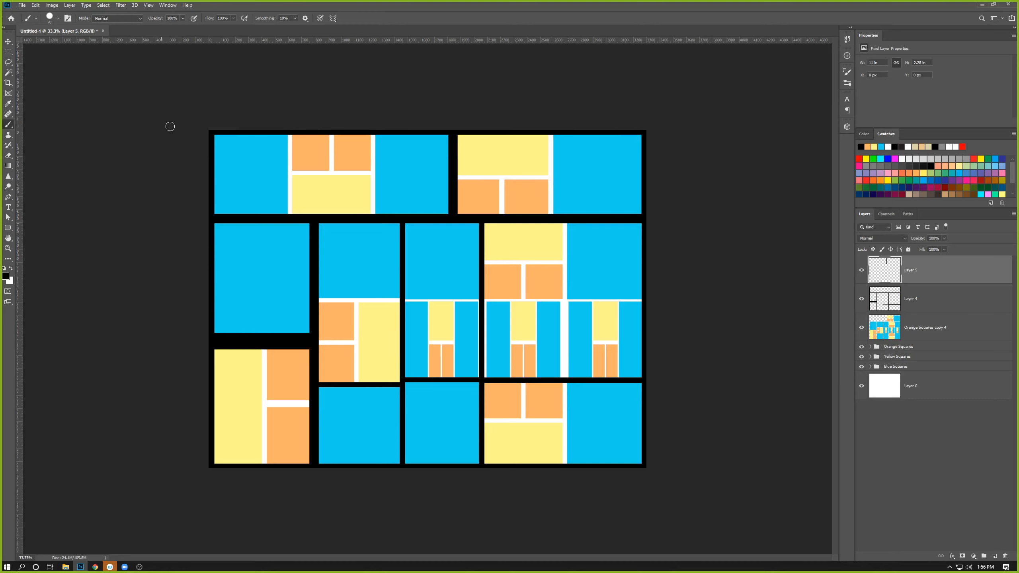
{"action": "left_click_drag", "start_coordinate": [551, 219], "coordinate": [558, 118]}
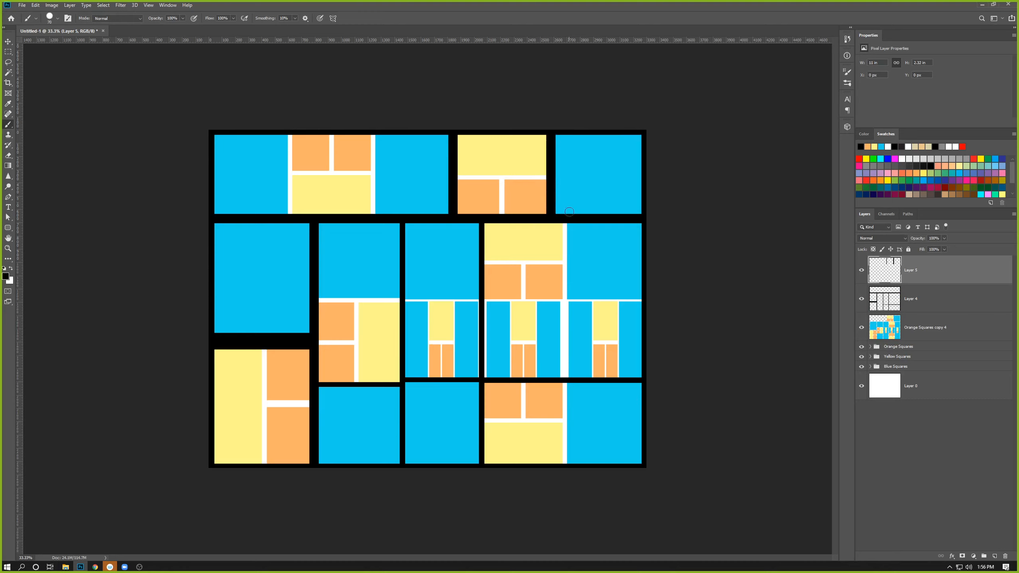
{"action": "key", "text": "bracketright"}
{"action": "key", "text": "bracketright"}
{"action": "key", "text": "bracketright"}
{"action": "key", "text": "bracketright"}
{"action": "key", "text": "ctrl+shift+n"}
{"action": "key", "text": "Escape"}
Select a narrow vertical strip over the gap between the two rightmost columns, down to the lower horizontal line, and fill it black.
{"action": "key", "text": "m"}
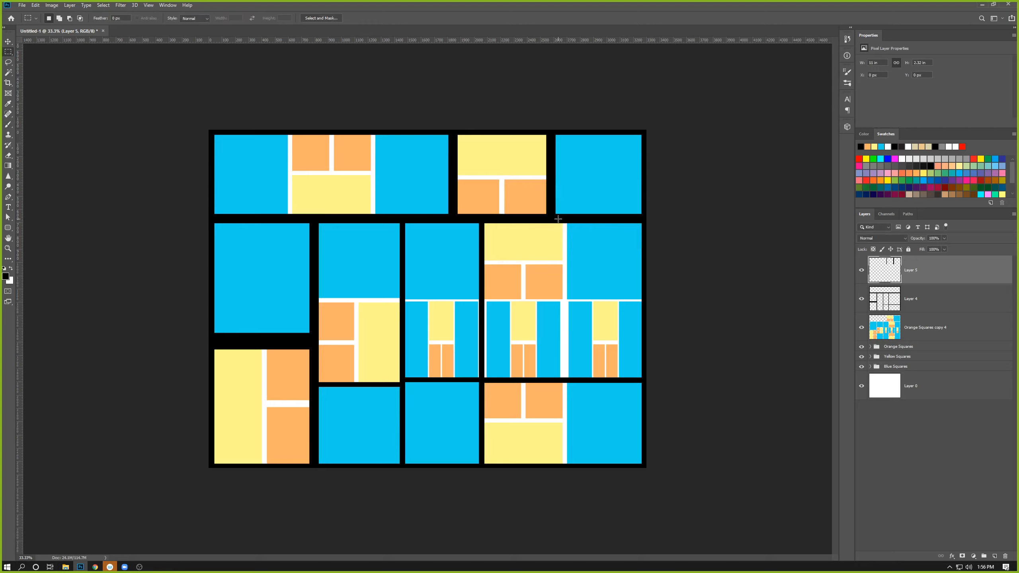
{"action": "left_click_drag", "start_coordinate": [561, 220], "coordinate": [570, 380]}
{"action": "key", "text": "shift+BackSpace"}
{"action": "key", "text": "Return"}
{"action": "key", "text": "ctrl+d"}
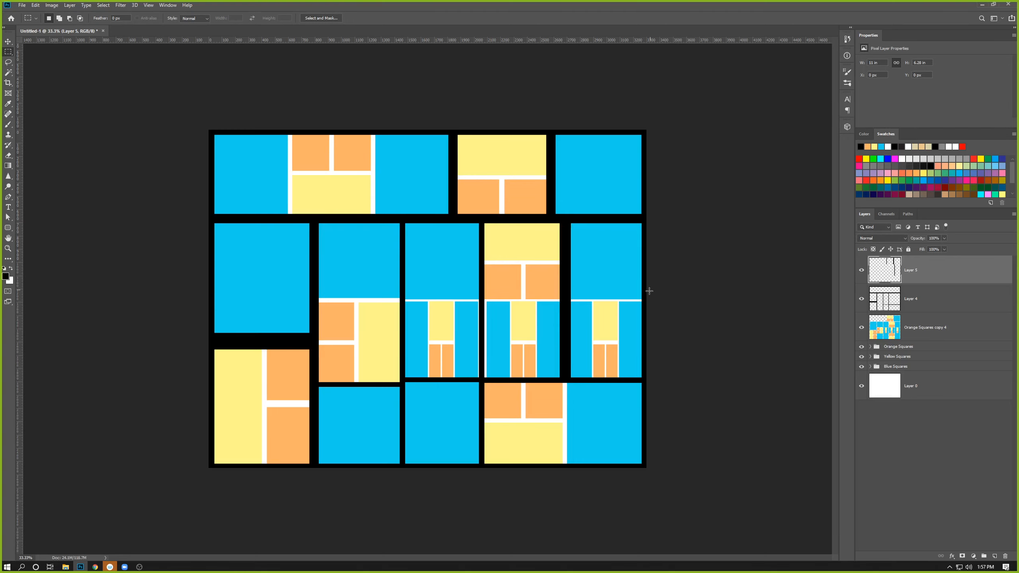
Fill a thin horizontal strip with black across the gap midway down the two rightmost columns, and merge the two line layers.
{"action": "left_click_drag", "start_coordinate": [646, 302], "coordinate": [480, 299]}
{"action": "key", "text": "shift+BackSpace"}
{"action": "key", "text": "Return"}
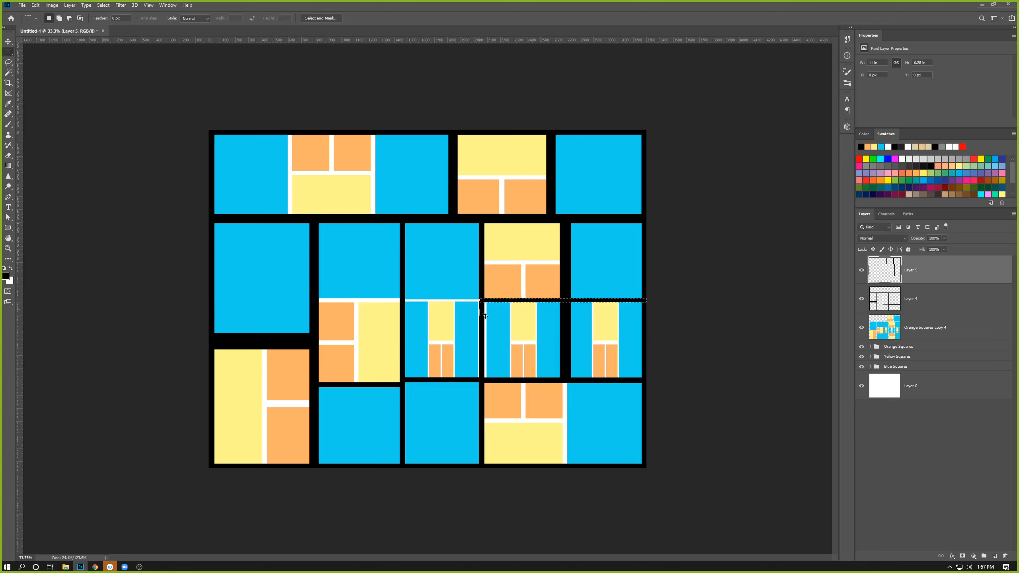
{"action": "key", "text": "ctrl+d"}
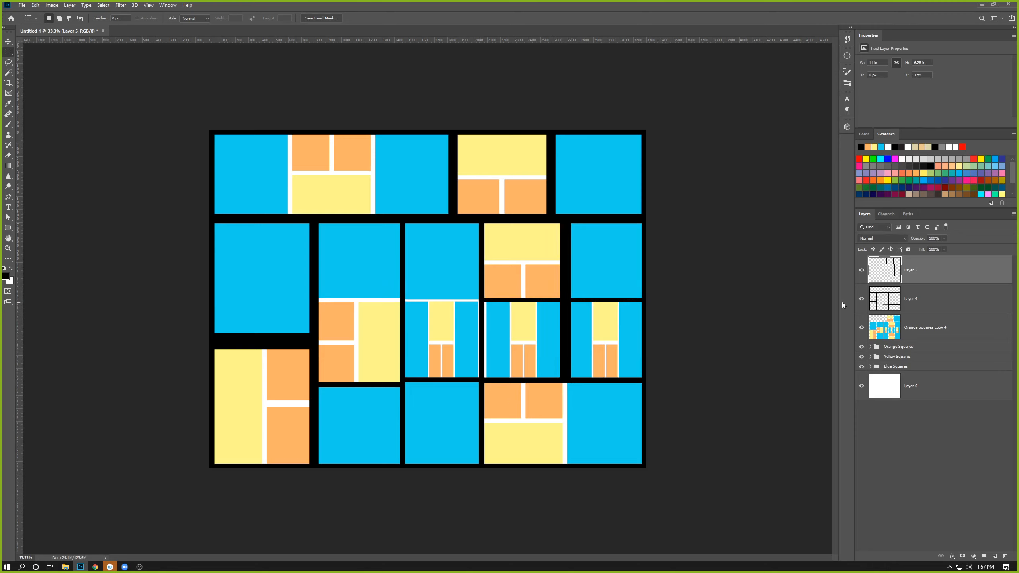
{"action": "left_click", "coordinate": [912, 299], "text": "shift"}
{"action": "key", "text": "ctrl+e"}
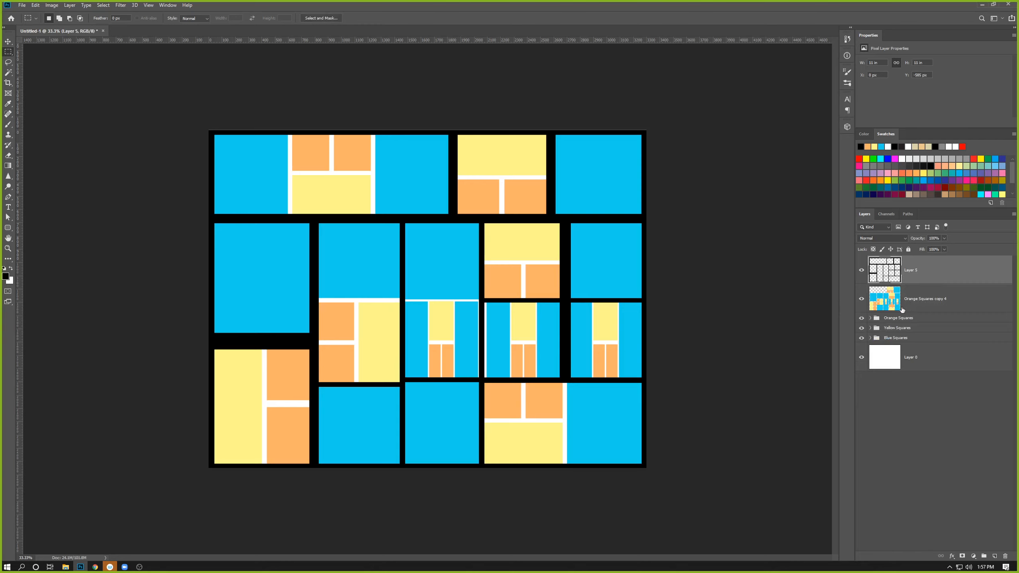
Toggle the visibility of the Orange Squares copy 4 layer and the Blue and Yellow Squares groups to check which blocks each contains.
{"action": "left_click", "coordinate": [902, 308]}
{"action": "left_click", "coordinate": [862, 301]}
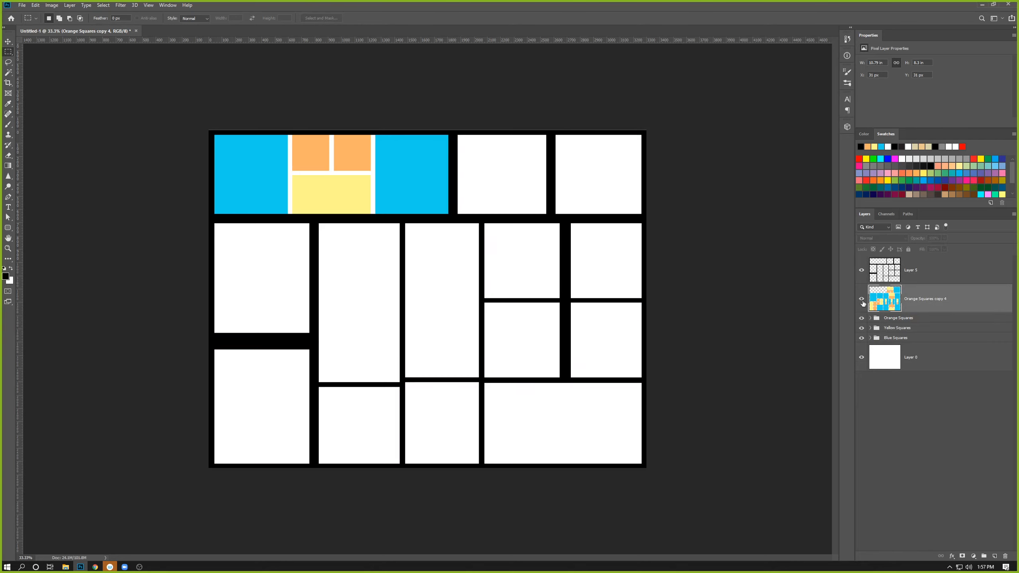
{"action": "left_click", "coordinate": [862, 300]}
{"action": "left_click", "coordinate": [862, 300]}
{"action": "left_click", "coordinate": [862, 300]}
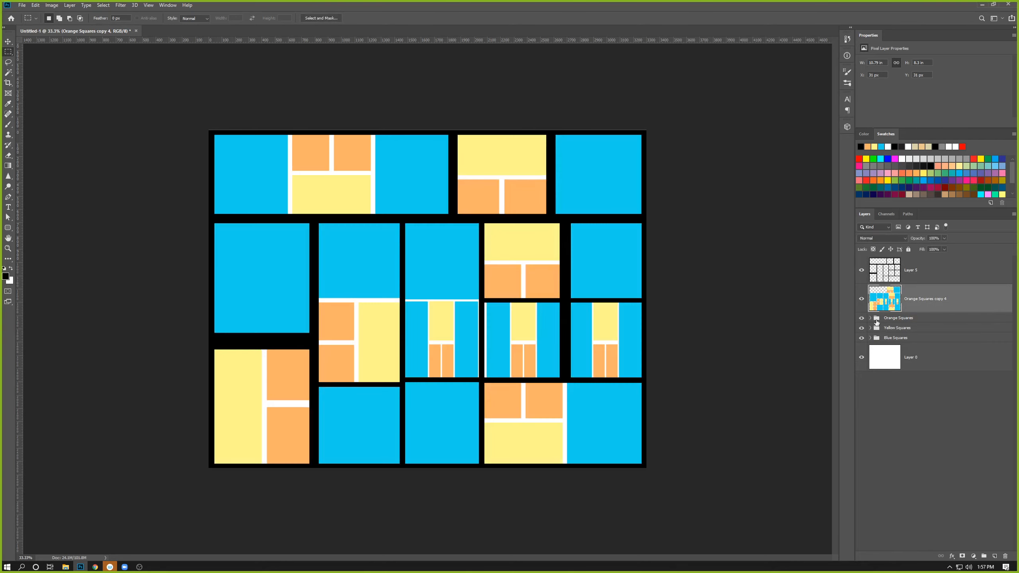
{"action": "left_click", "coordinate": [899, 321]}
{"action": "left_click", "coordinate": [862, 338]}
{"action": "left_click", "coordinate": [862, 338]}
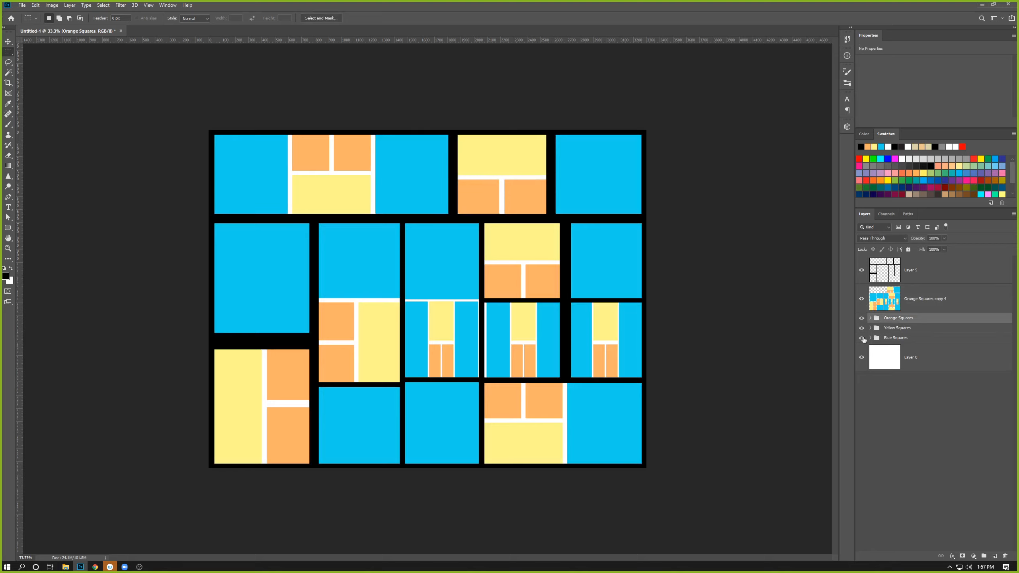
{"action": "left_click", "coordinate": [861, 328]}
{"action": "left_click", "coordinate": [862, 328]}
Save the composition to the Desktop as a layered Photoshop file named Painting, keeping Maximize Compatibility on.
{"action": "left_click", "coordinate": [22, 5]}
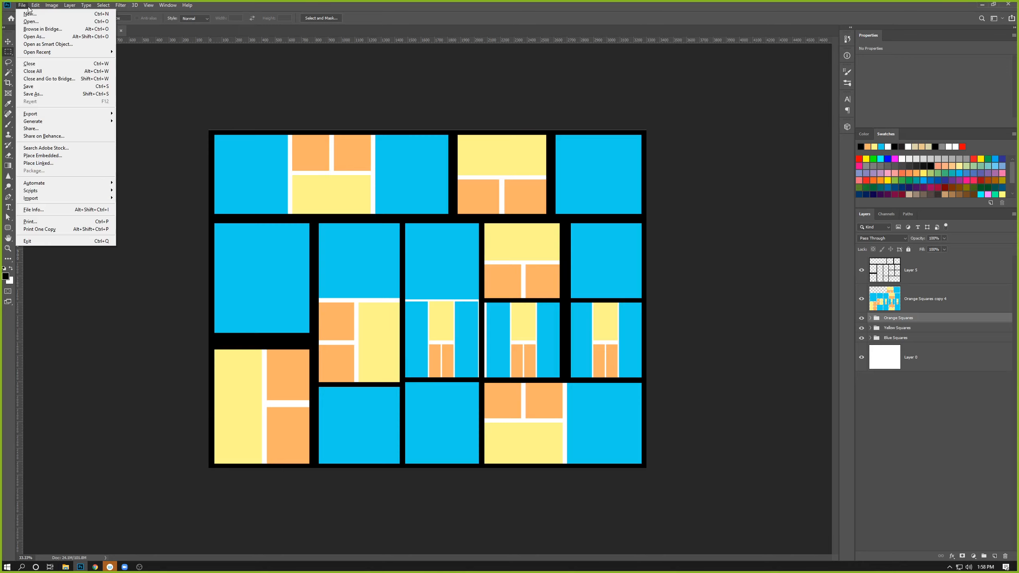
{"action": "left_click", "coordinate": [28, 95]}
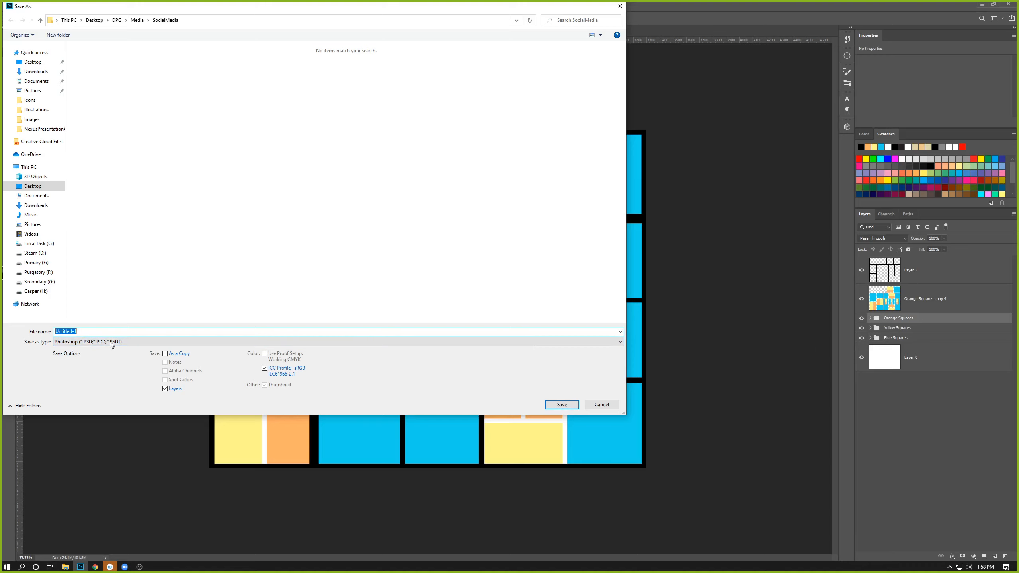
{"action": "left_click", "coordinate": [80, 342]}
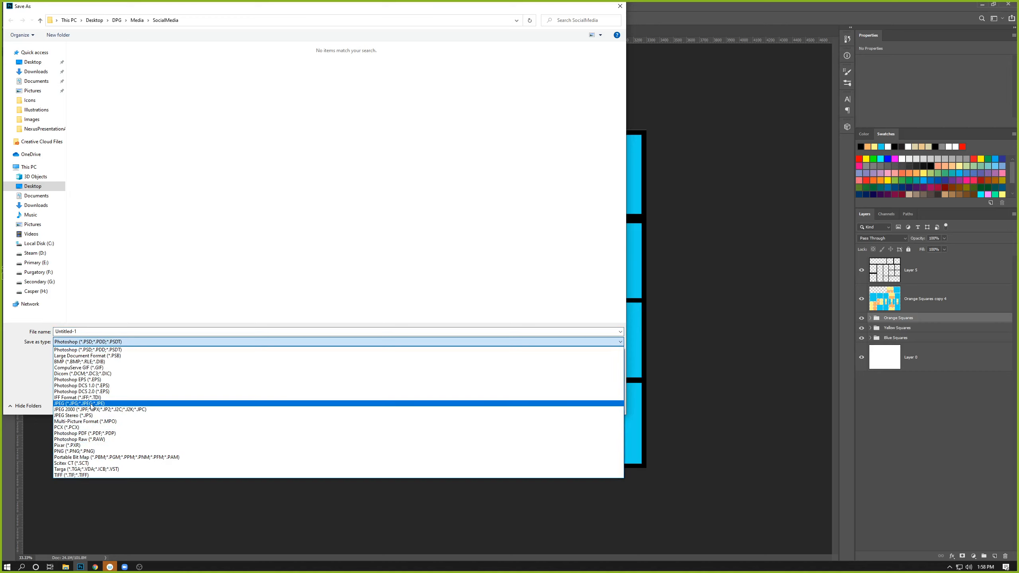
{"action": "left_click", "coordinate": [890, 403]}
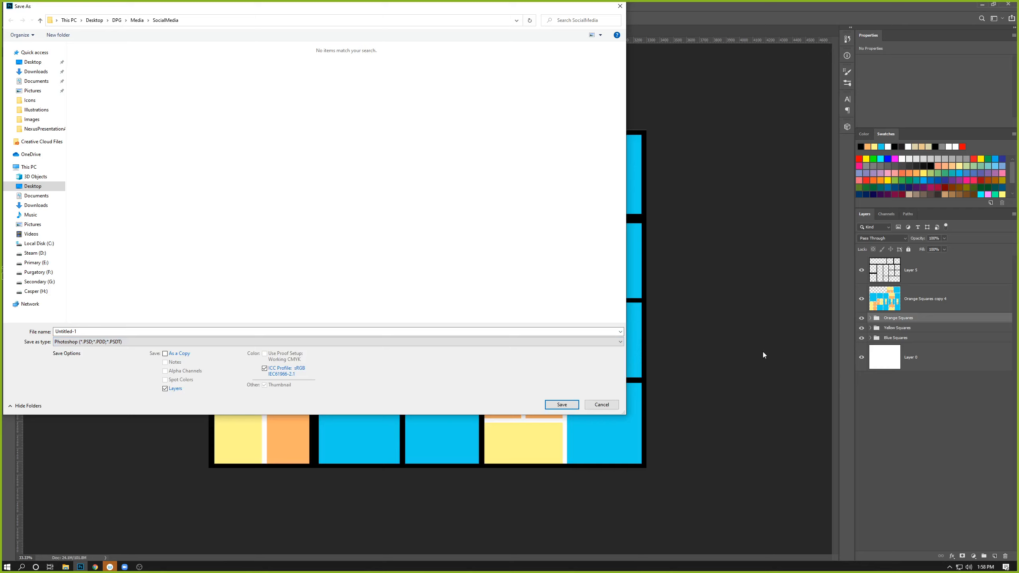
{"action": "left_click", "coordinate": [29, 63]}
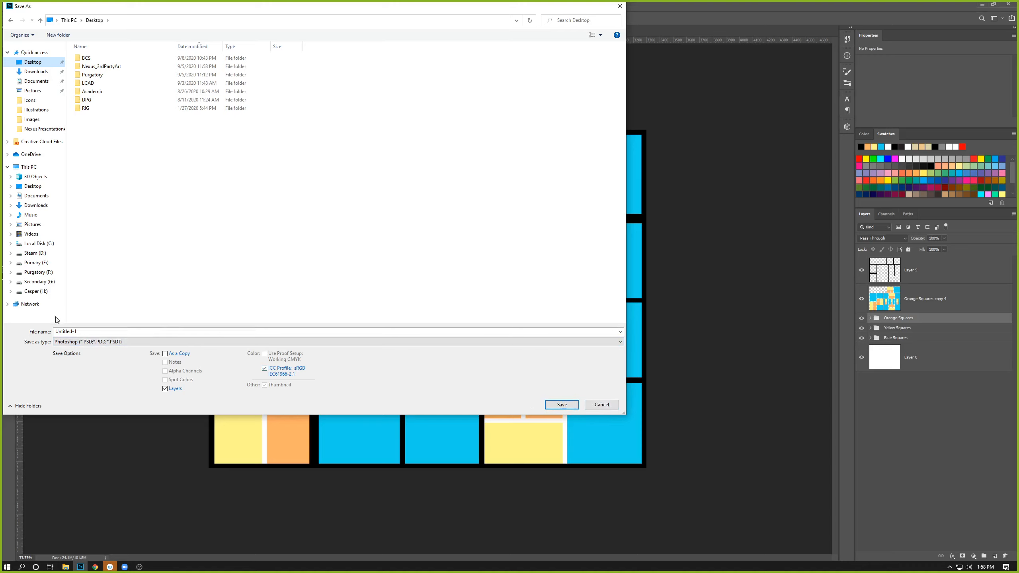
{"action": "left_click", "coordinate": [97, 331]}
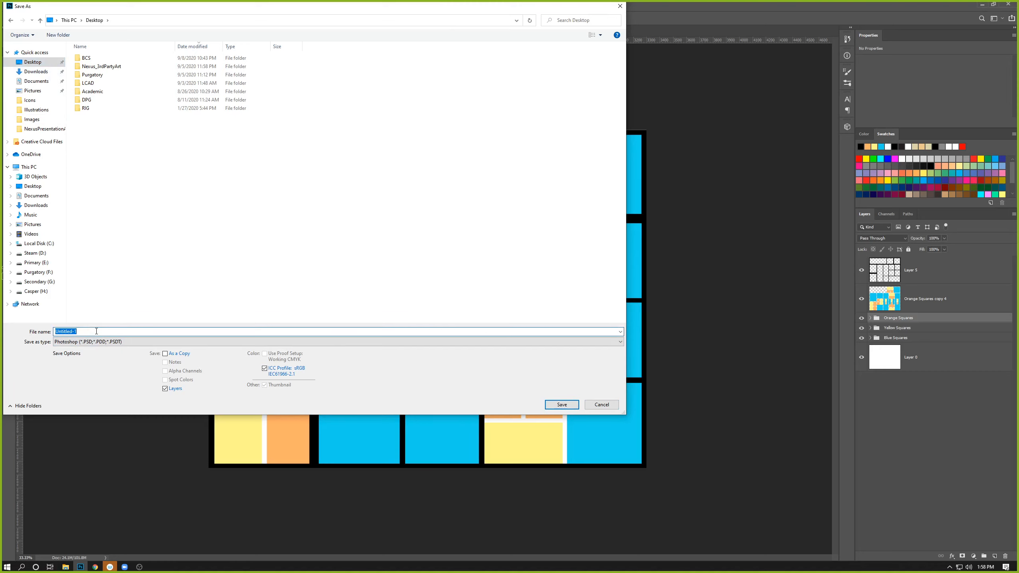
{"action": "type", "text": "Painting"}
{"action": "left_click", "coordinate": [568, 405]}
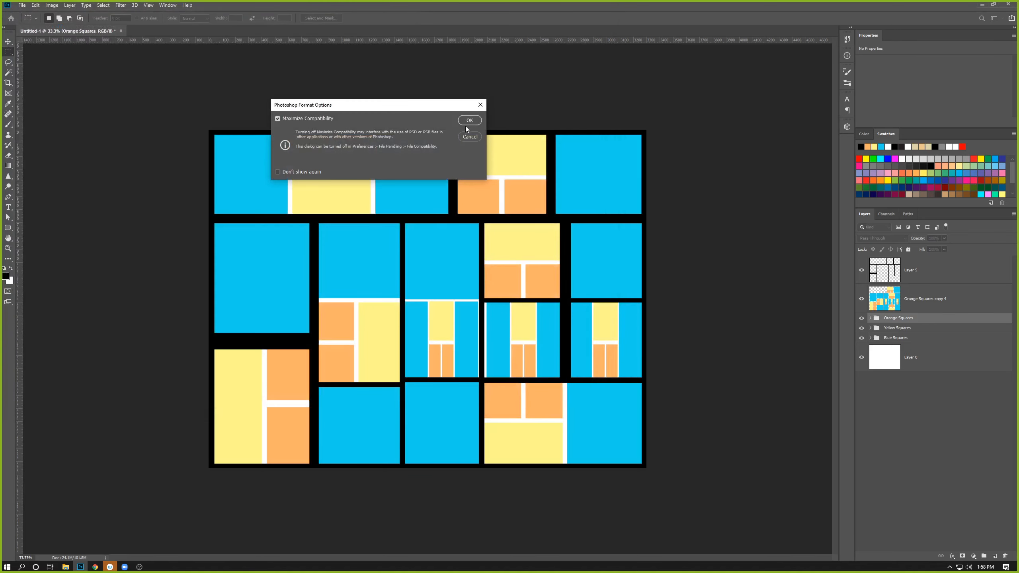
{"action": "left_click", "coordinate": [470, 121]}
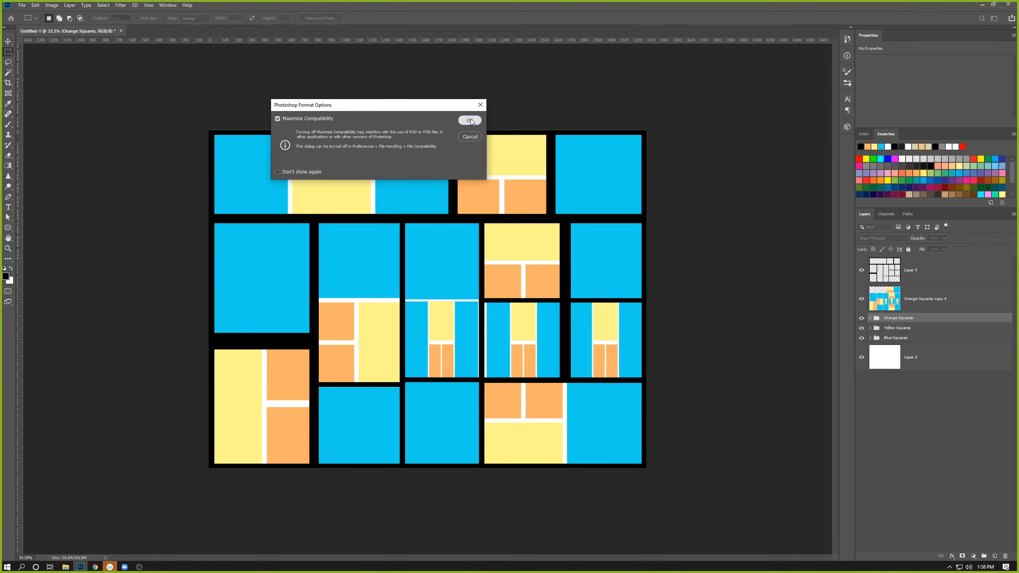